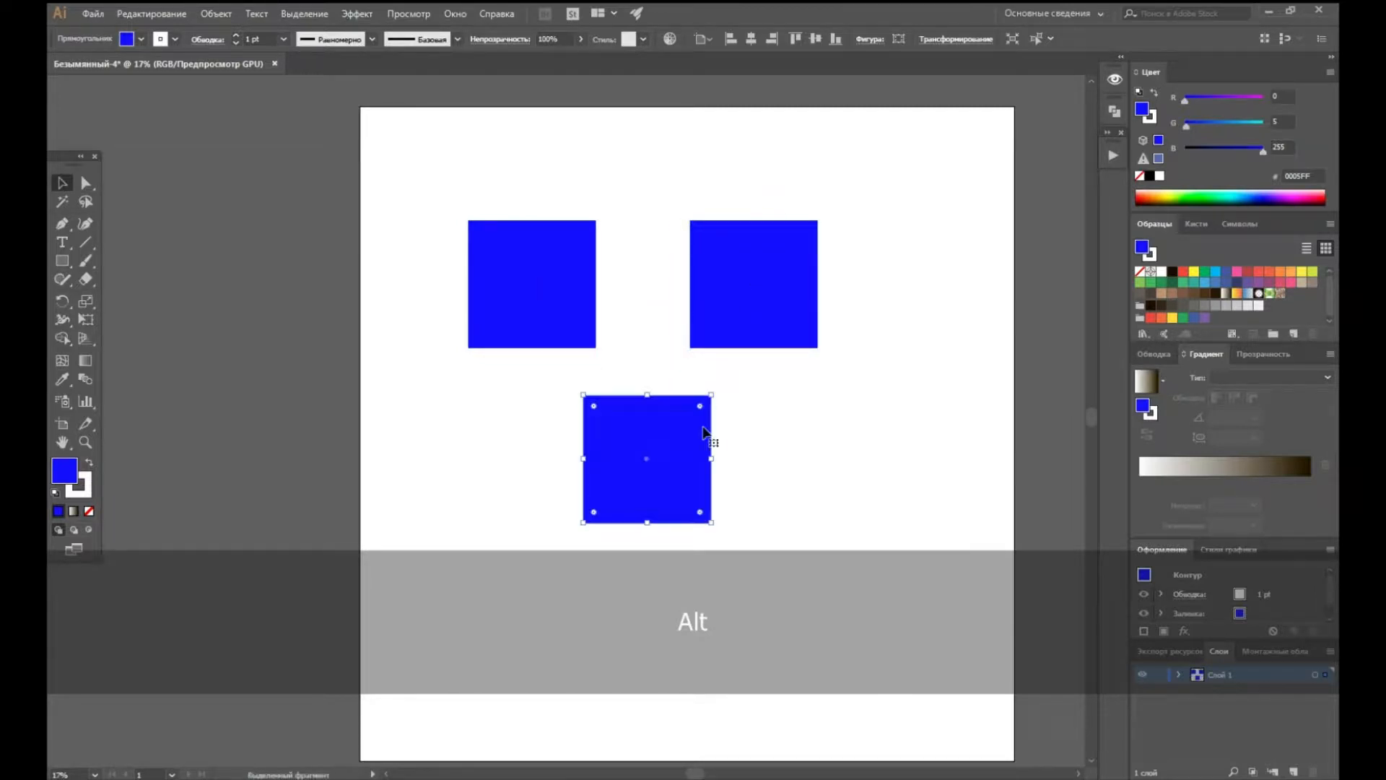
Darken two of the squares, setting the blue fill value to 198 for the upper-right one and 133 for the lower one.
{"action": "left_click", "coordinate": [744, 288]}
{"action": "left_click_drag", "start_coordinate": [1264, 158], "coordinate": [1227, 154]}
{"action": "left_click", "coordinate": [679, 482]}
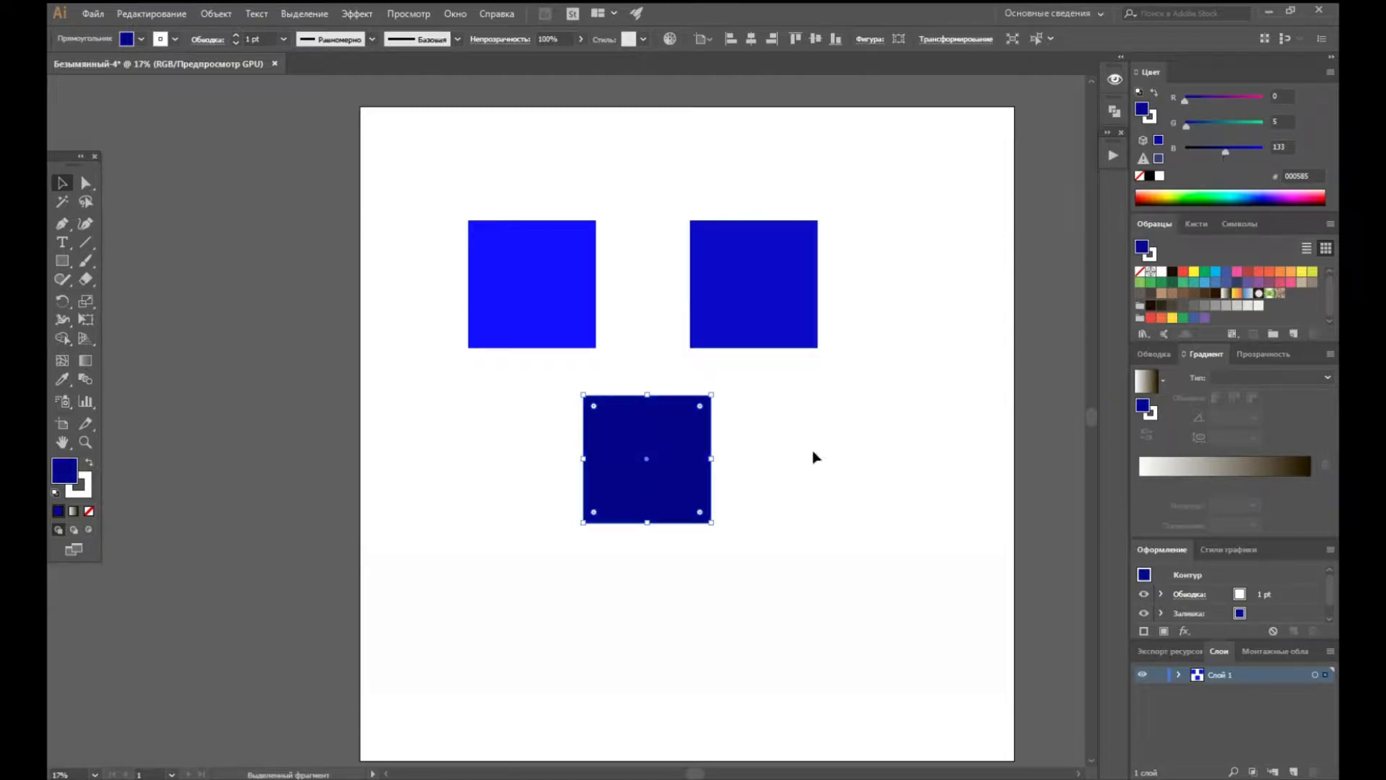
{"action": "left_click", "coordinate": [823, 479]}
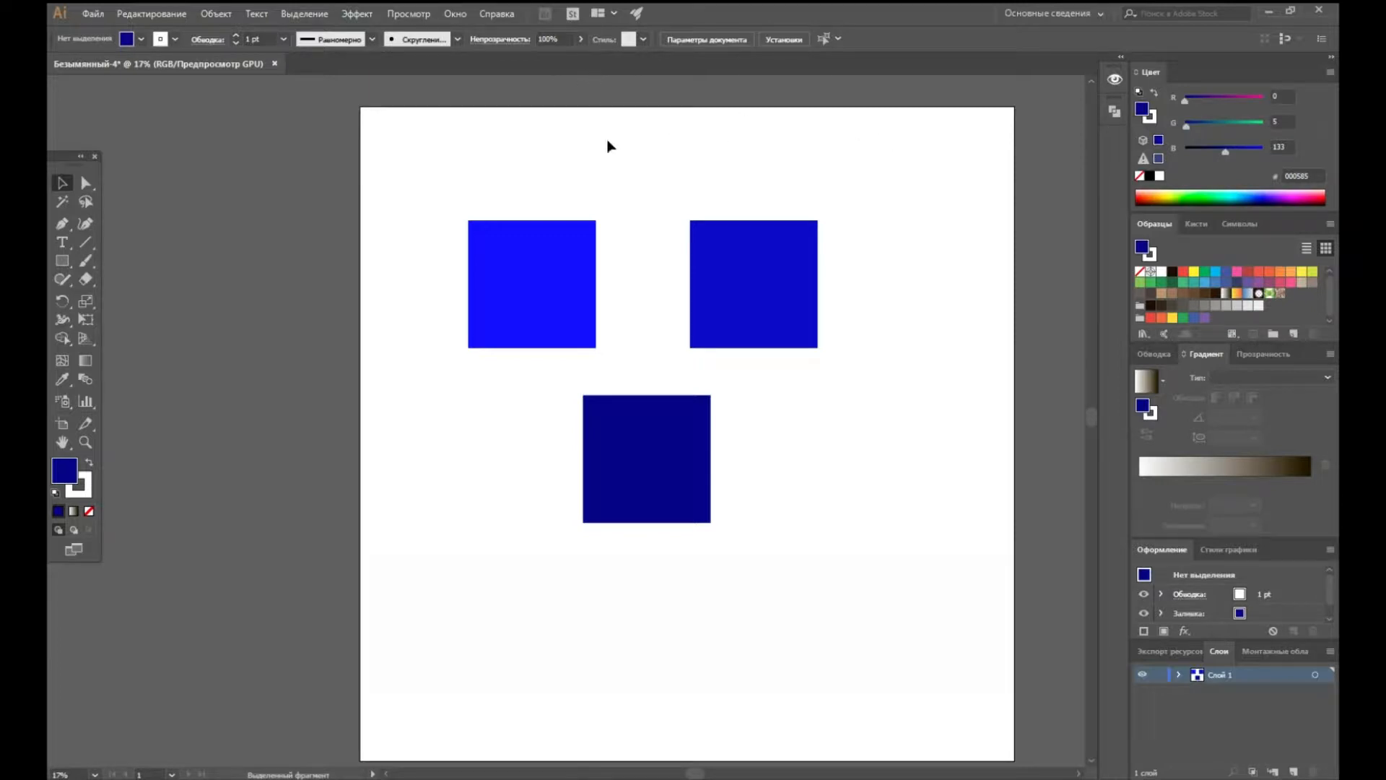
Select the upper-left square and create a new action set named "Изометрия1".
{"action": "left_click", "coordinate": [534, 254]}
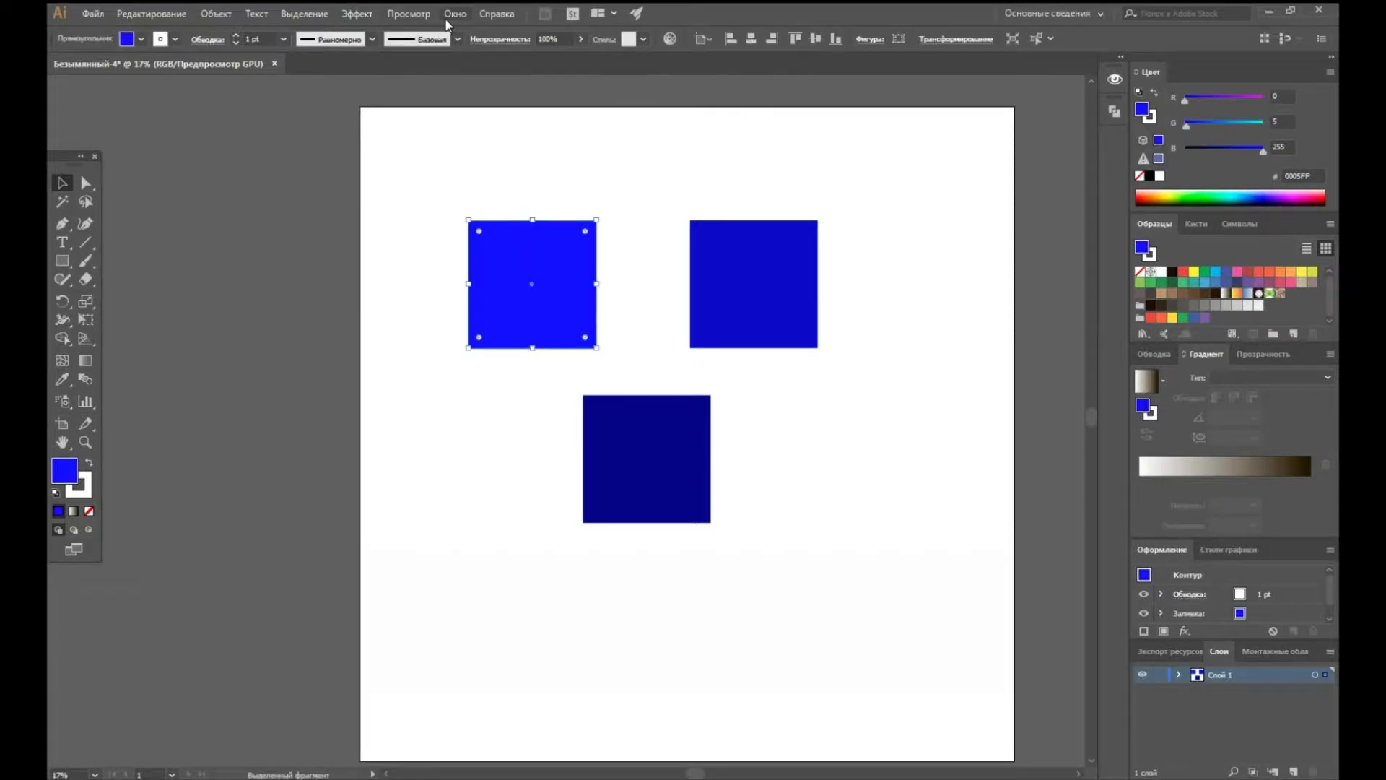
{"action": "left_click", "coordinate": [449, 15]}
{"action": "left_click", "coordinate": [552, 455]}
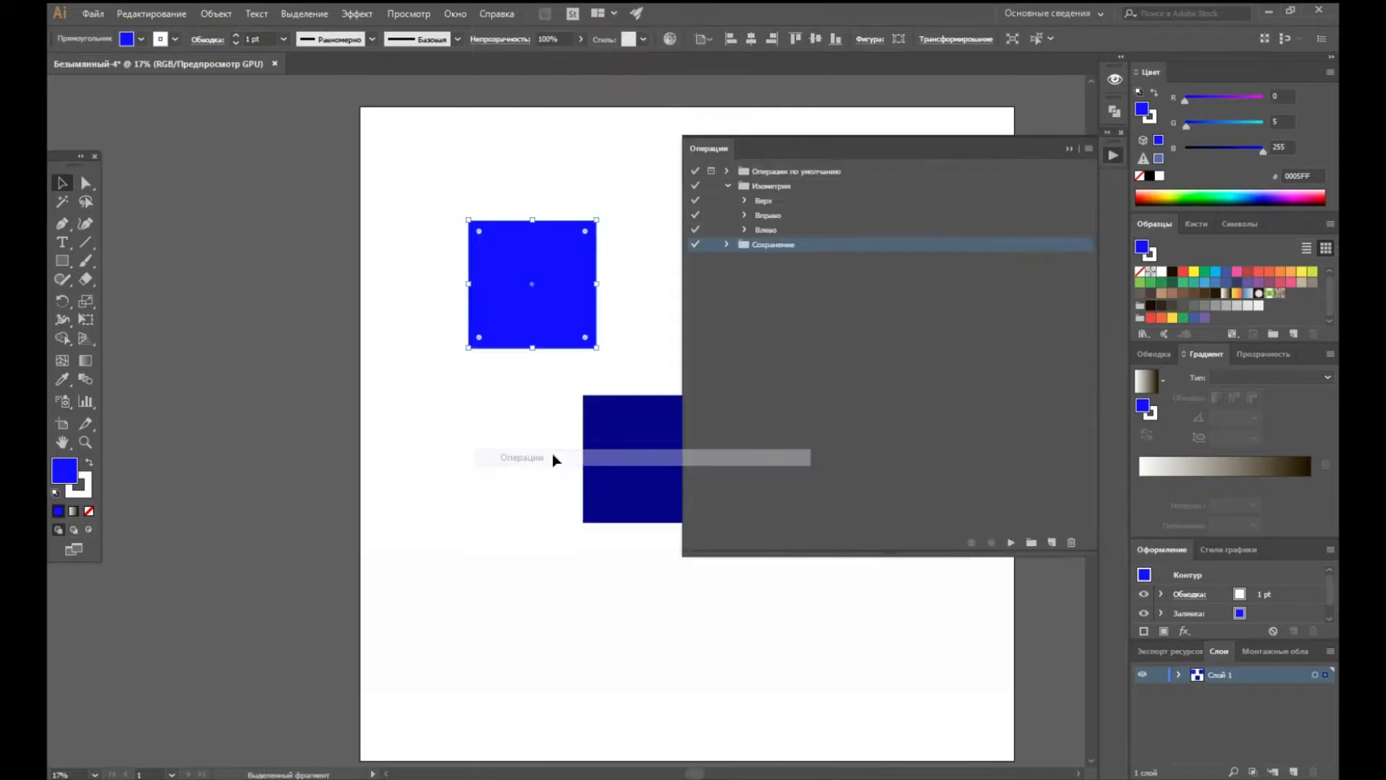
{"action": "left_click", "coordinate": [727, 186]}
{"action": "left_click", "coordinate": [1030, 542]}
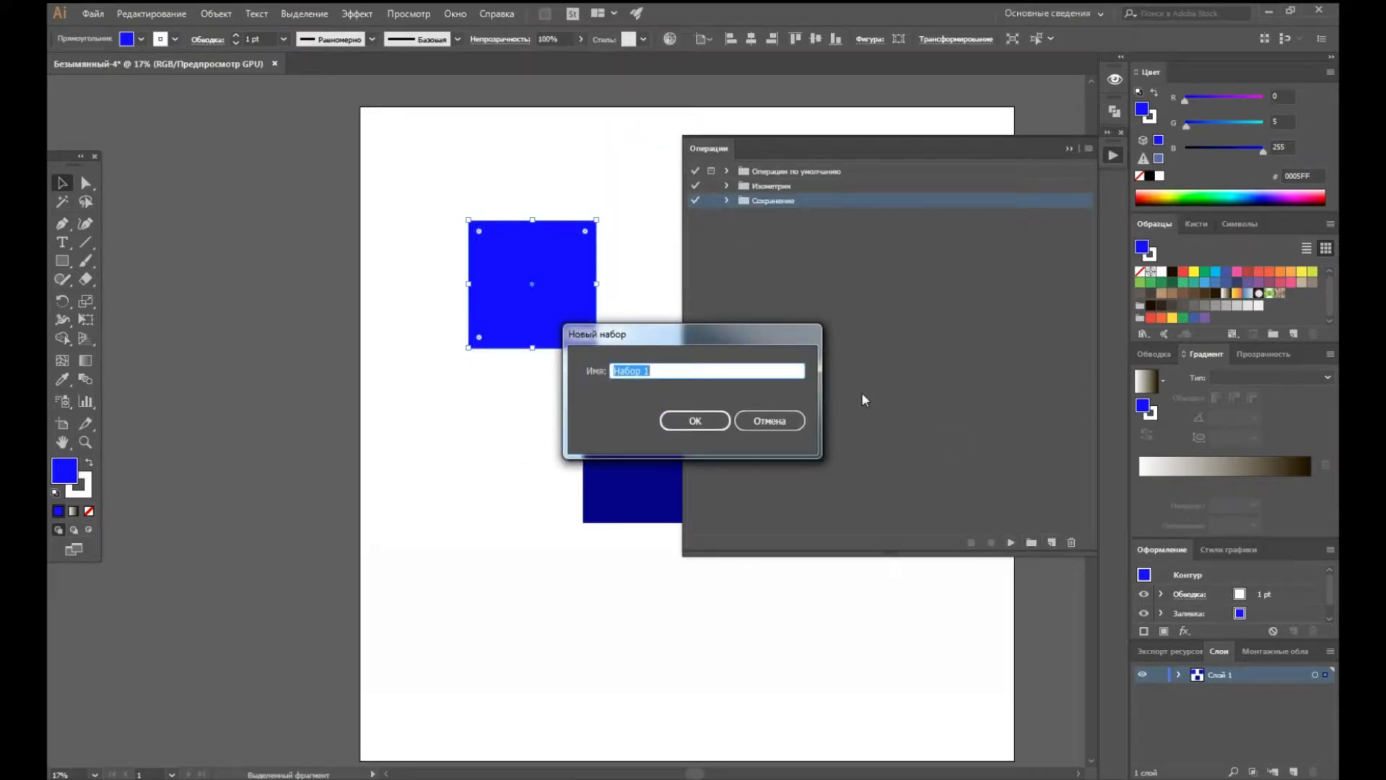
{"action": "type", "text": "Изометрия1"}
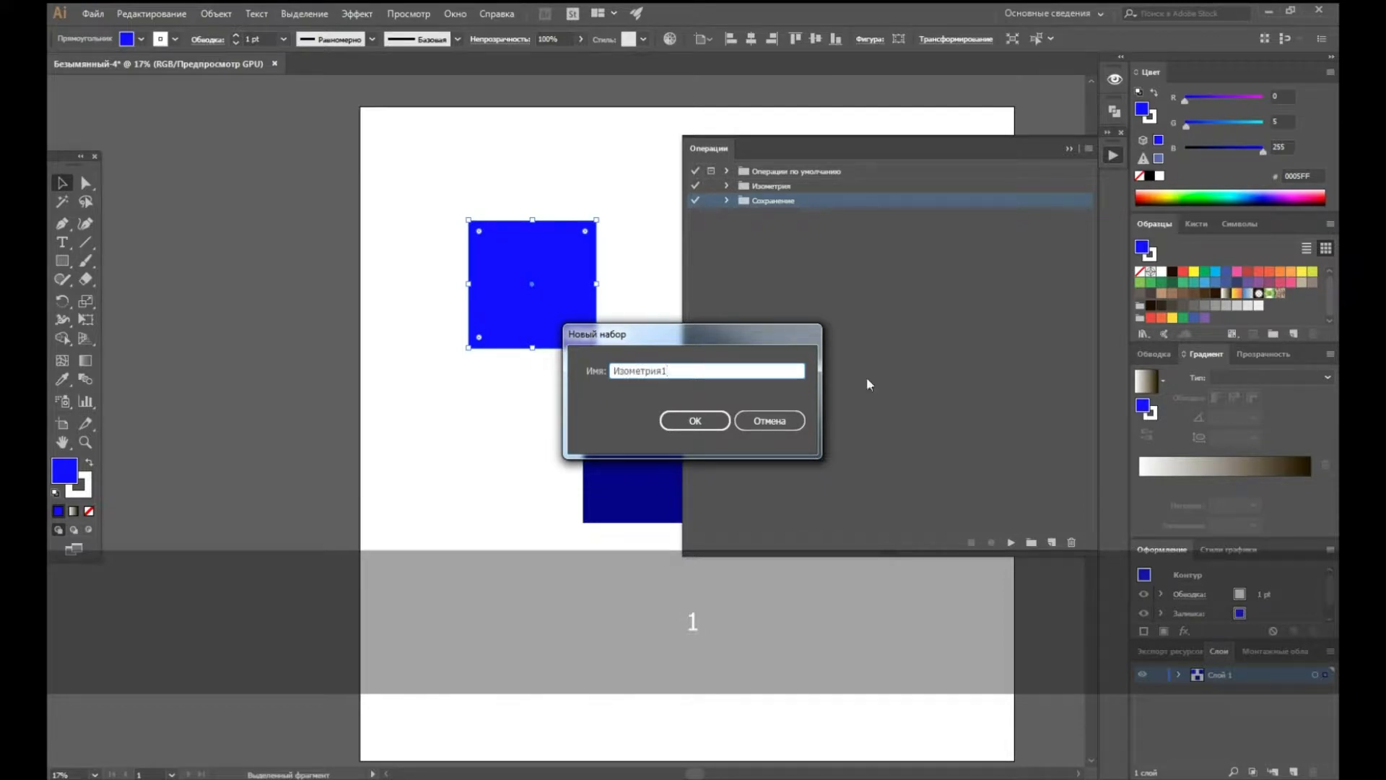
{"action": "left_click", "coordinate": [694, 421]}
Create an action named "Верх" in the Изометрия1 set with no function key and start recording it.
{"action": "left_click", "coordinate": [1051, 543]}
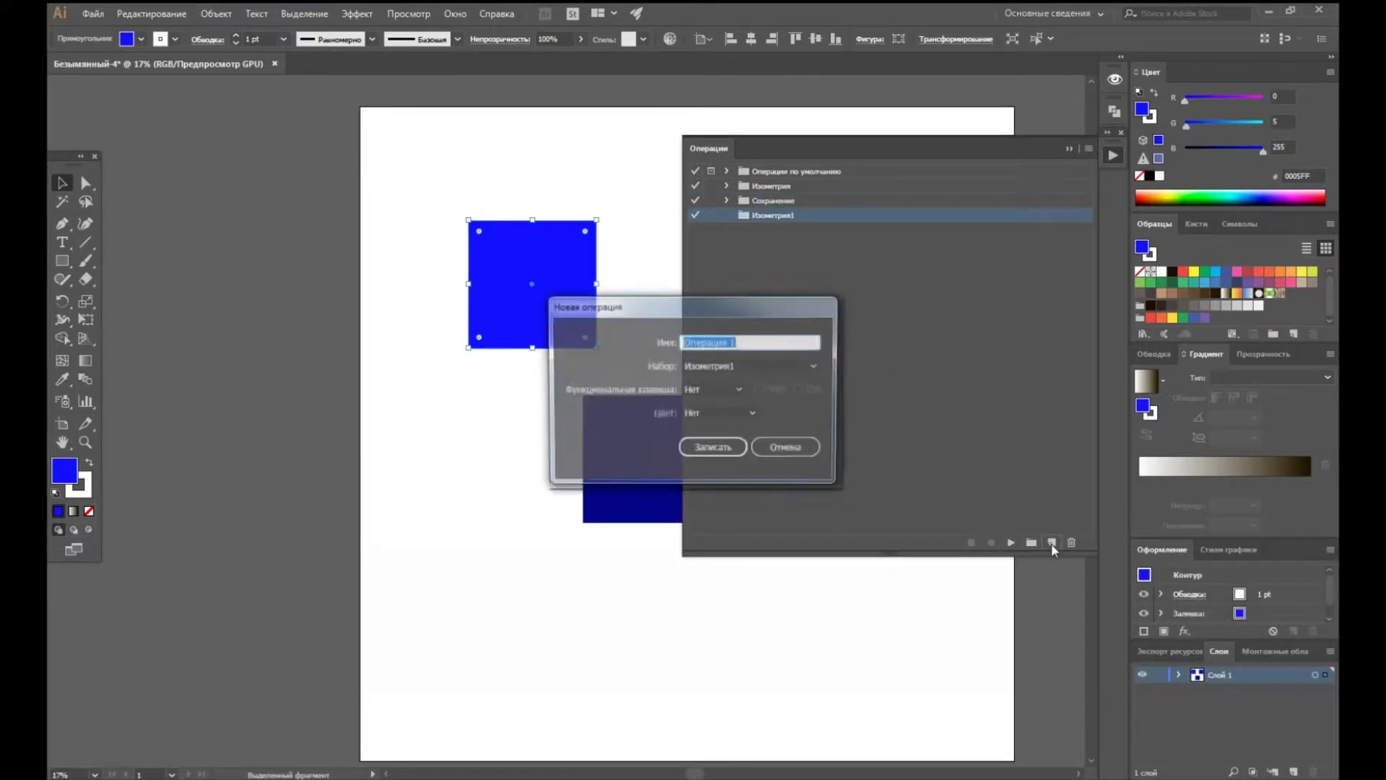
{"action": "type", "text": "В"}
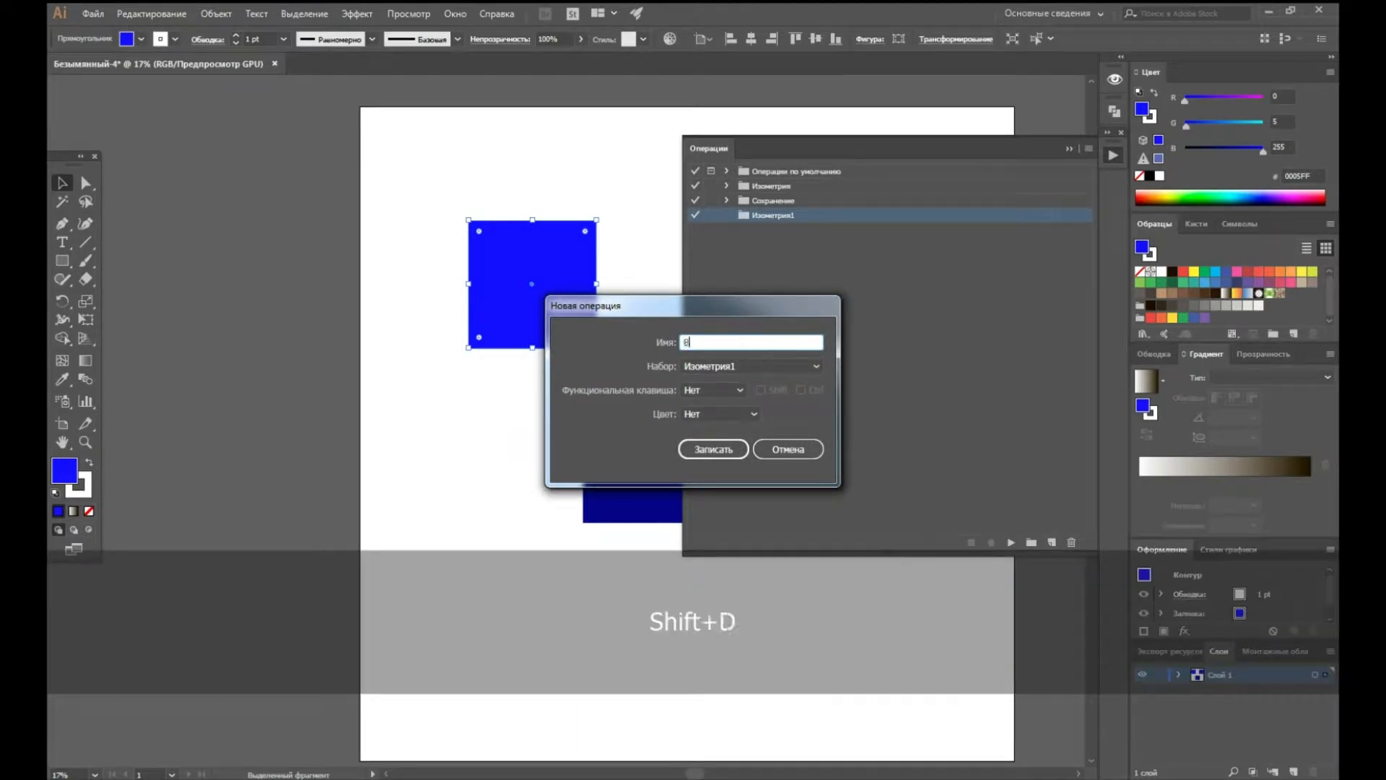
{"action": "type", "text": "ерх"}
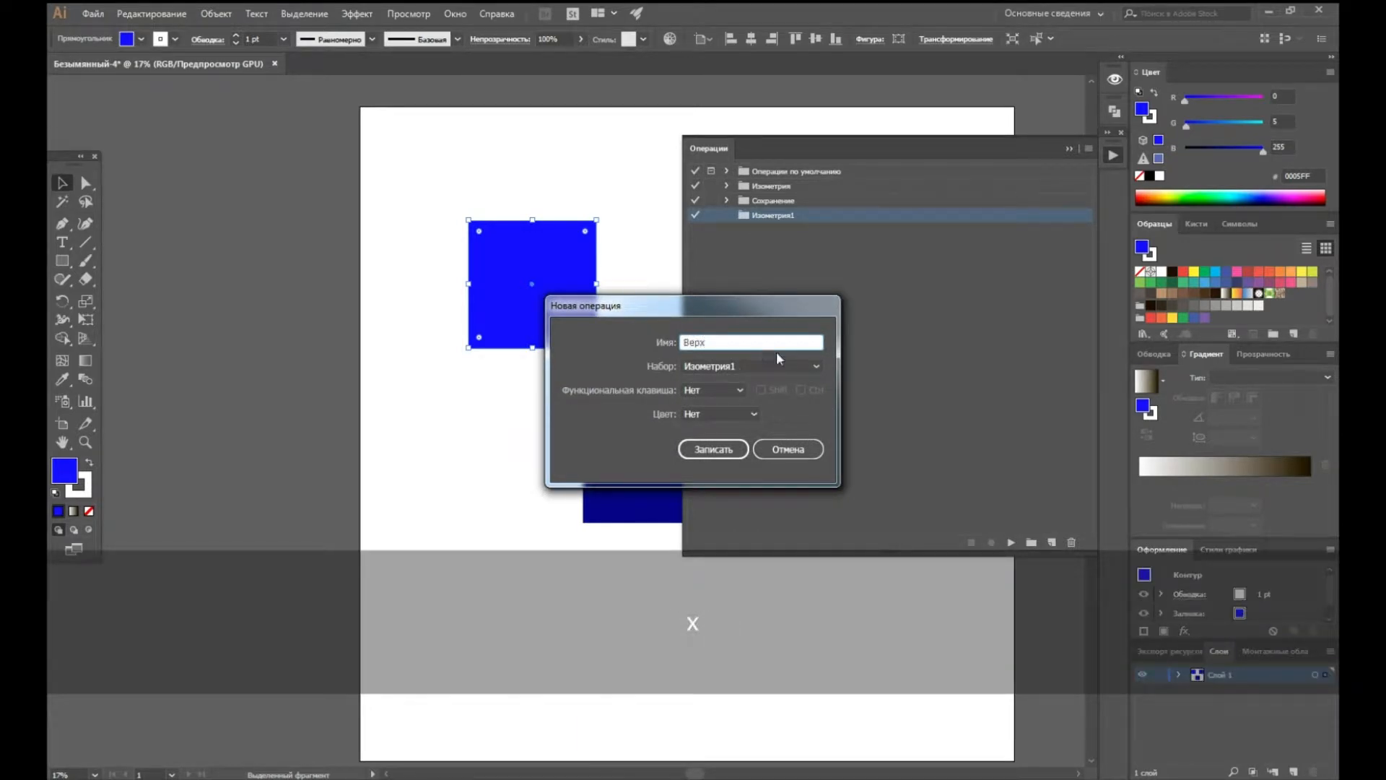
{"action": "left_click", "coordinate": [717, 390]}
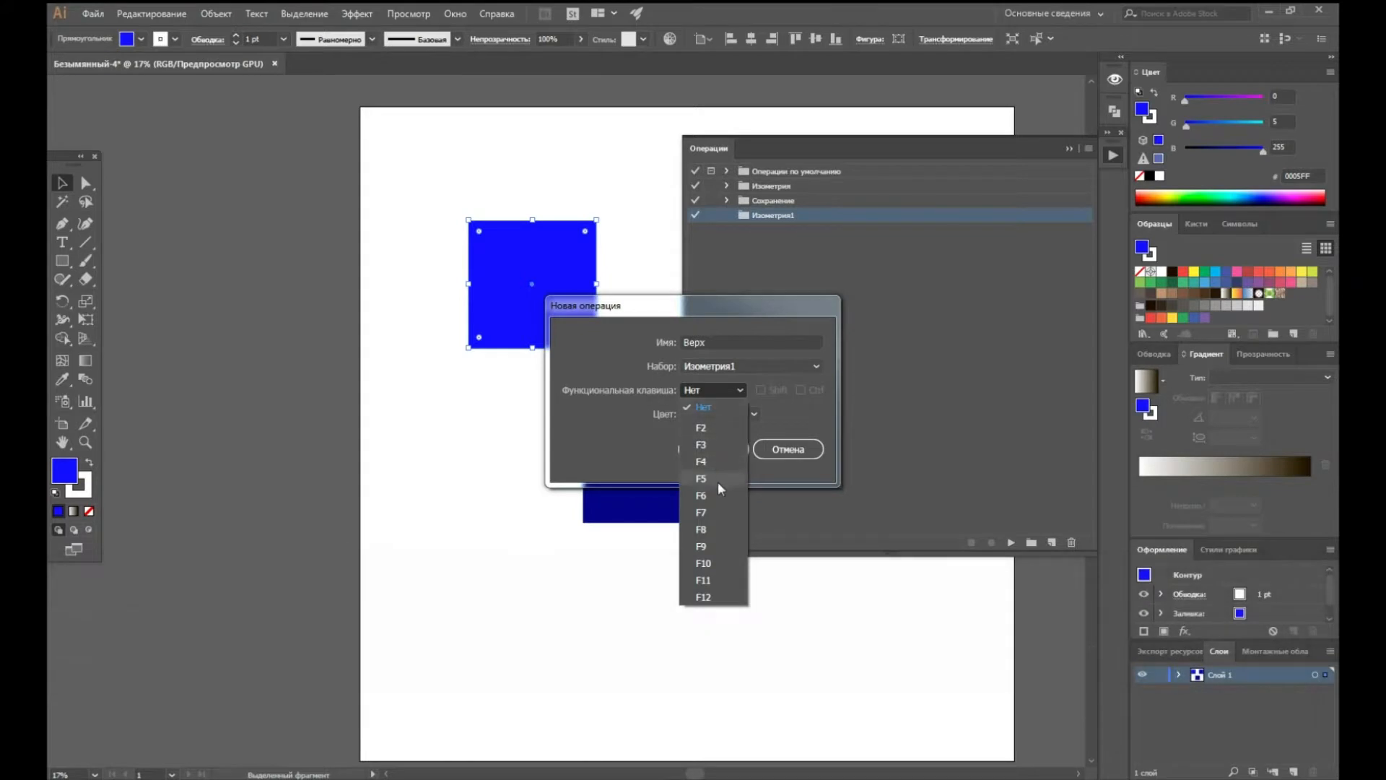
{"action": "left_click", "coordinate": [732, 385]}
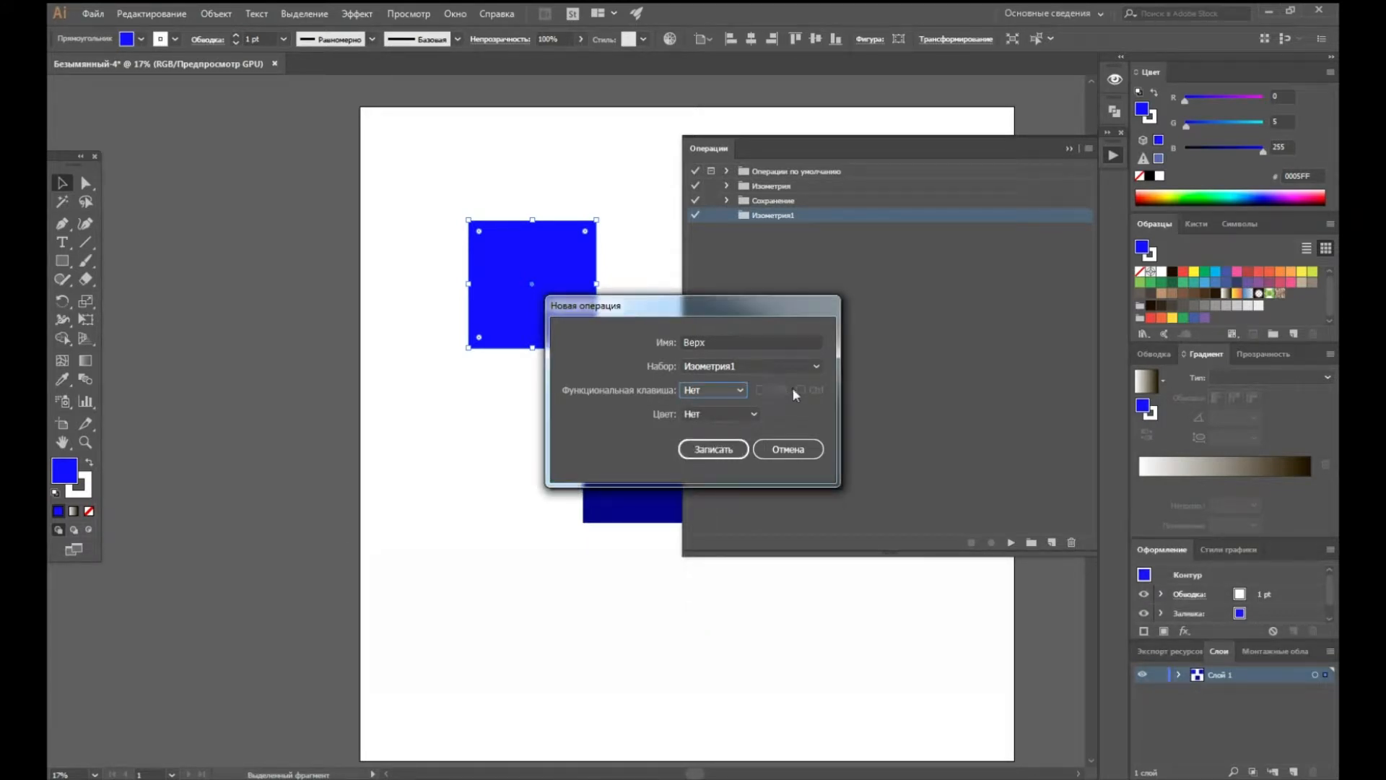
{"action": "left_click", "coordinate": [719, 451]}
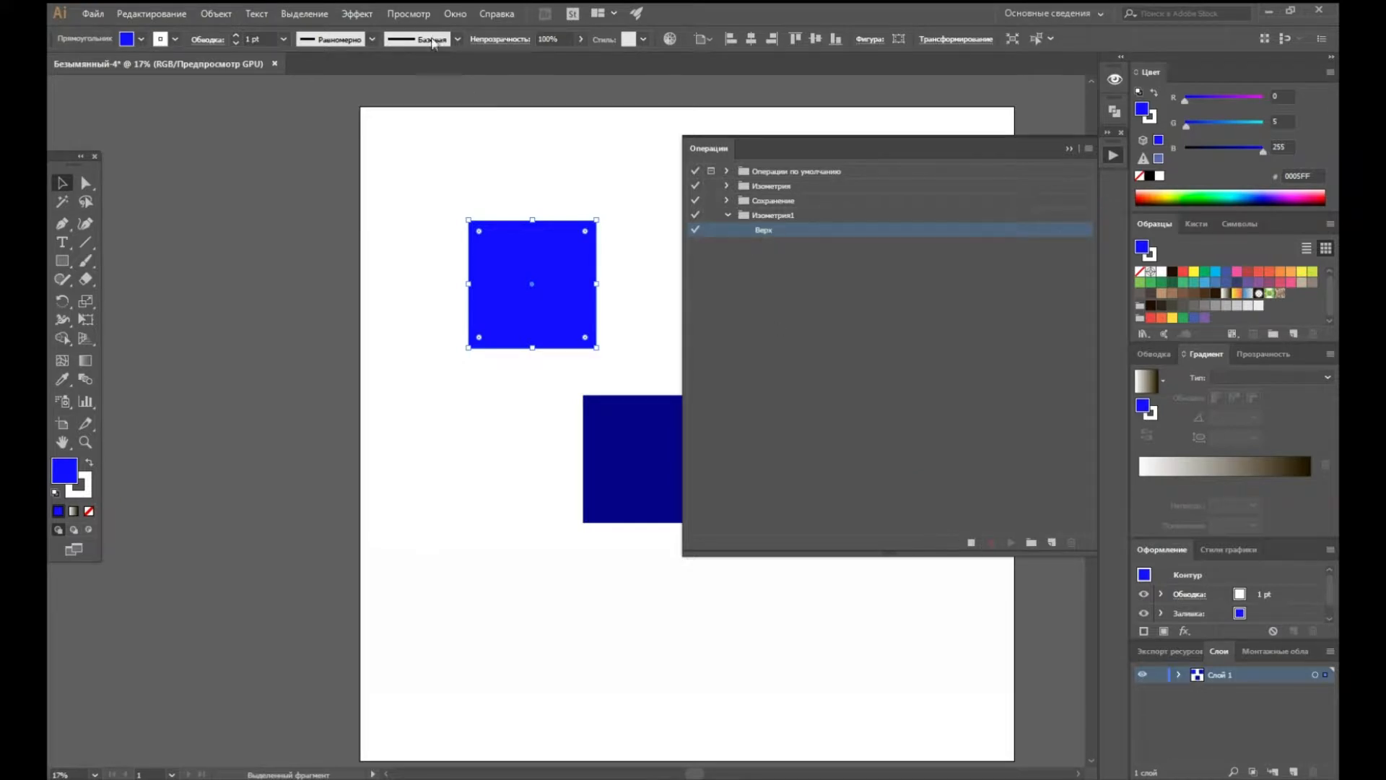
Scale the upper-left square non-uniformly to 100% horizontally and 86,602% vertically.
{"action": "left_click", "coordinate": [217, 13]}
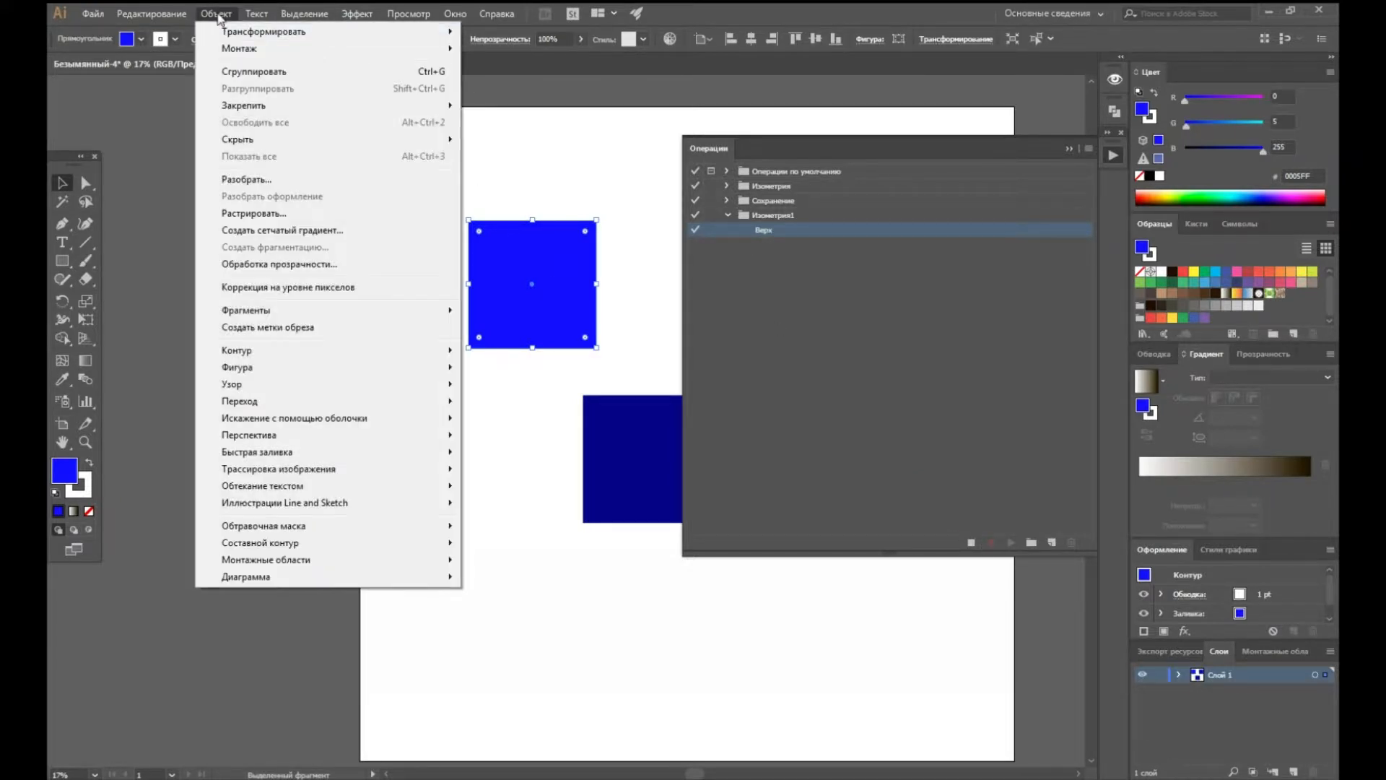
{"action": "mouse_move", "coordinate": [307, 32]}
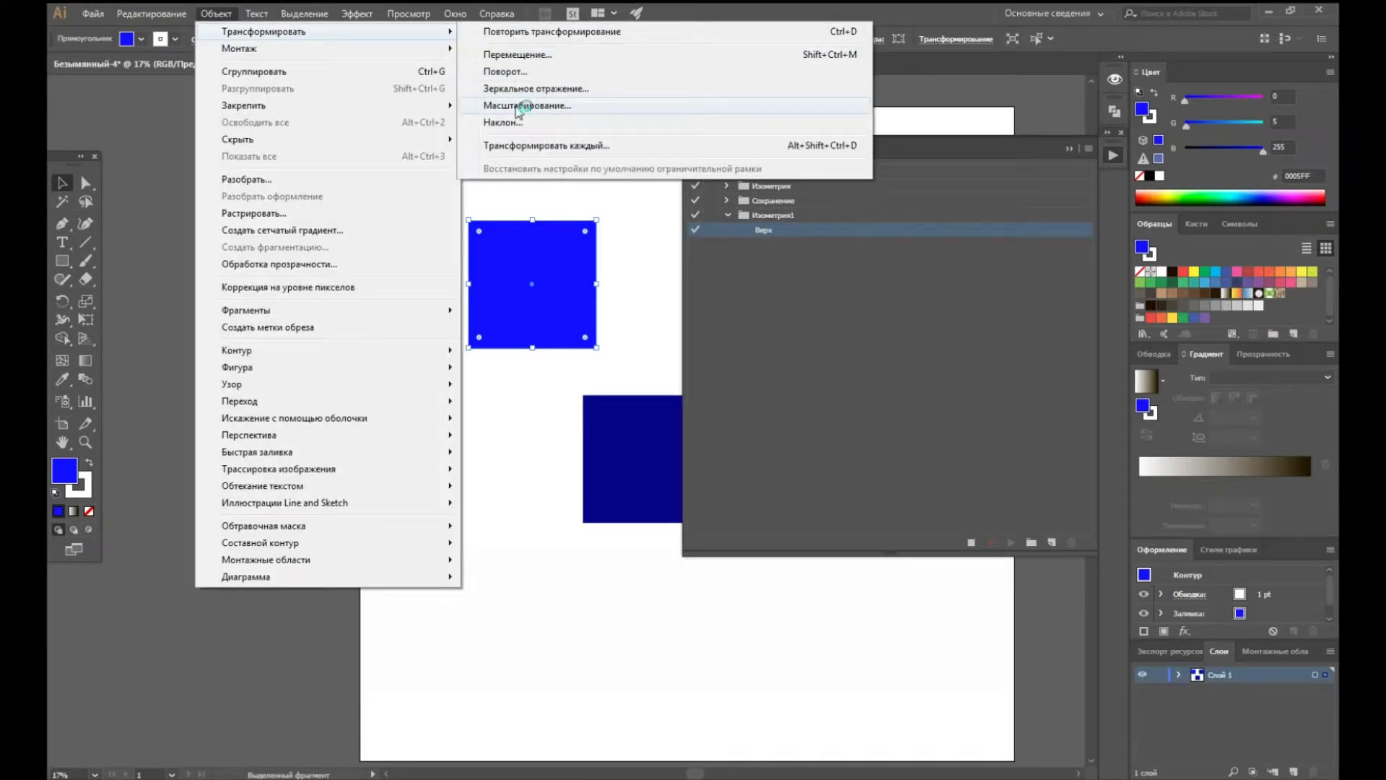
{"action": "left_click", "coordinate": [527, 105]}
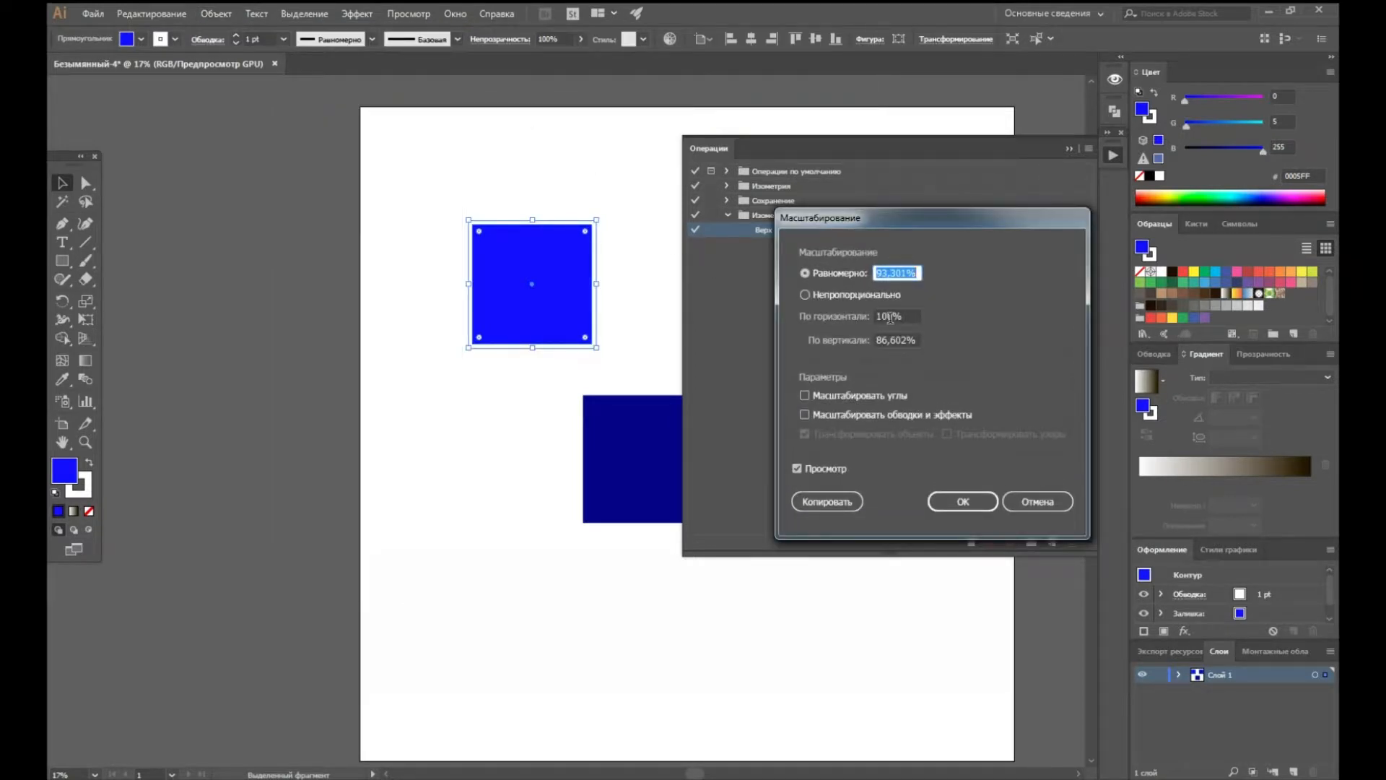
{"action": "type", "text": "100"}
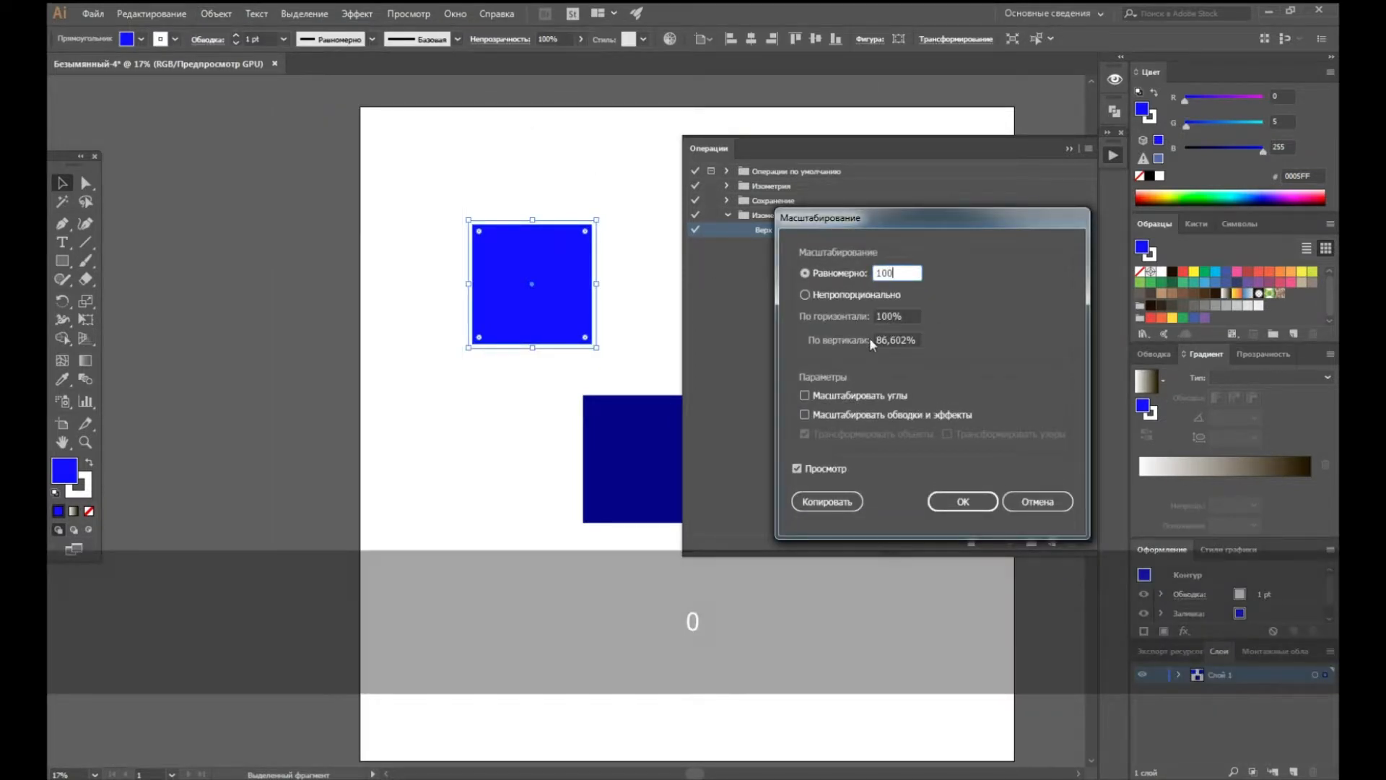
{"action": "left_click", "coordinate": [899, 341]}
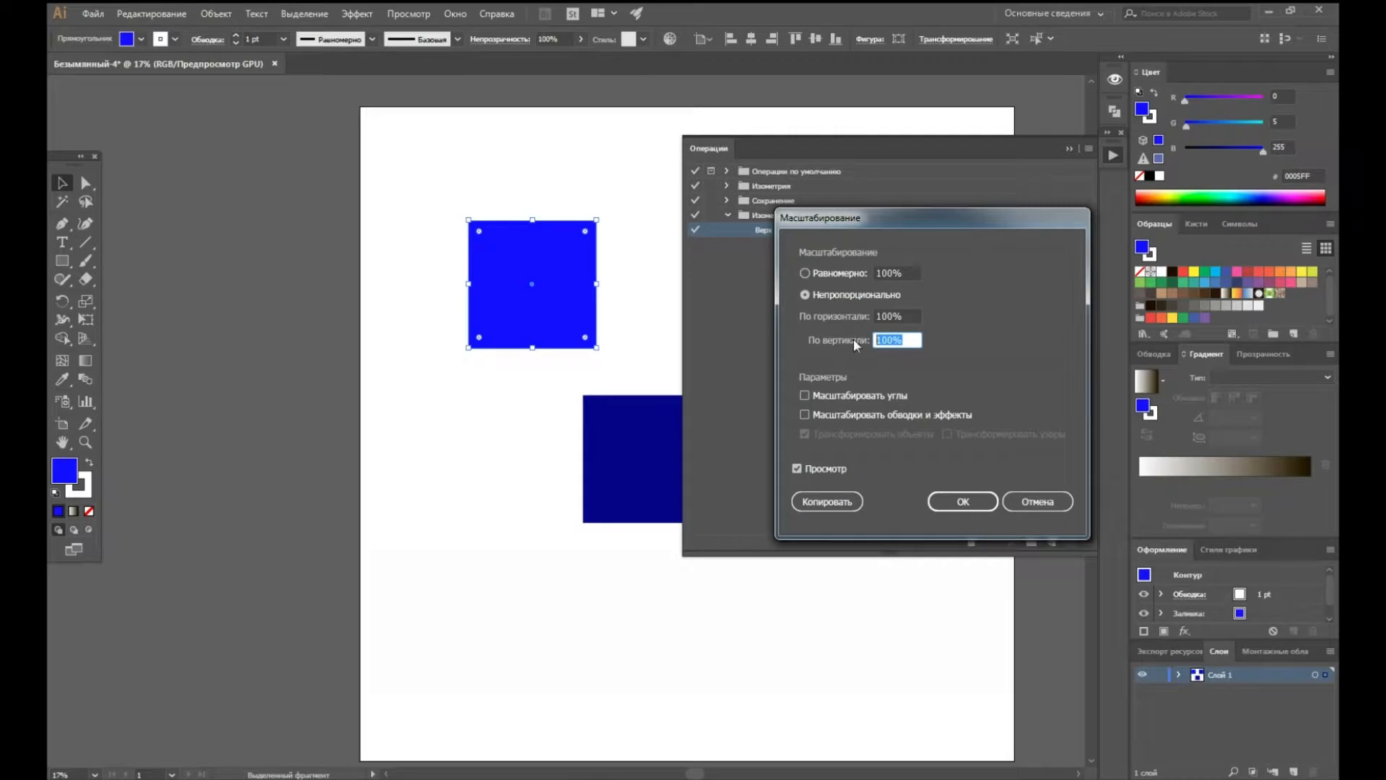
{"action": "type", "text": "86,602"}
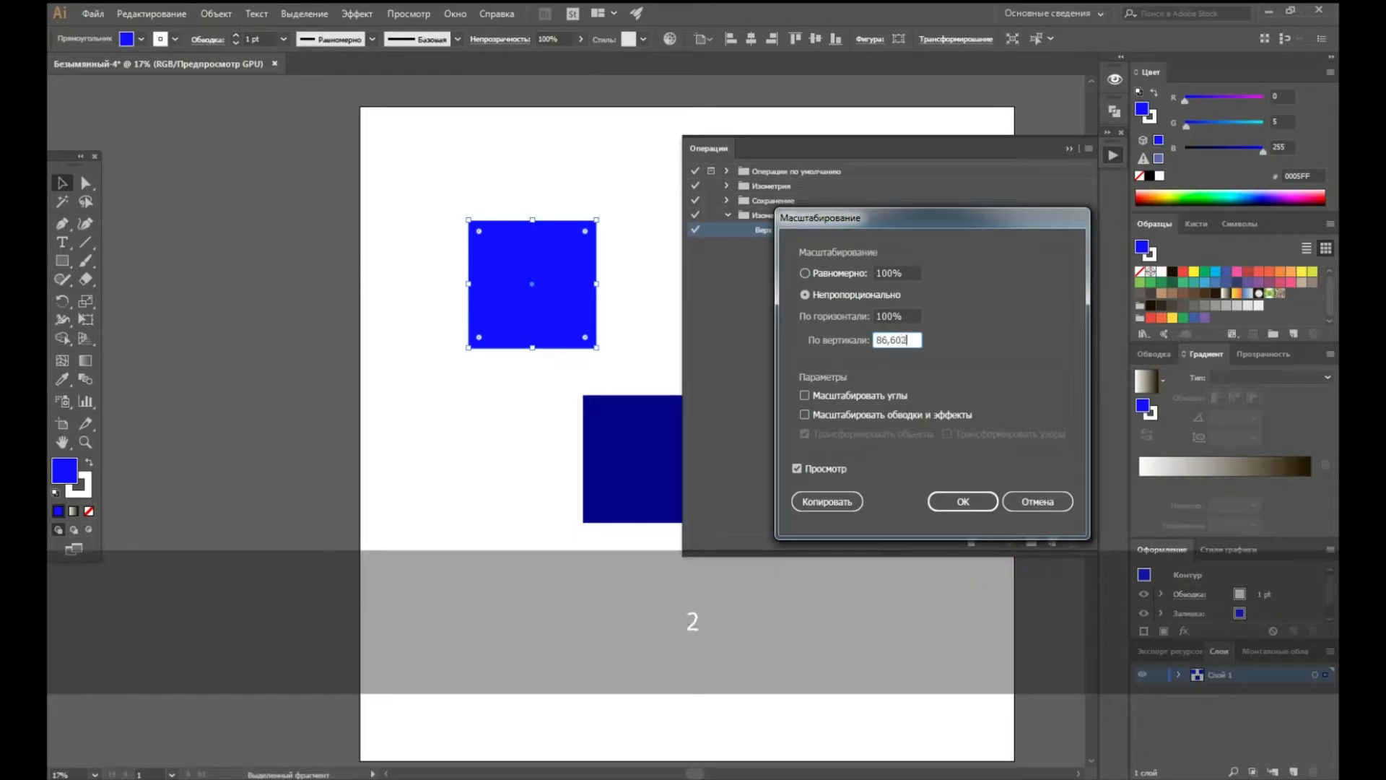
{"action": "left_click", "coordinate": [798, 469]}
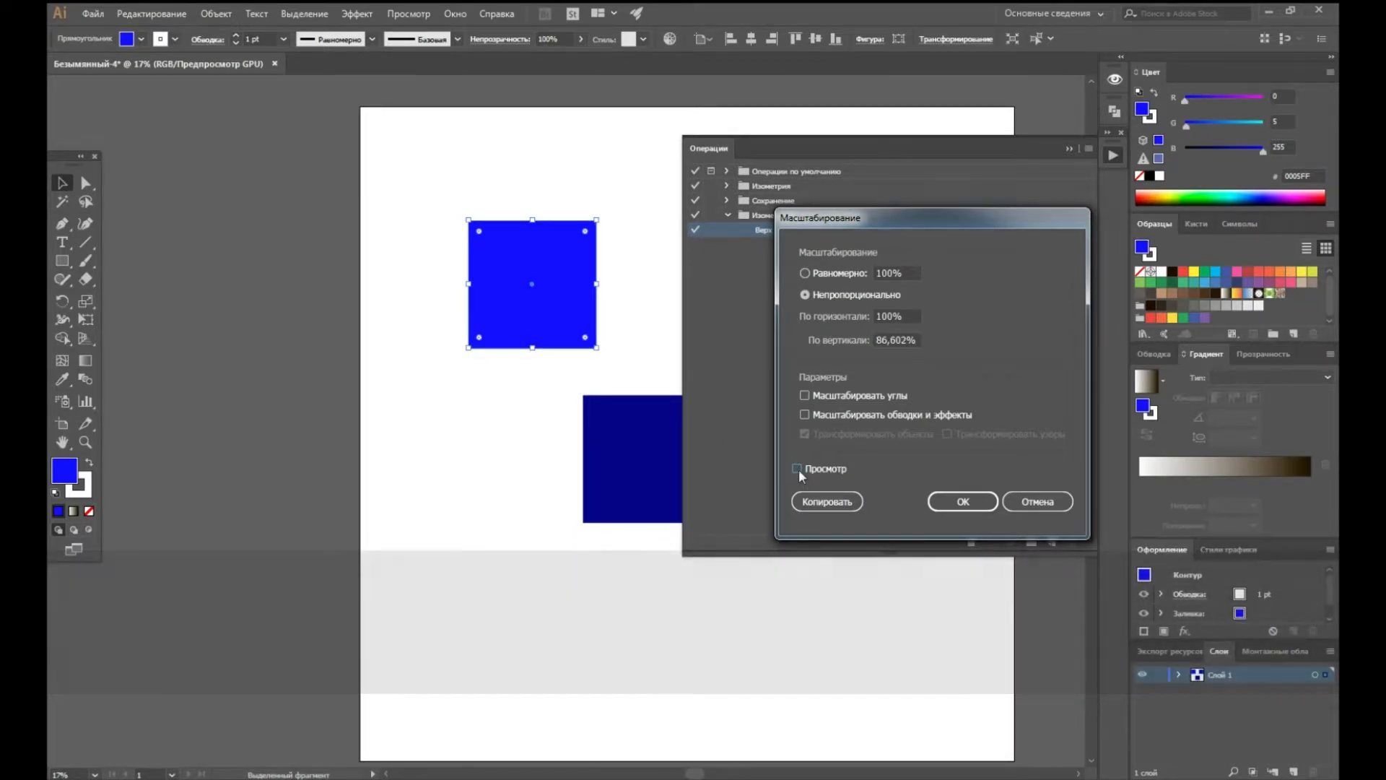
{"action": "left_click", "coordinate": [798, 469]}
{"action": "left_click", "coordinate": [966, 499]}
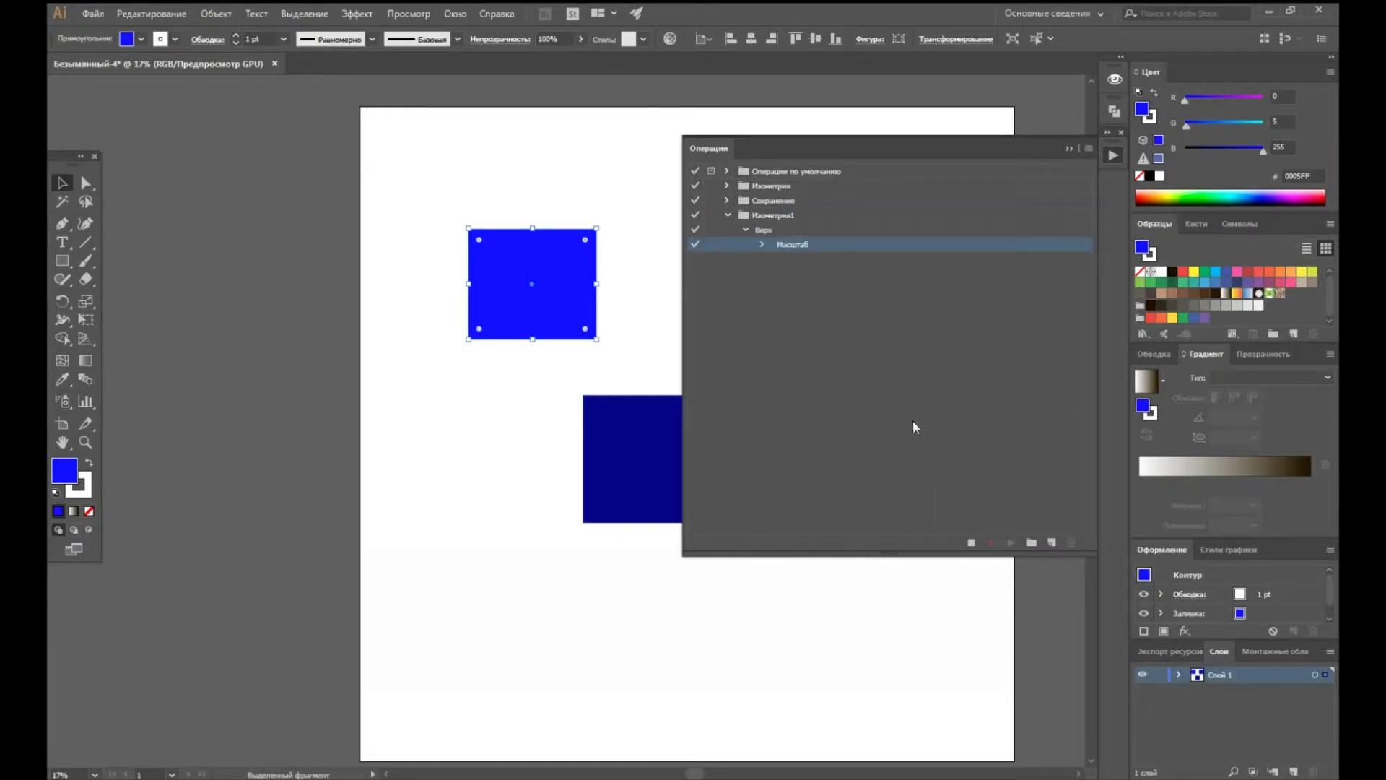
Shear the scaled upper-left shape by 30° and rotate it 30° clockwise.
{"action": "left_click", "coordinate": [955, 40]}
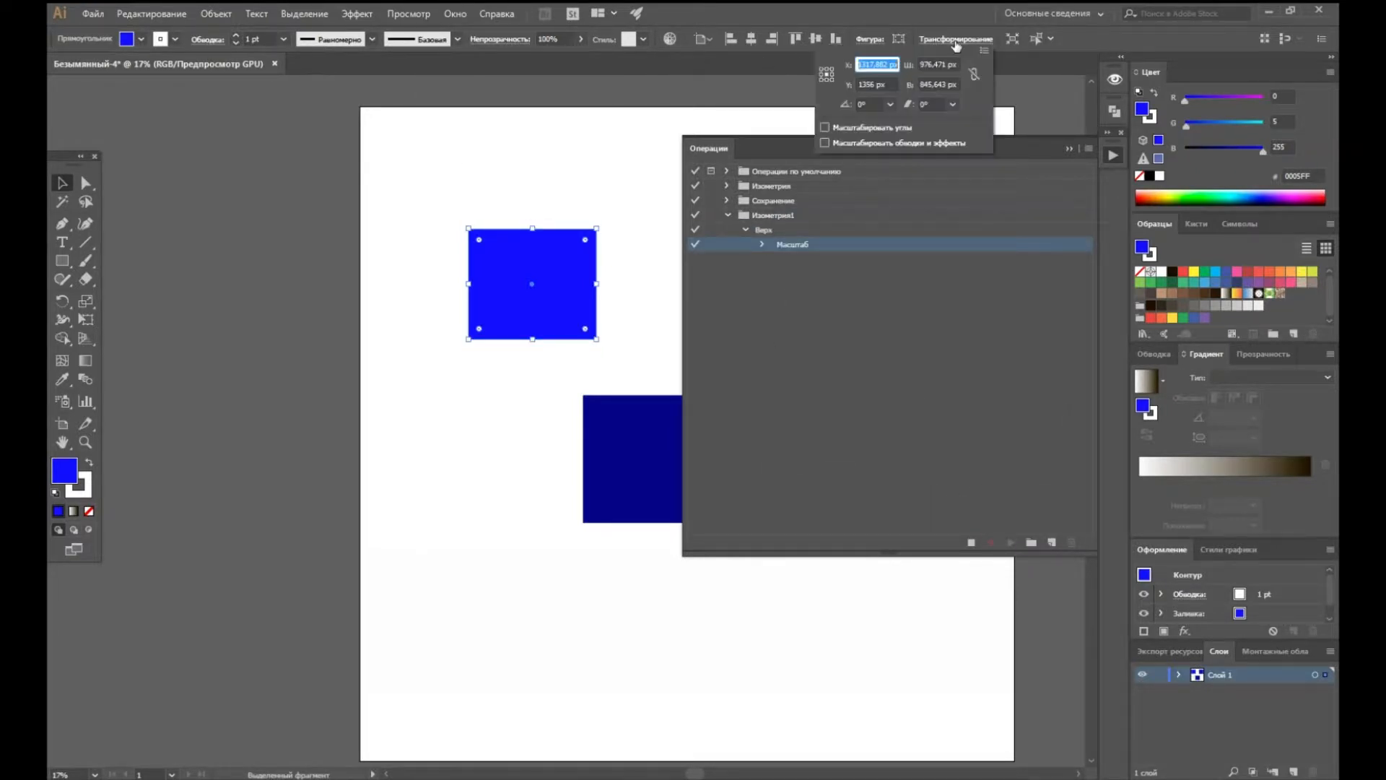
{"action": "left_click", "coordinate": [952, 105]}
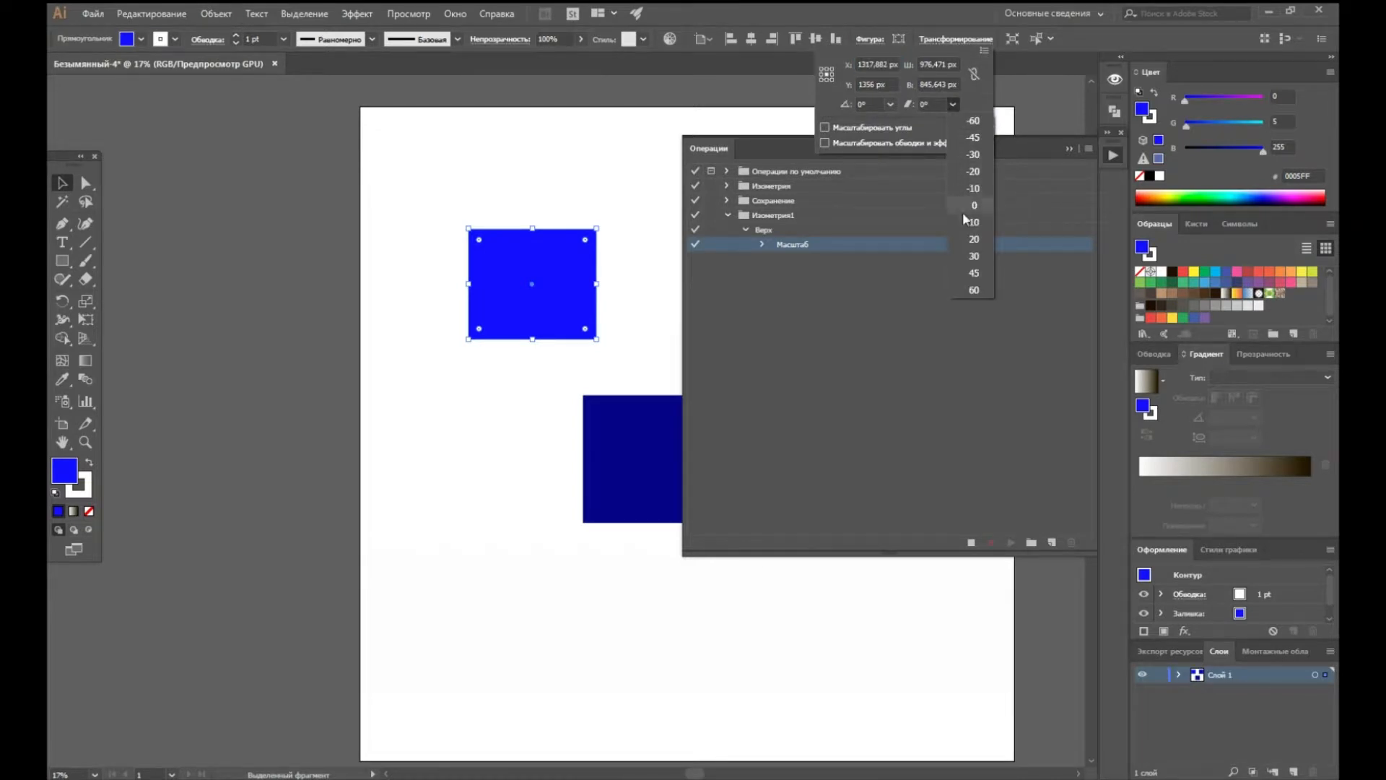
{"action": "left_click", "coordinate": [974, 256]}
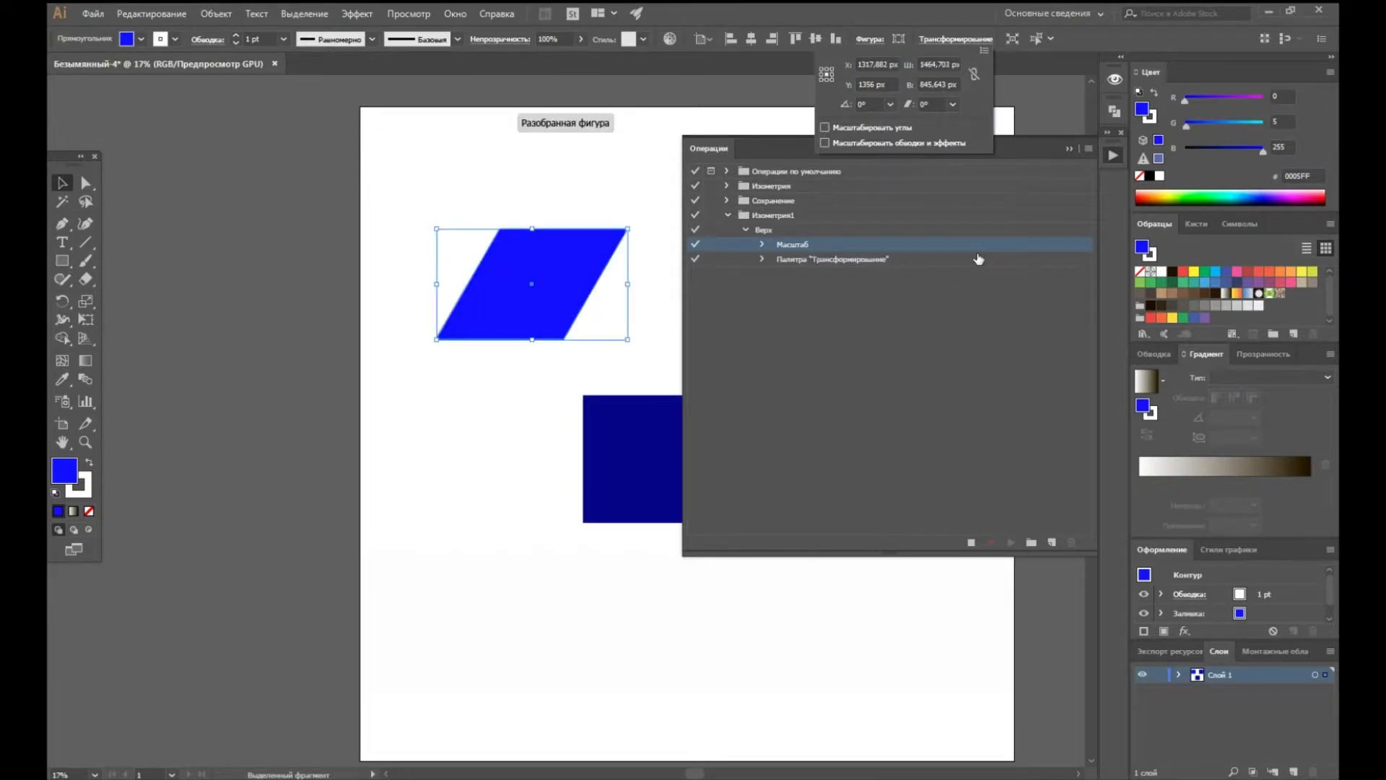
{"action": "left_click", "coordinate": [890, 104]}
{"action": "left_click", "coordinate": [915, 305]}
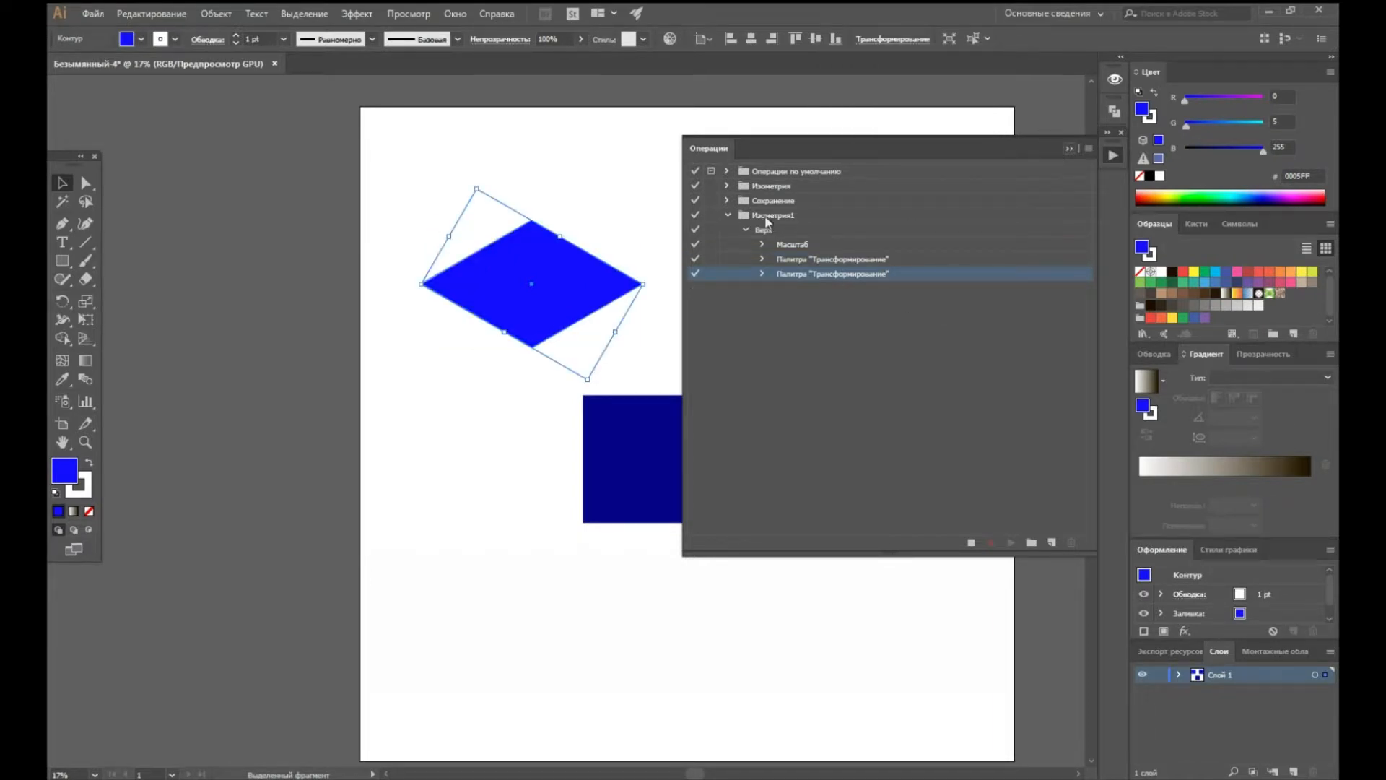
Stop recording the Верх action and undo the transformations made to the upper-left shape.
{"action": "left_click", "coordinate": [745, 229]}
{"action": "left_click", "coordinate": [644, 208]}
{"action": "left_click", "coordinate": [571, 283]}
{"action": "key", "text": "ctrl+z"}
{"action": "key", "text": "ctrl+z"}
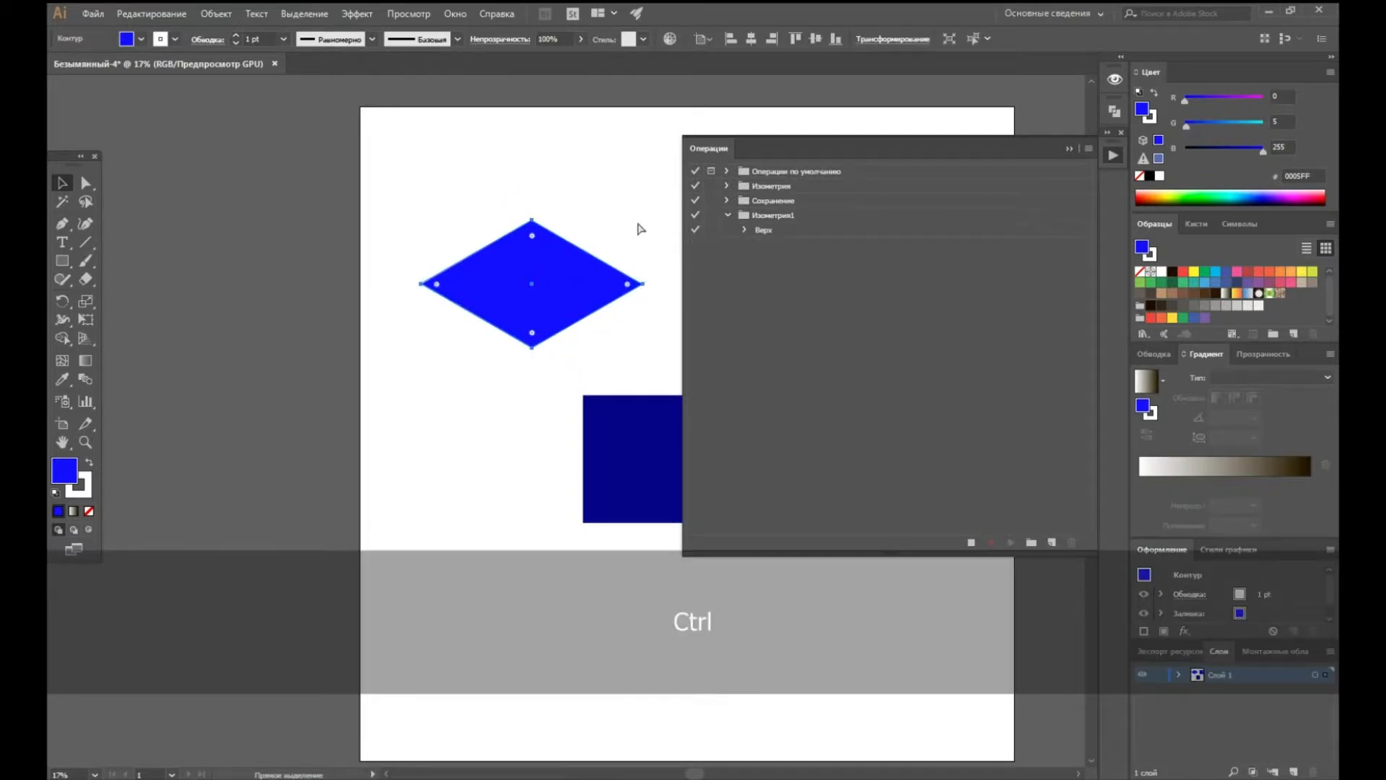
{"action": "key", "text": "ctrl+z"}
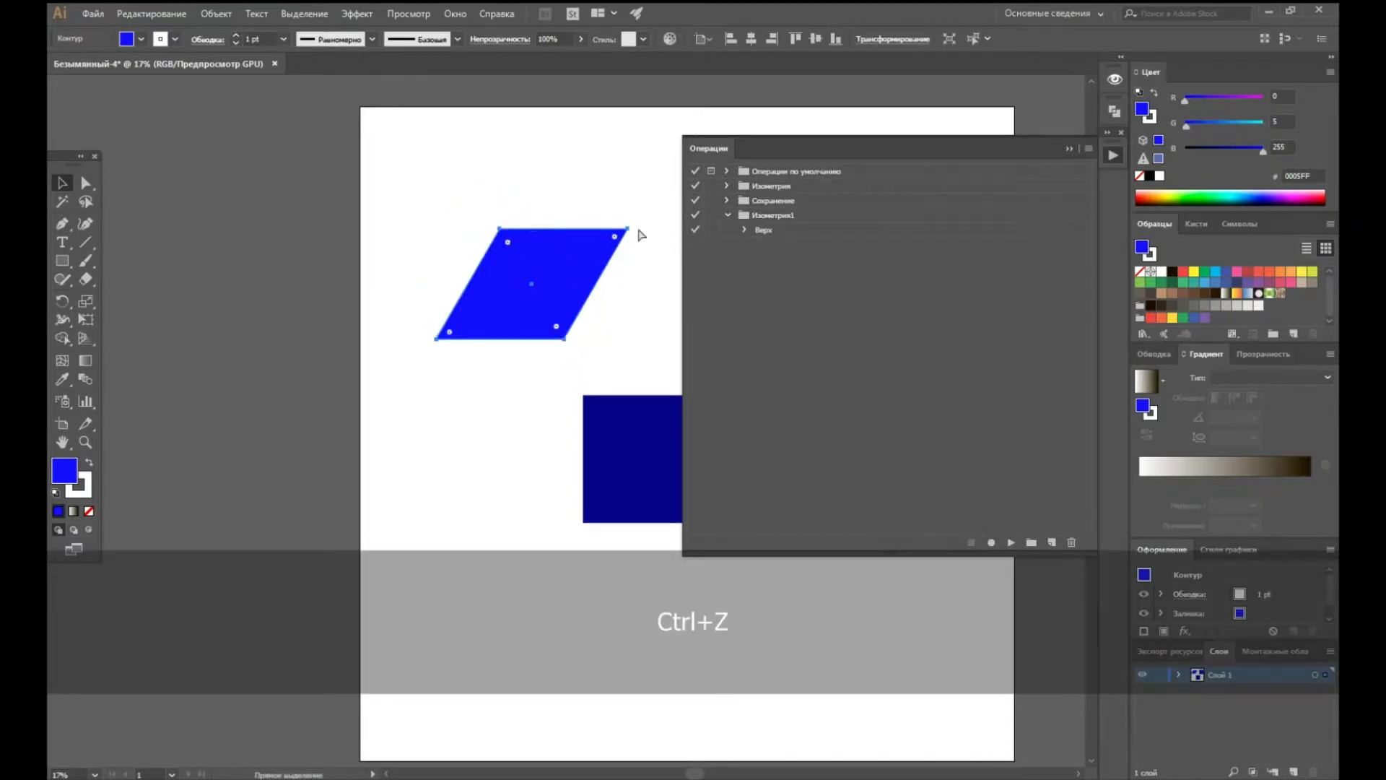
{"action": "key", "text": "ctrl+z"}
Play the Верх action on the upper-left square and close the transform palette it opens.
{"action": "left_click", "coordinate": [780, 231]}
{"action": "left_click", "coordinate": [1010, 542]}
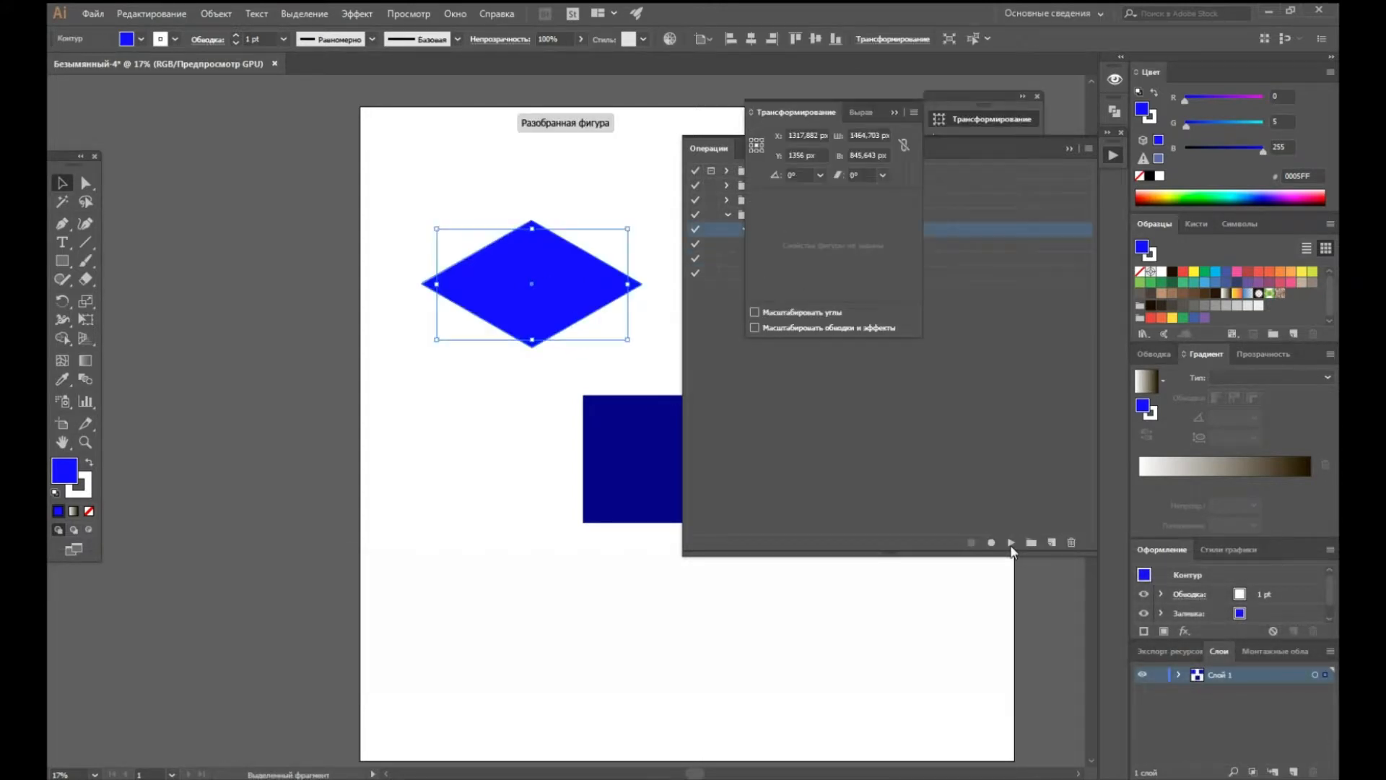
{"action": "left_click", "coordinate": [1037, 96]}
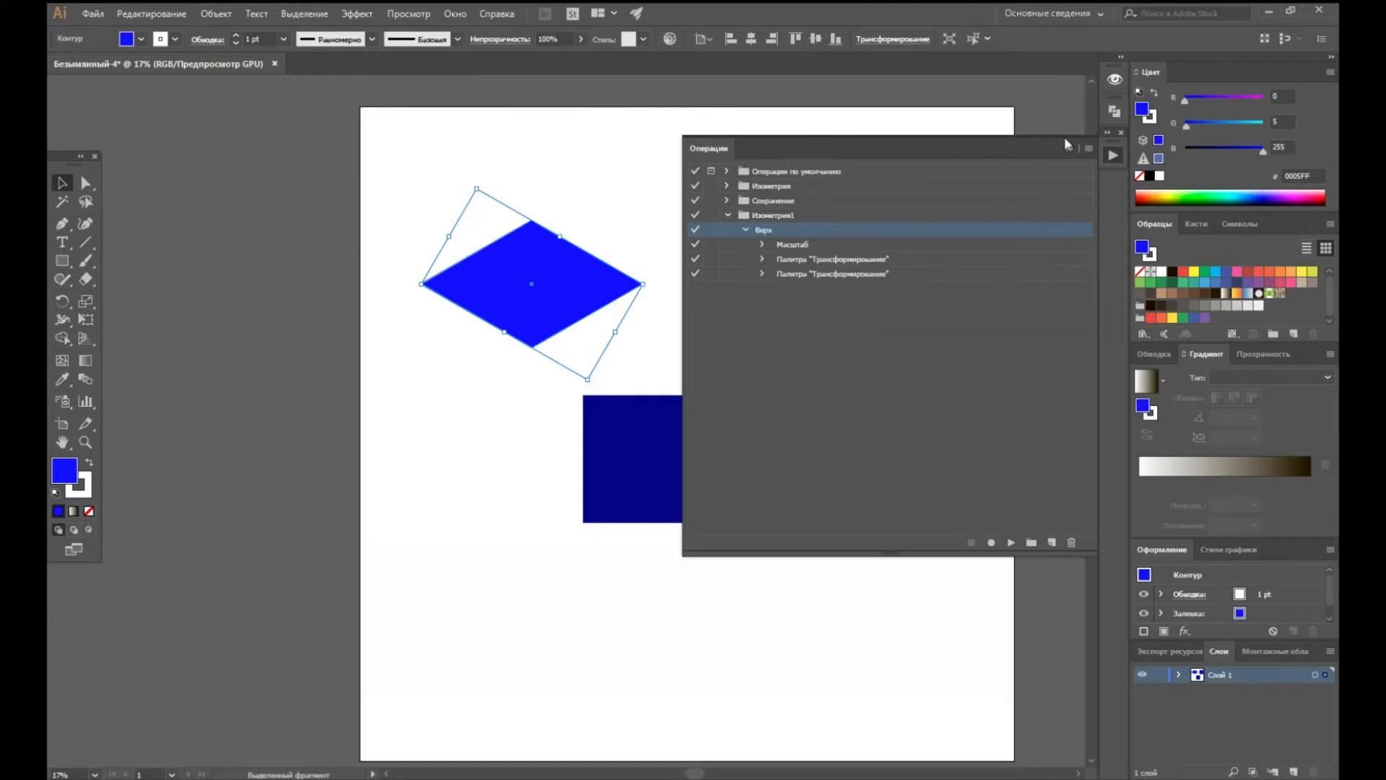
Select the upper-right square, create an action named "Вправо" in the Изометрия1 set and start recording it.
{"action": "left_click_drag", "start_coordinate": [937, 150], "coordinate": [325, 145]}
{"action": "left_click", "coordinate": [719, 284]}
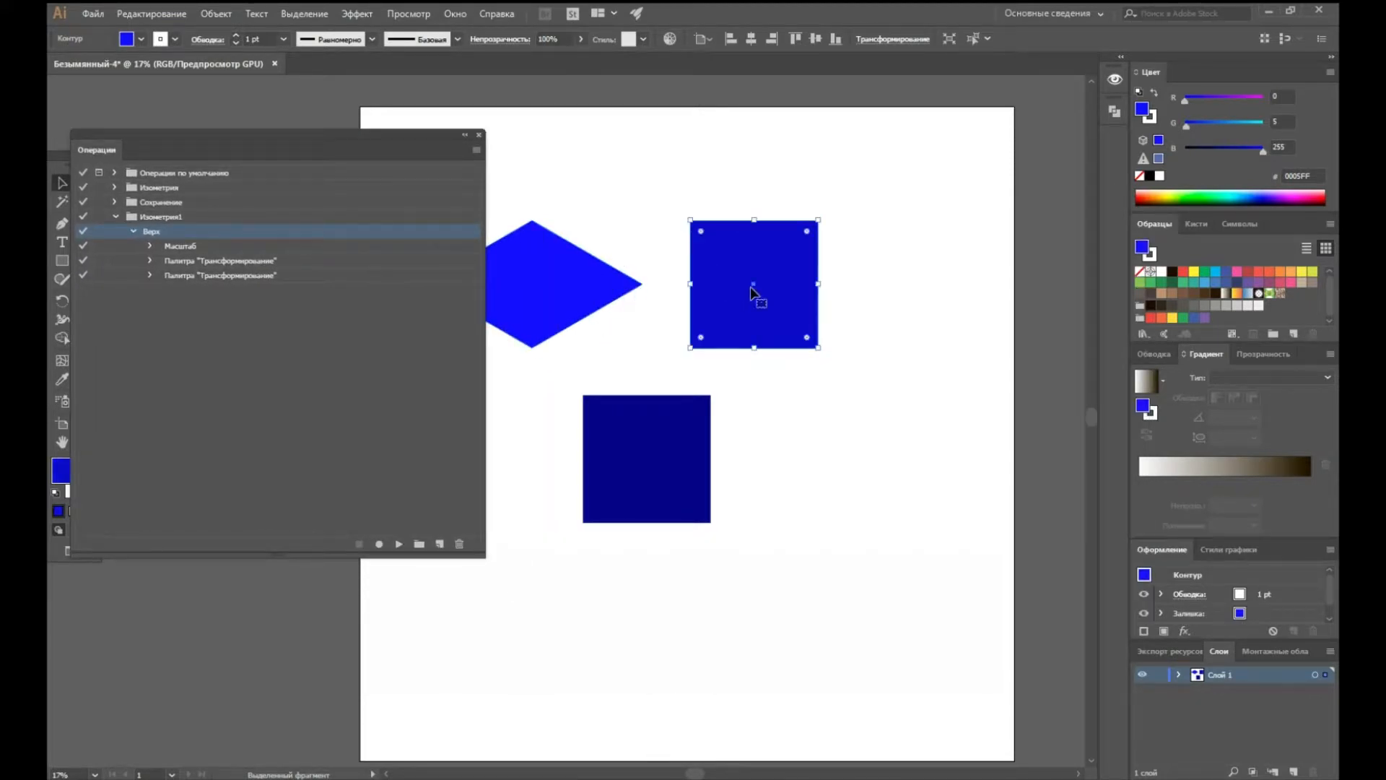
{"action": "left_click", "coordinate": [134, 231]}
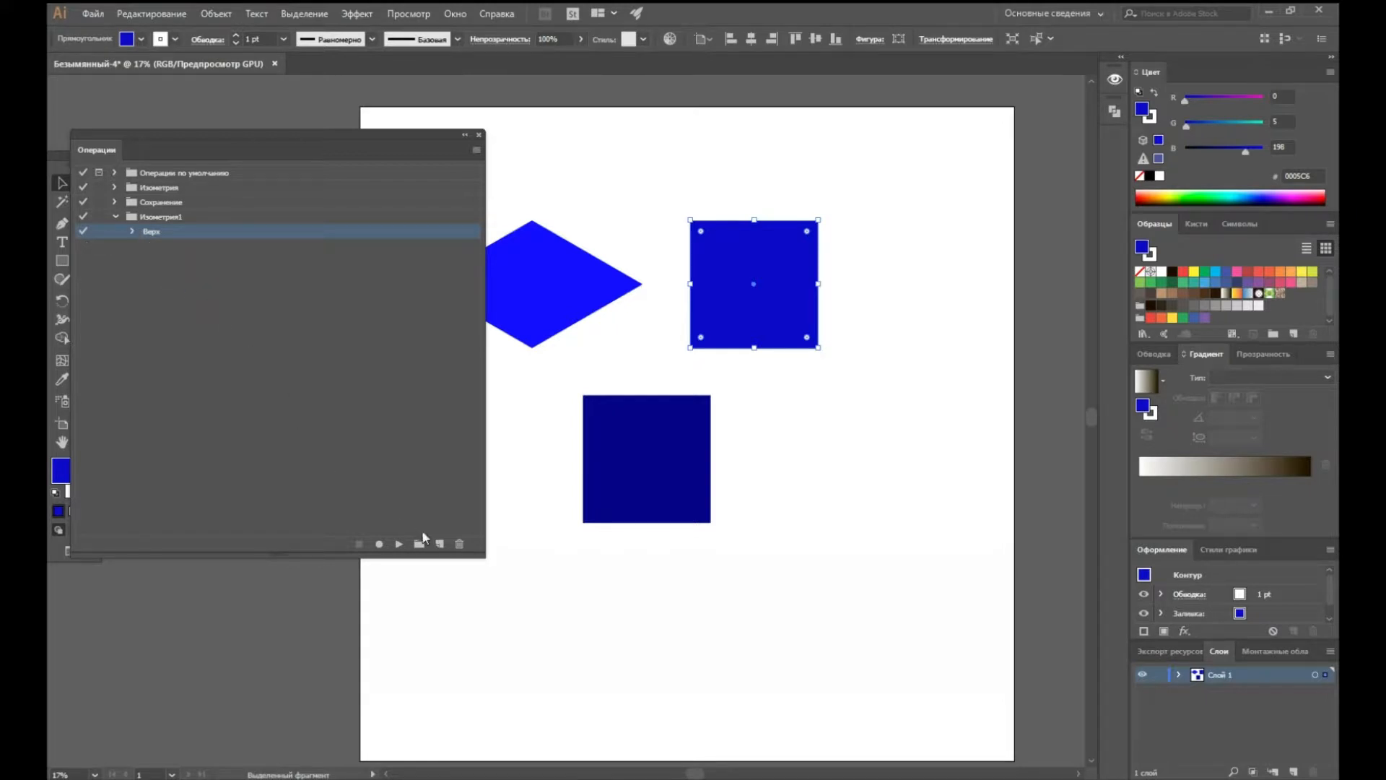
{"action": "left_click", "coordinate": [438, 544]}
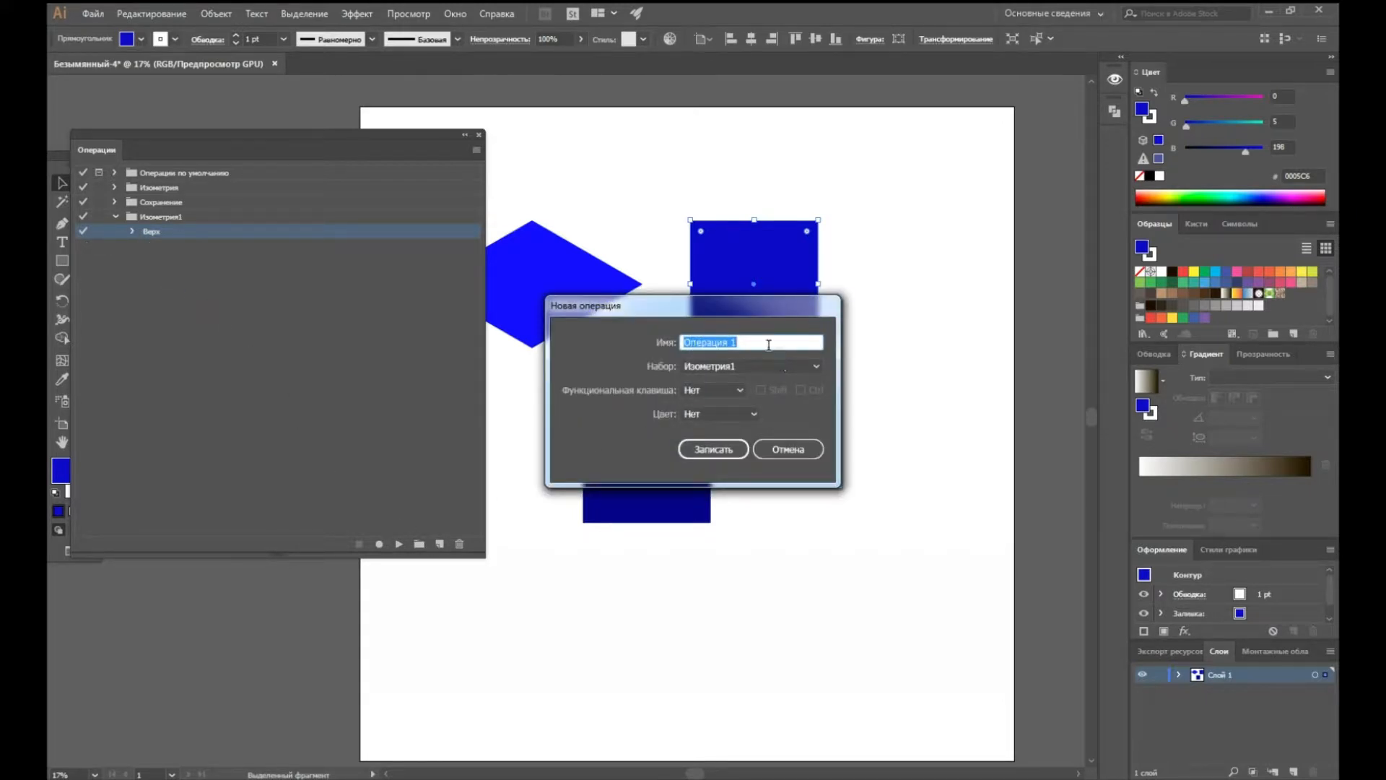
{"action": "key", "text": "shift"}
{"action": "type", "text": "В"}
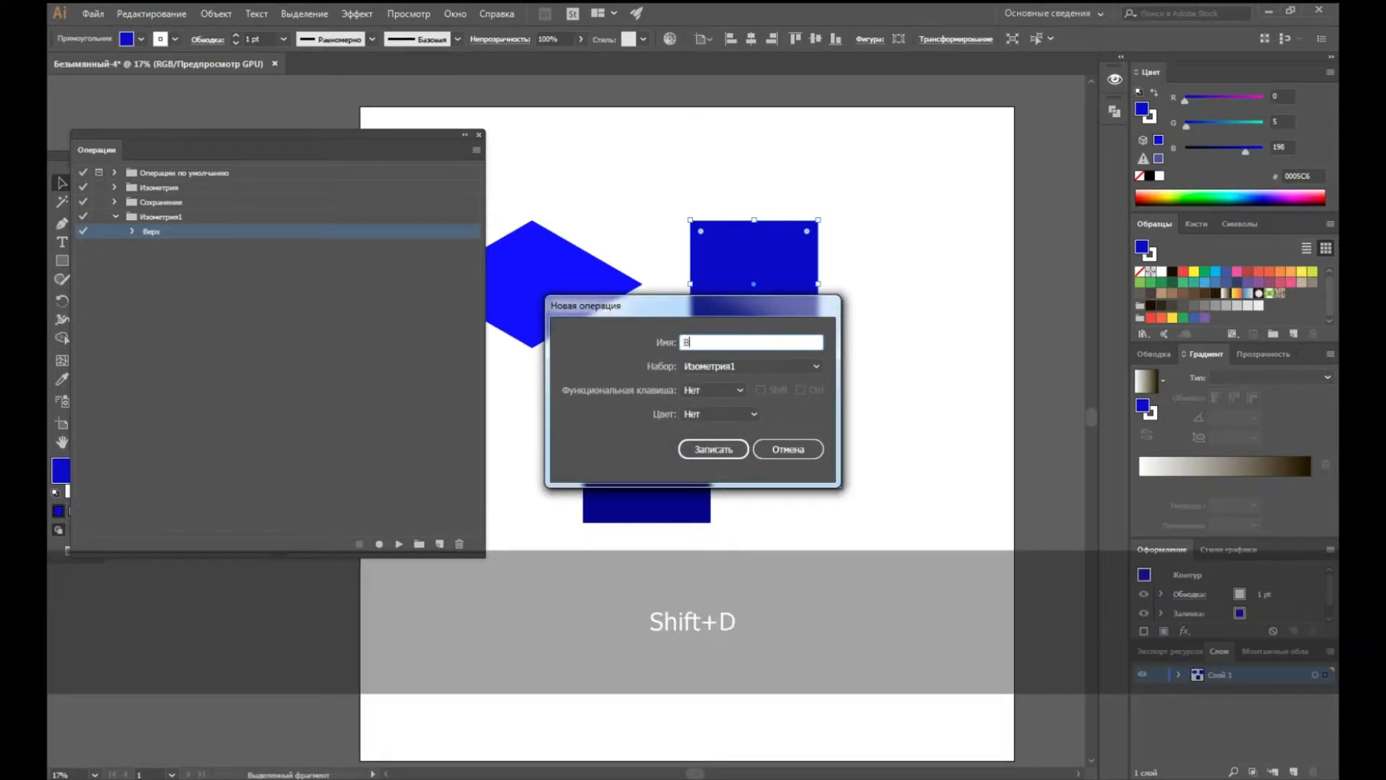
{"action": "type", "text": "право"}
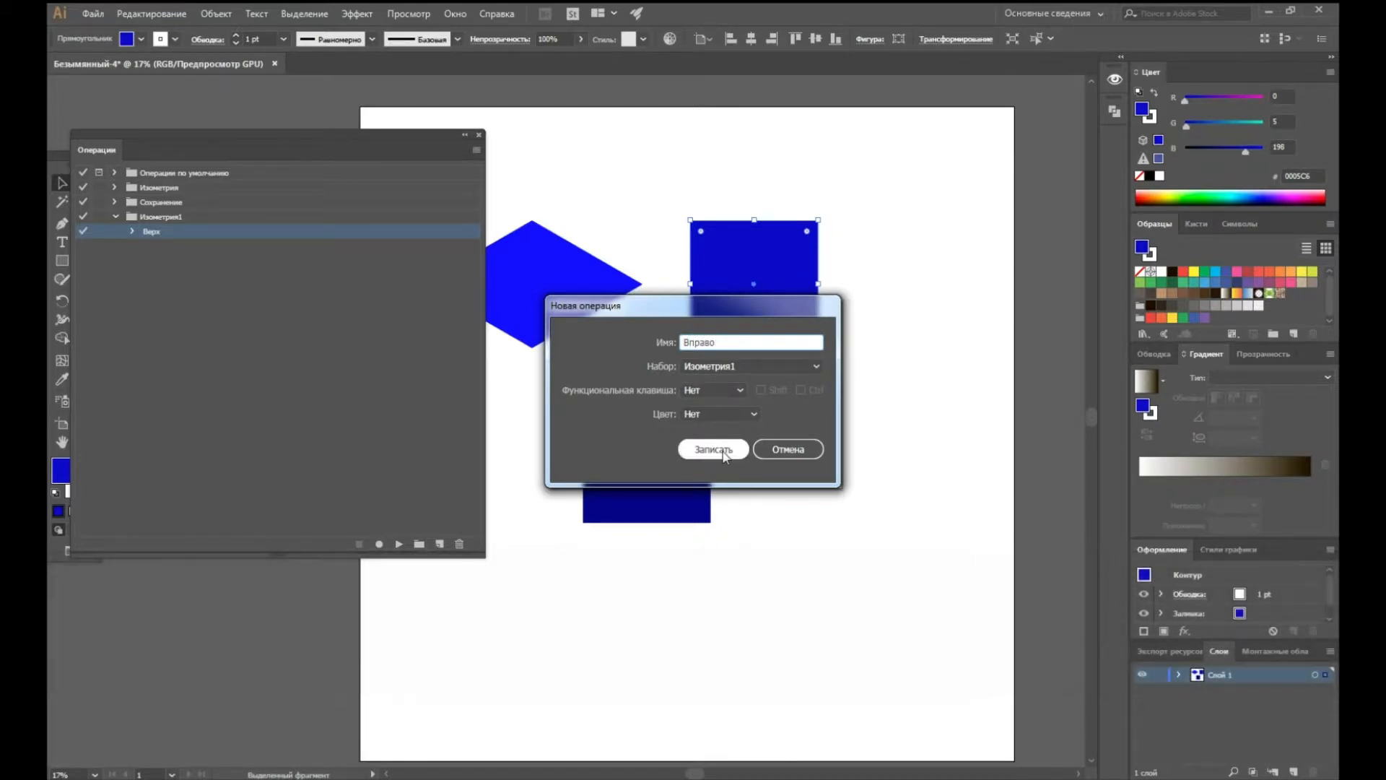
{"action": "left_click", "coordinate": [714, 449]}
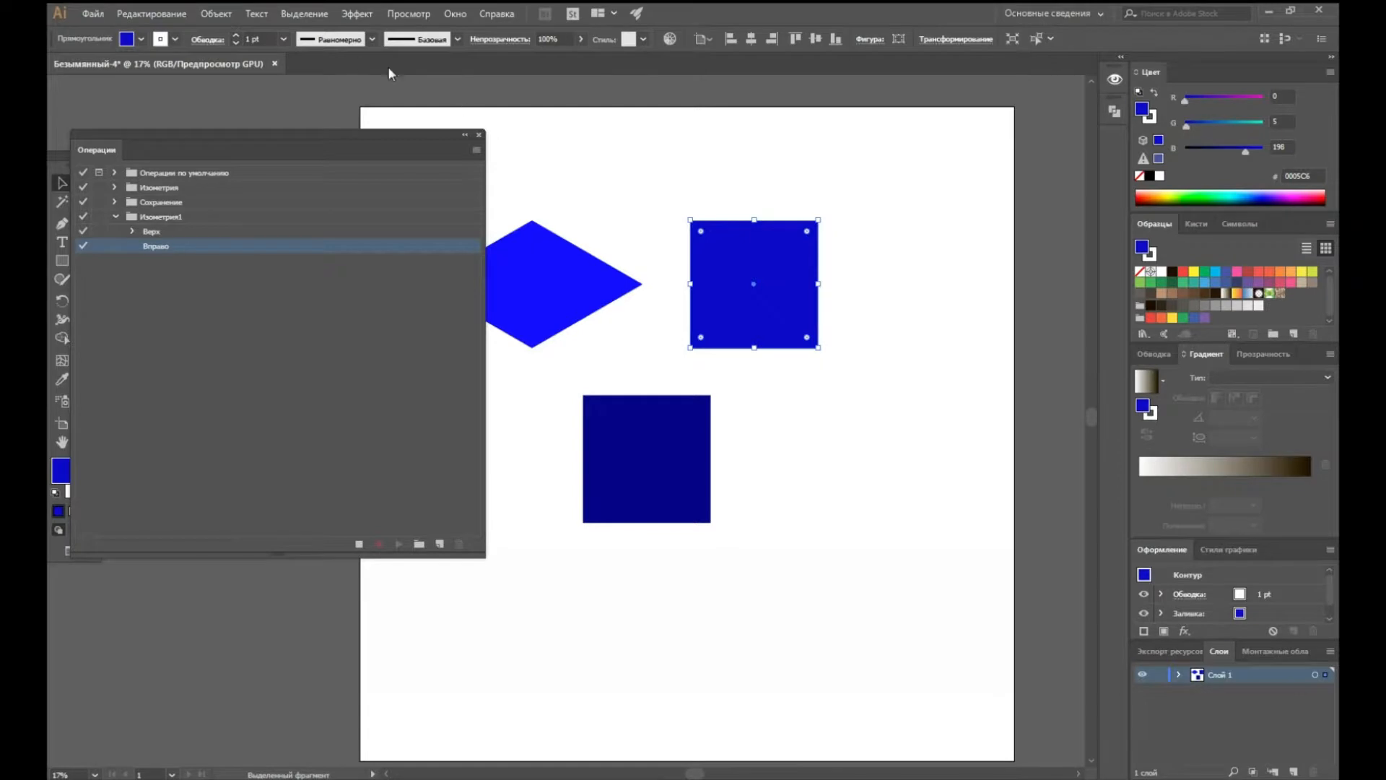
Scale the upper-right square non-uniformly to 100% horizontally and 86,602% vertically.
{"action": "left_click", "coordinate": [216, 14]}
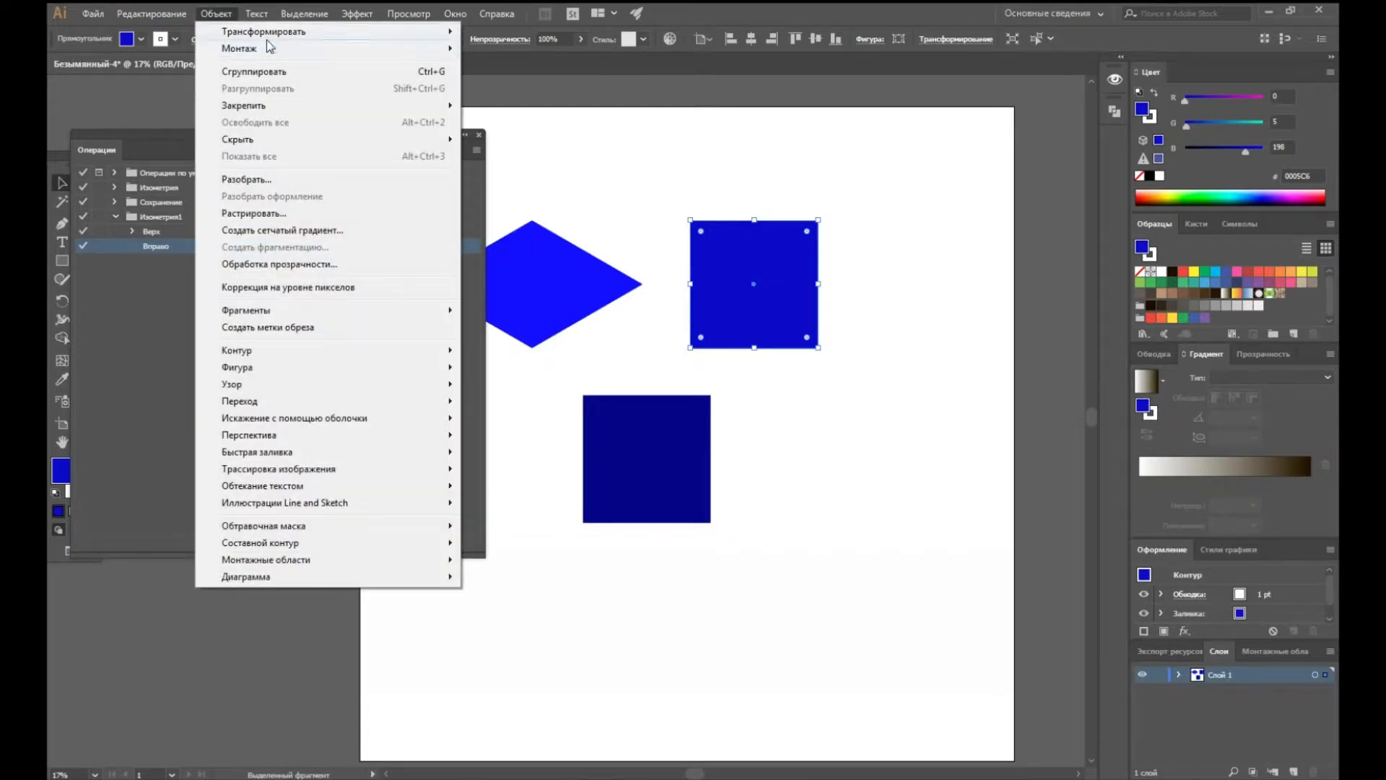
{"action": "mouse_move", "coordinate": [322, 32]}
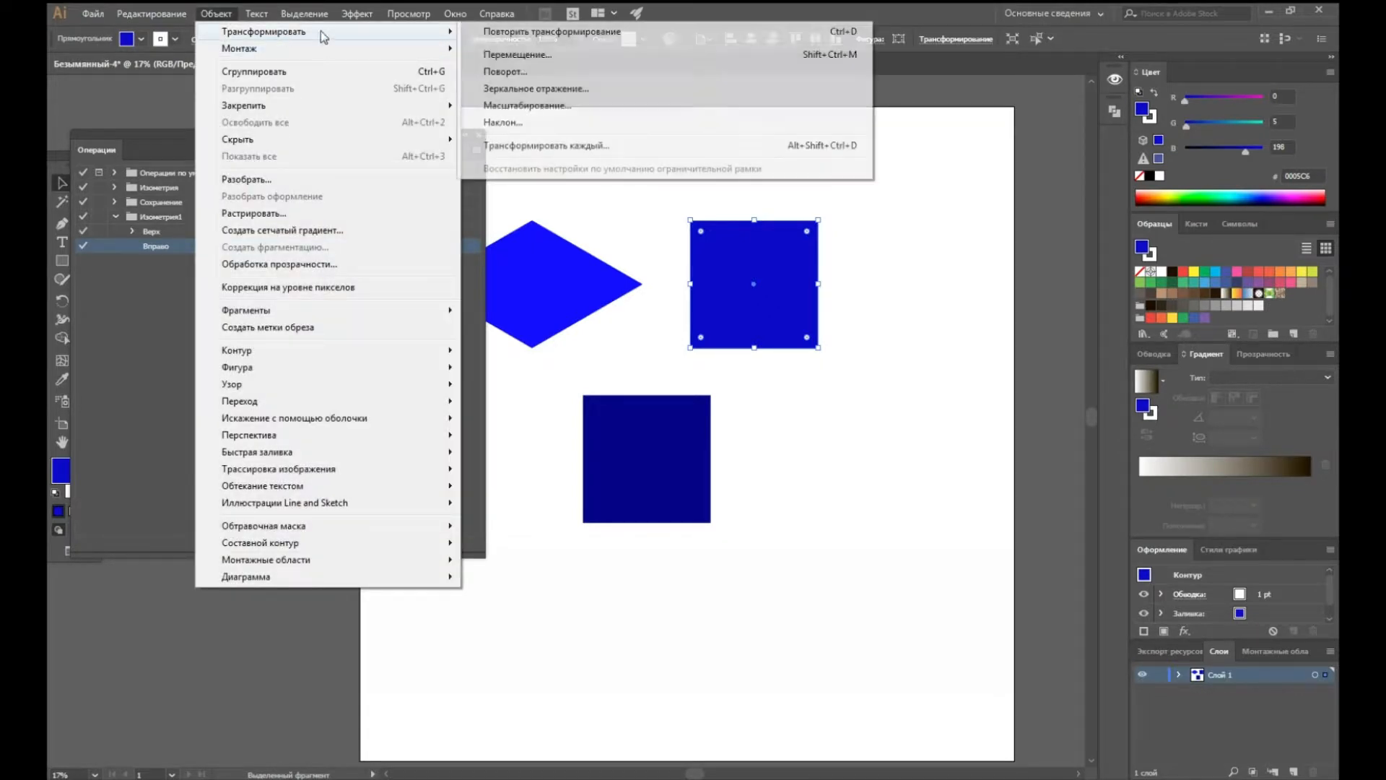
{"action": "left_click", "coordinate": [527, 105]}
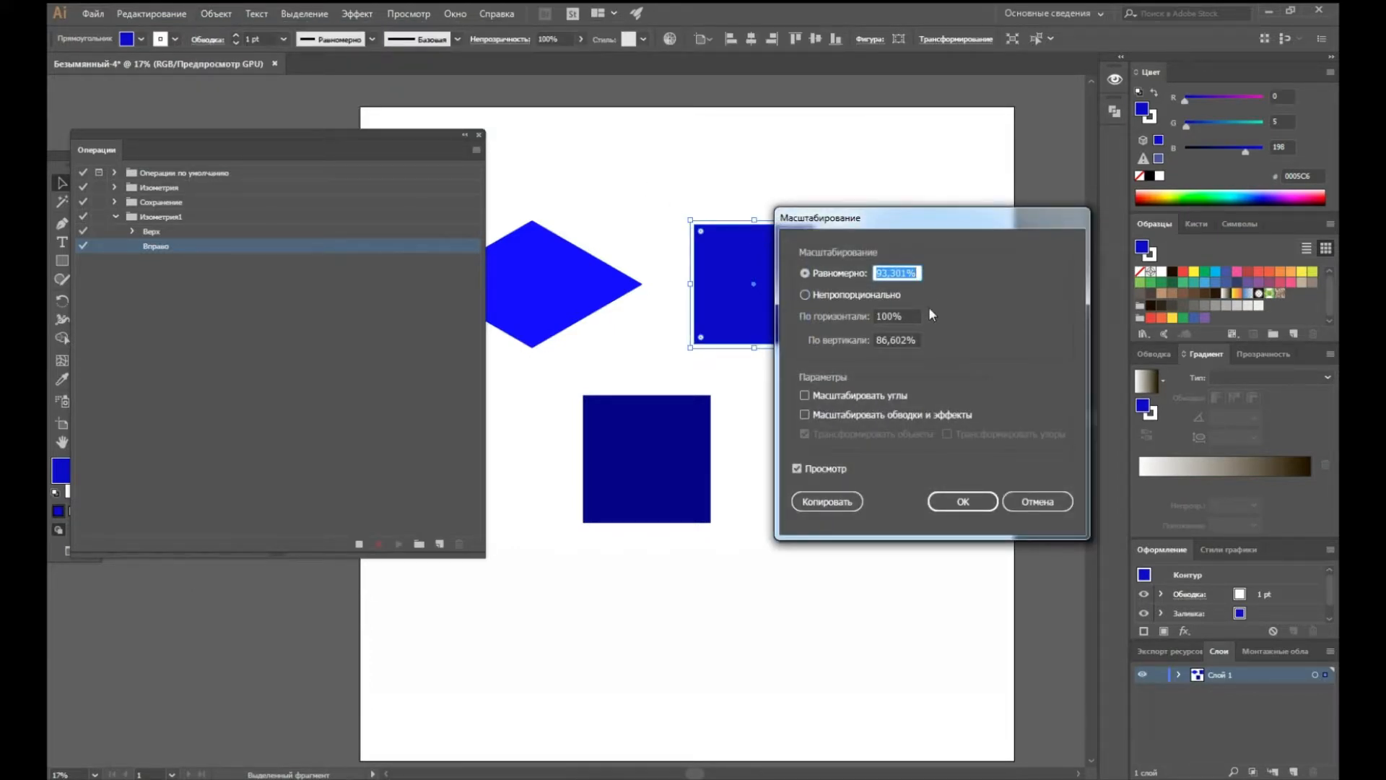
{"action": "type", "text": "100"}
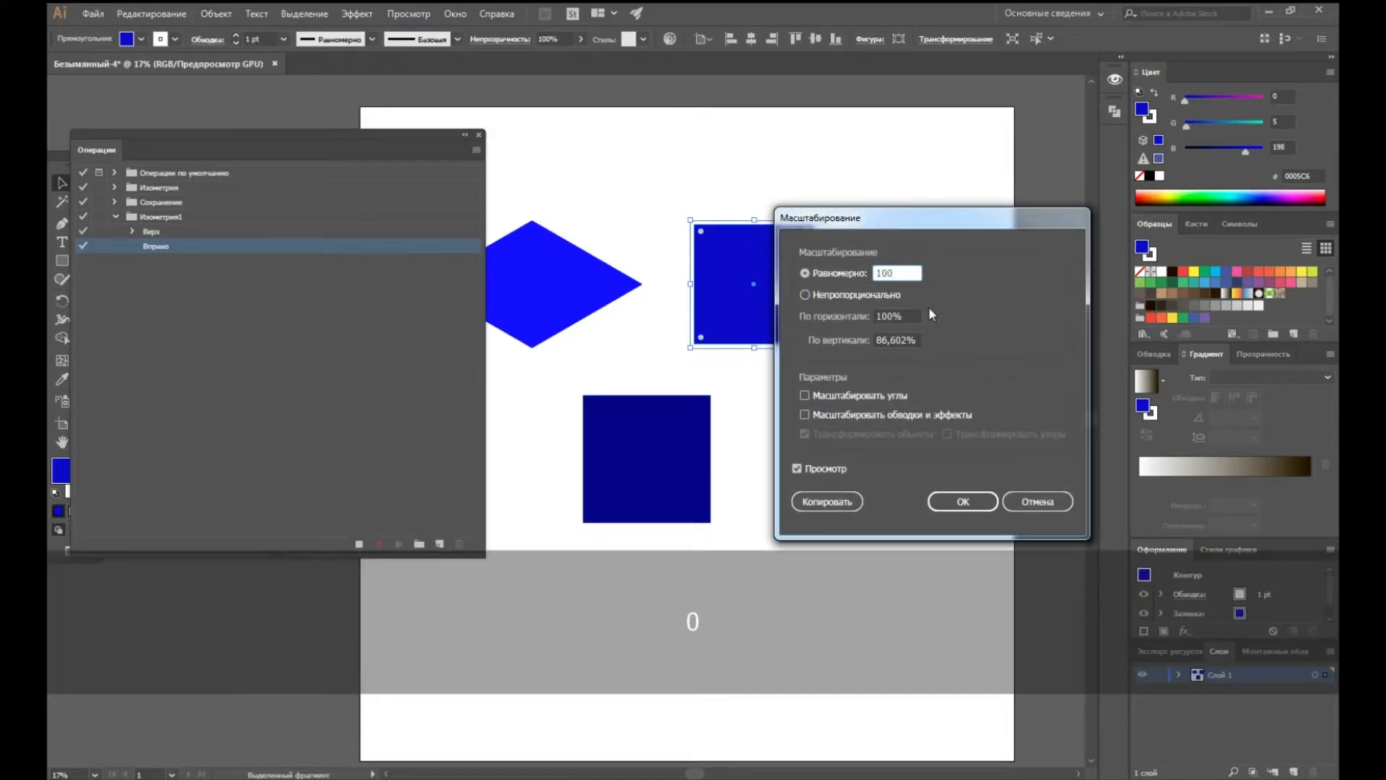
{"action": "left_click", "coordinate": [911, 340]}
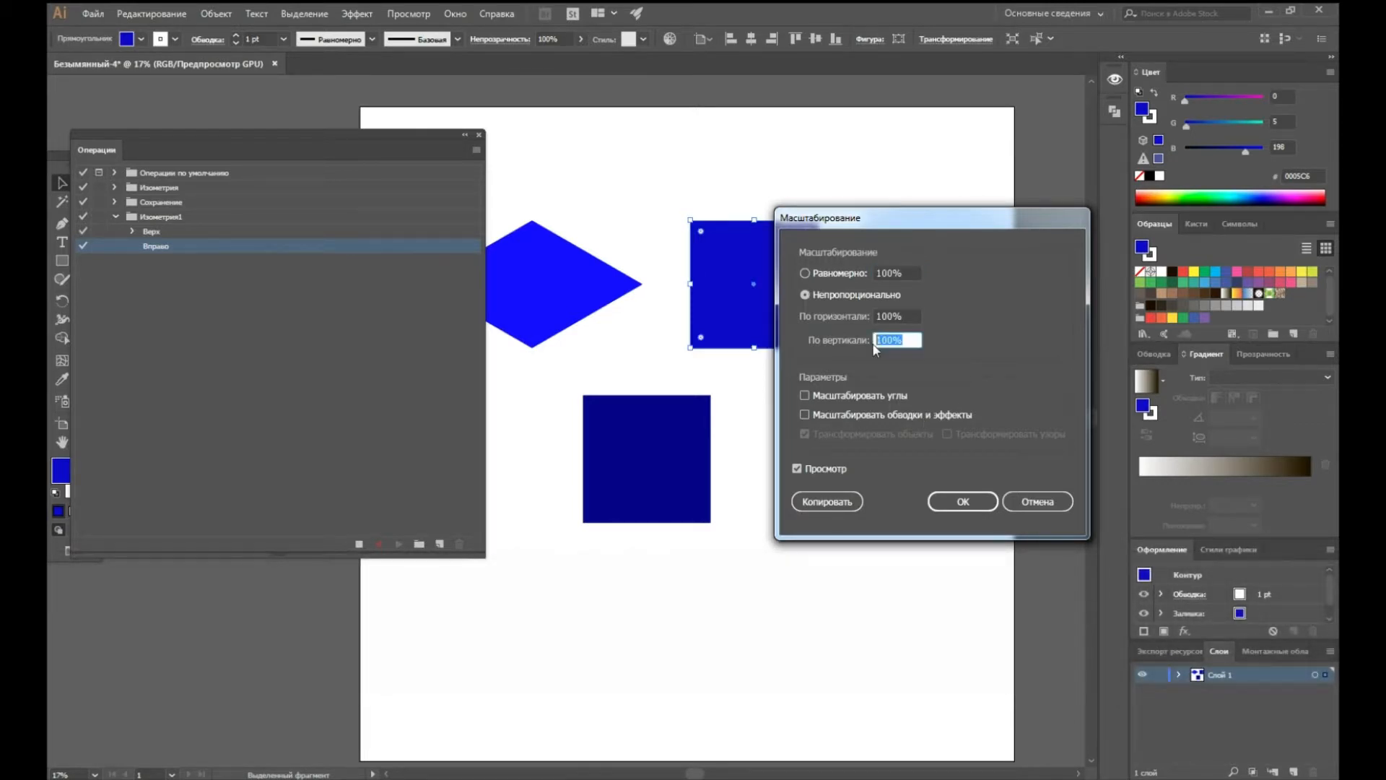
{"action": "type", "text": "86,602"}
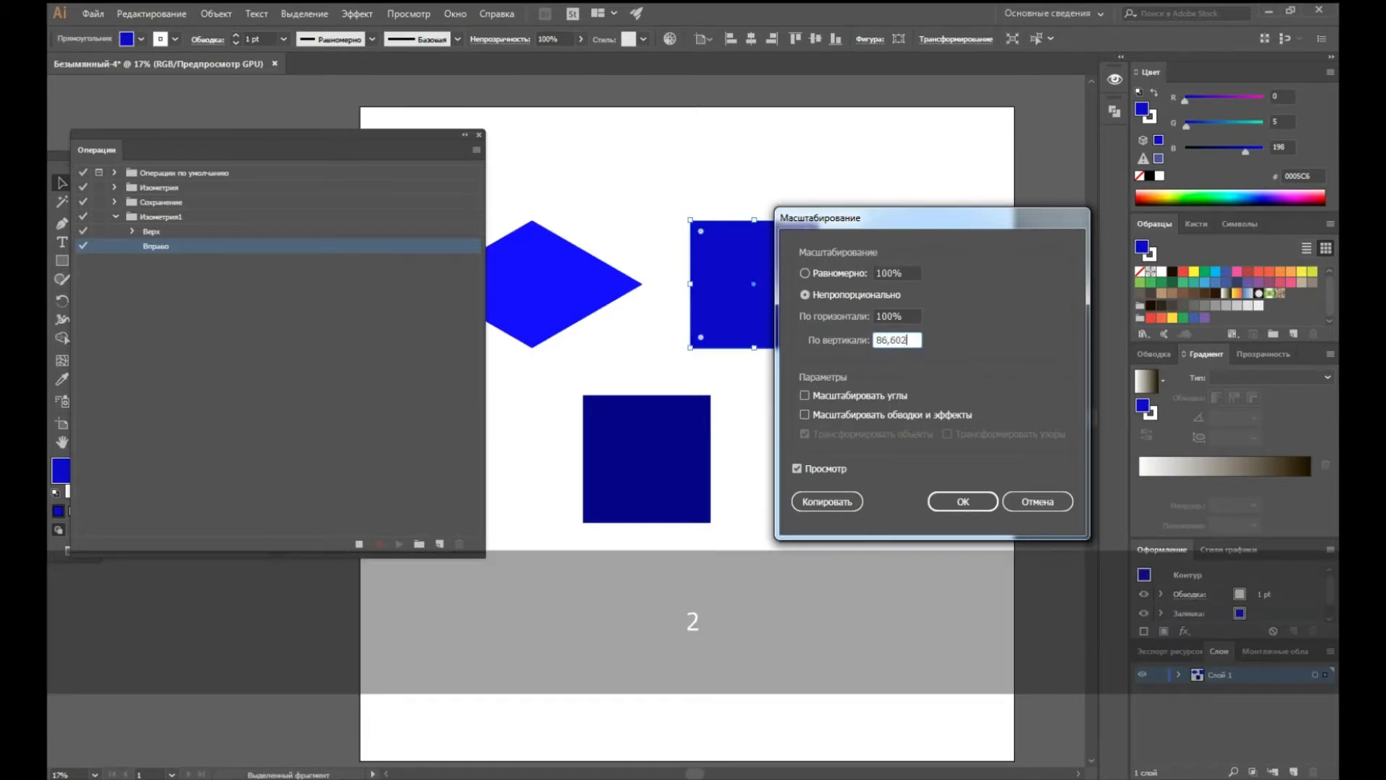
{"action": "left_click", "coordinate": [808, 467]}
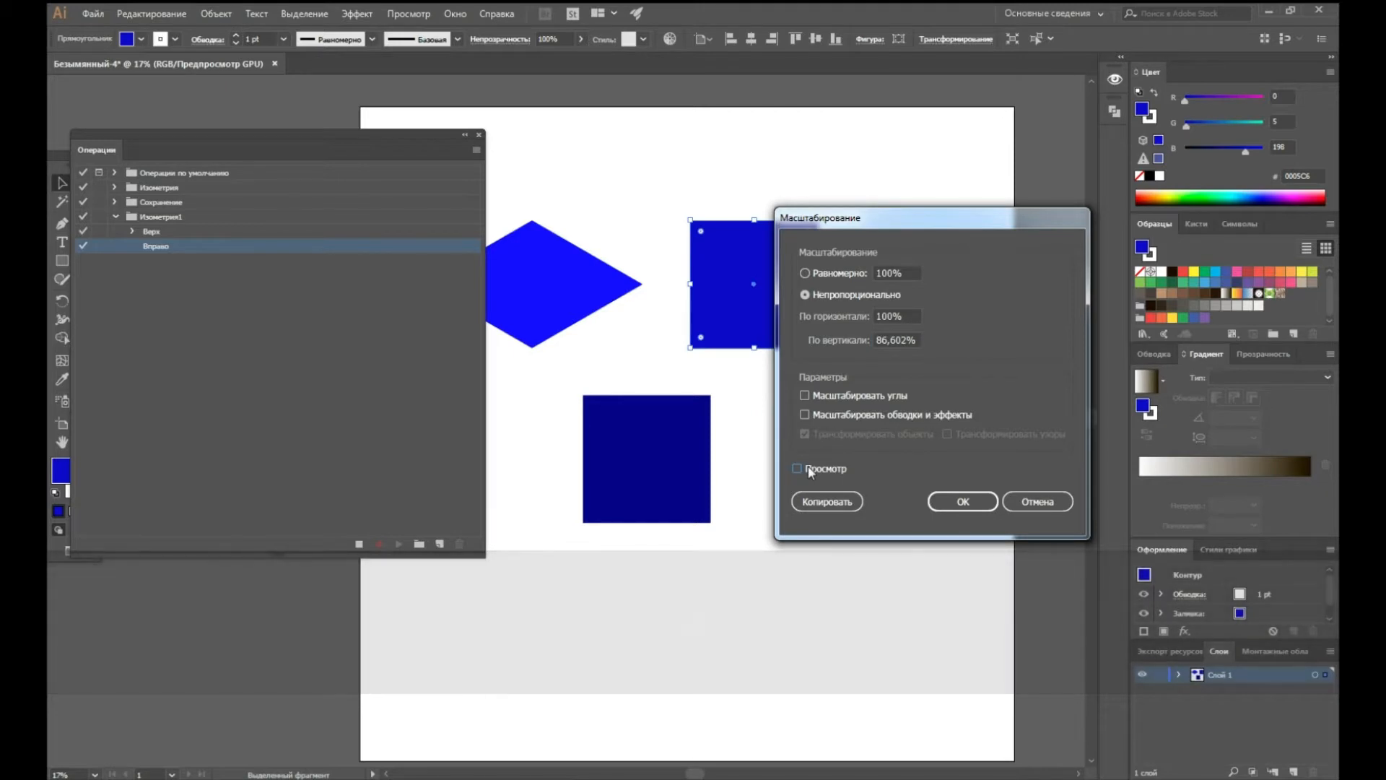
{"action": "left_click", "coordinate": [808, 468]}
{"action": "left_click", "coordinate": [971, 503]}
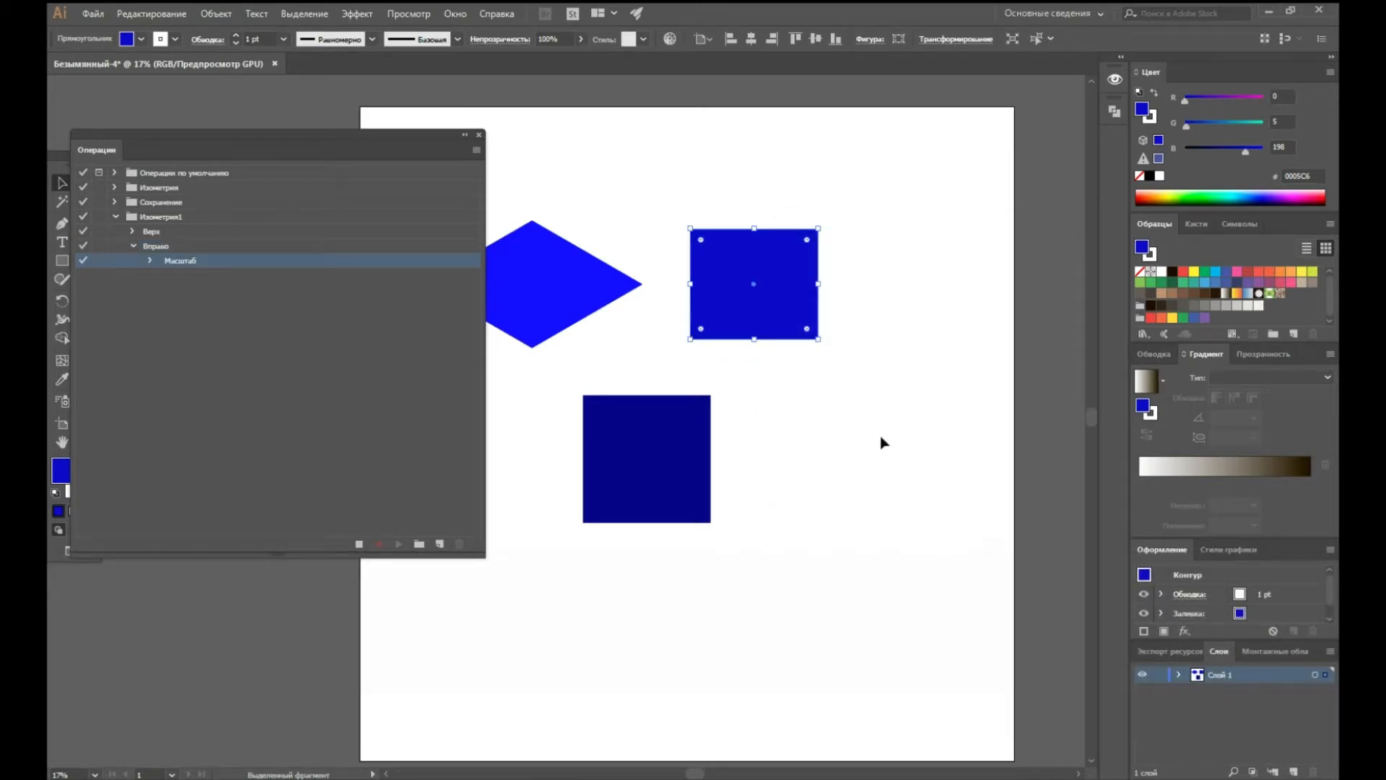
Shear the scaled upper-right shape by 30° and rotate it by 30°.
{"action": "left_click", "coordinate": [961, 40]}
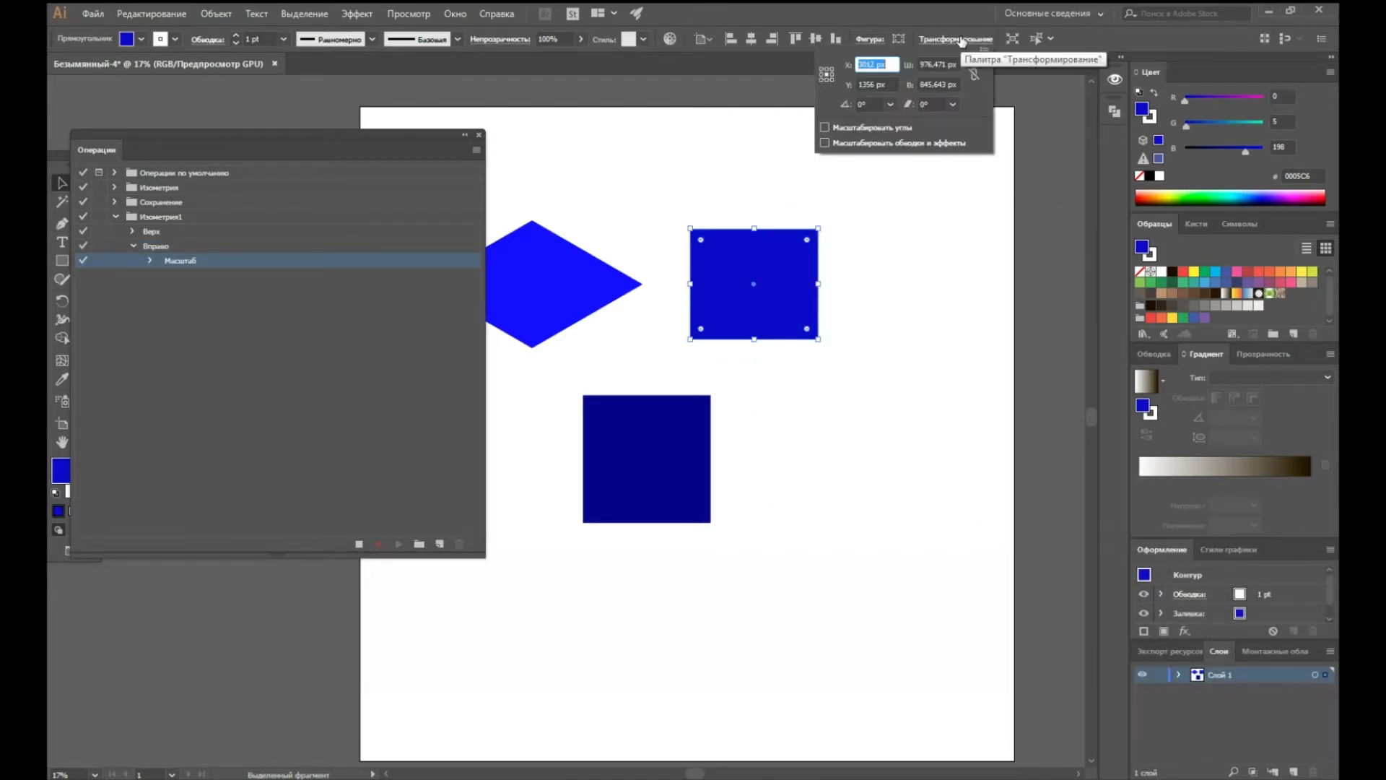
{"action": "left_click", "coordinate": [952, 106]}
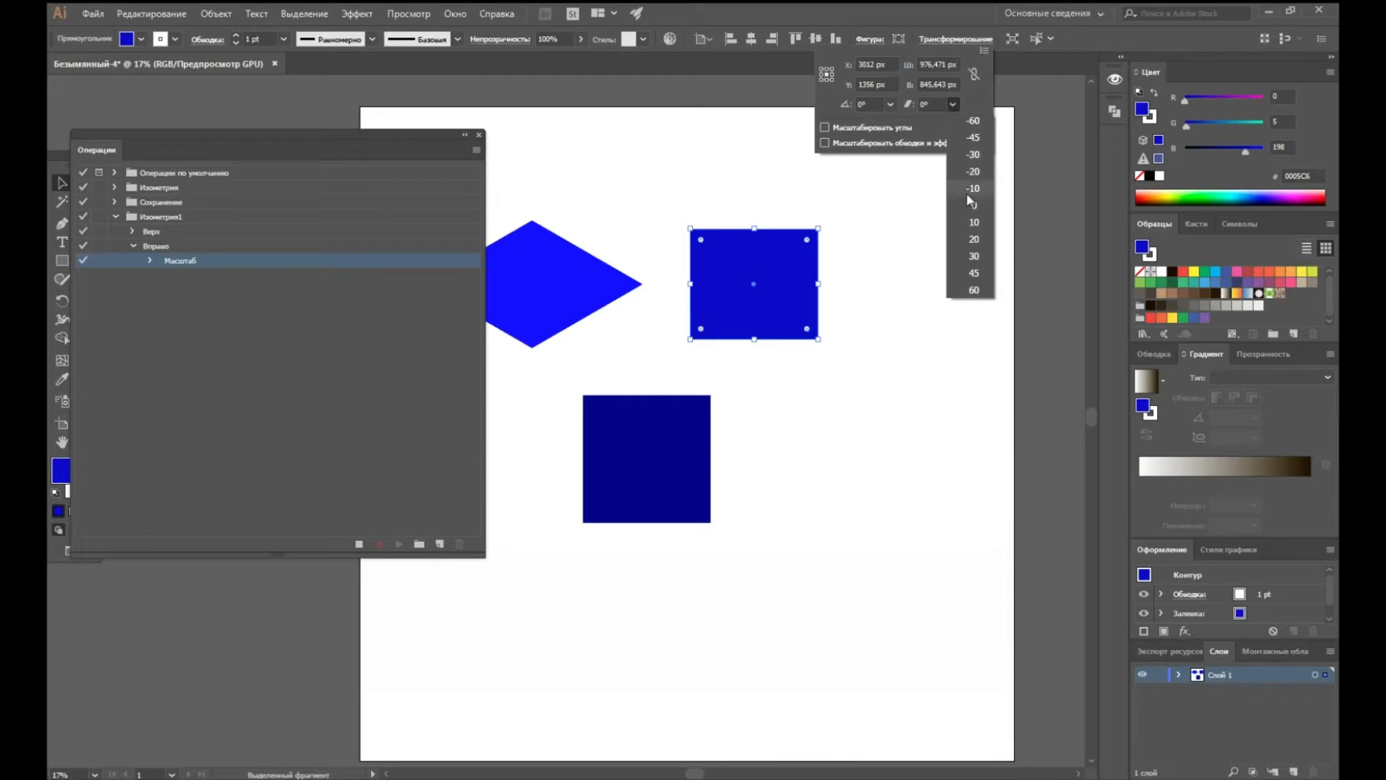
{"action": "left_click", "coordinate": [968, 239]}
{"action": "left_click", "coordinate": [891, 106]}
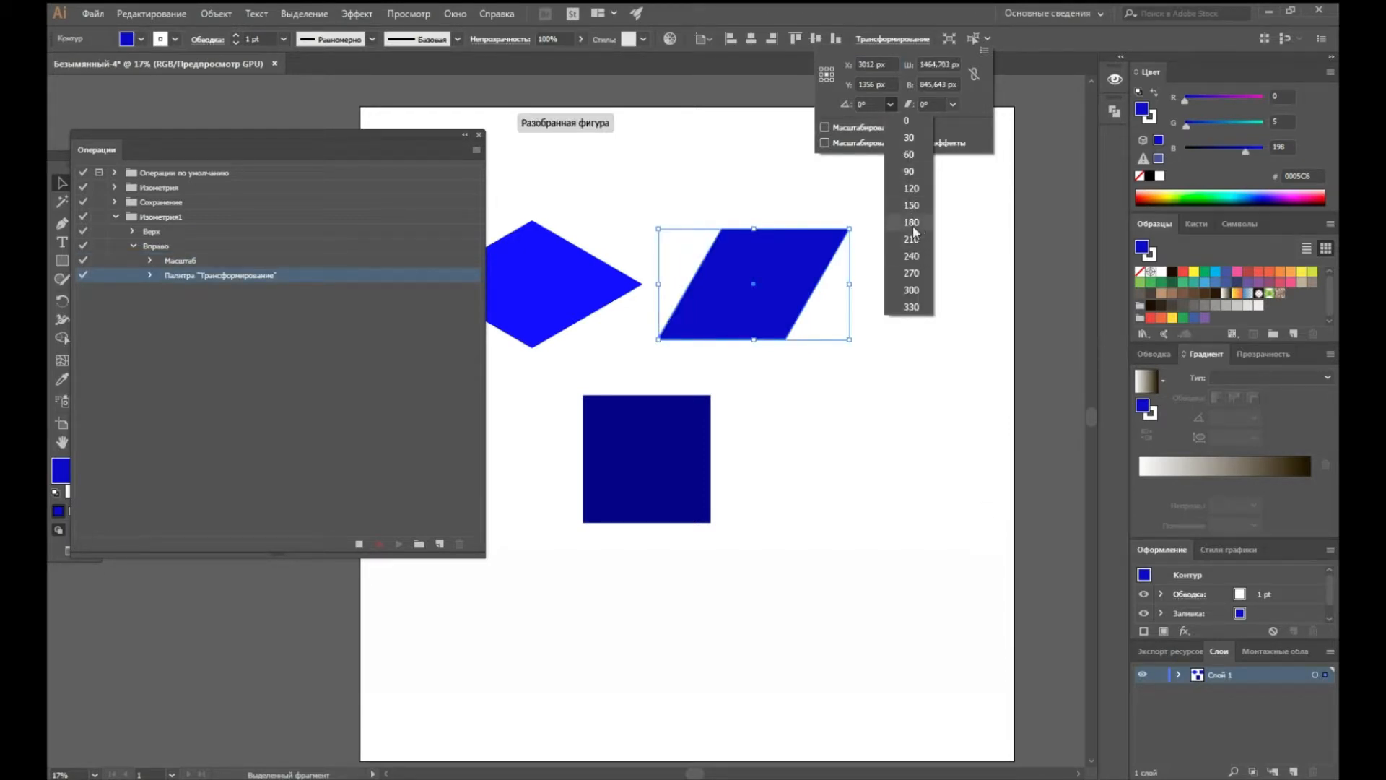
{"action": "left_click", "coordinate": [911, 137]}
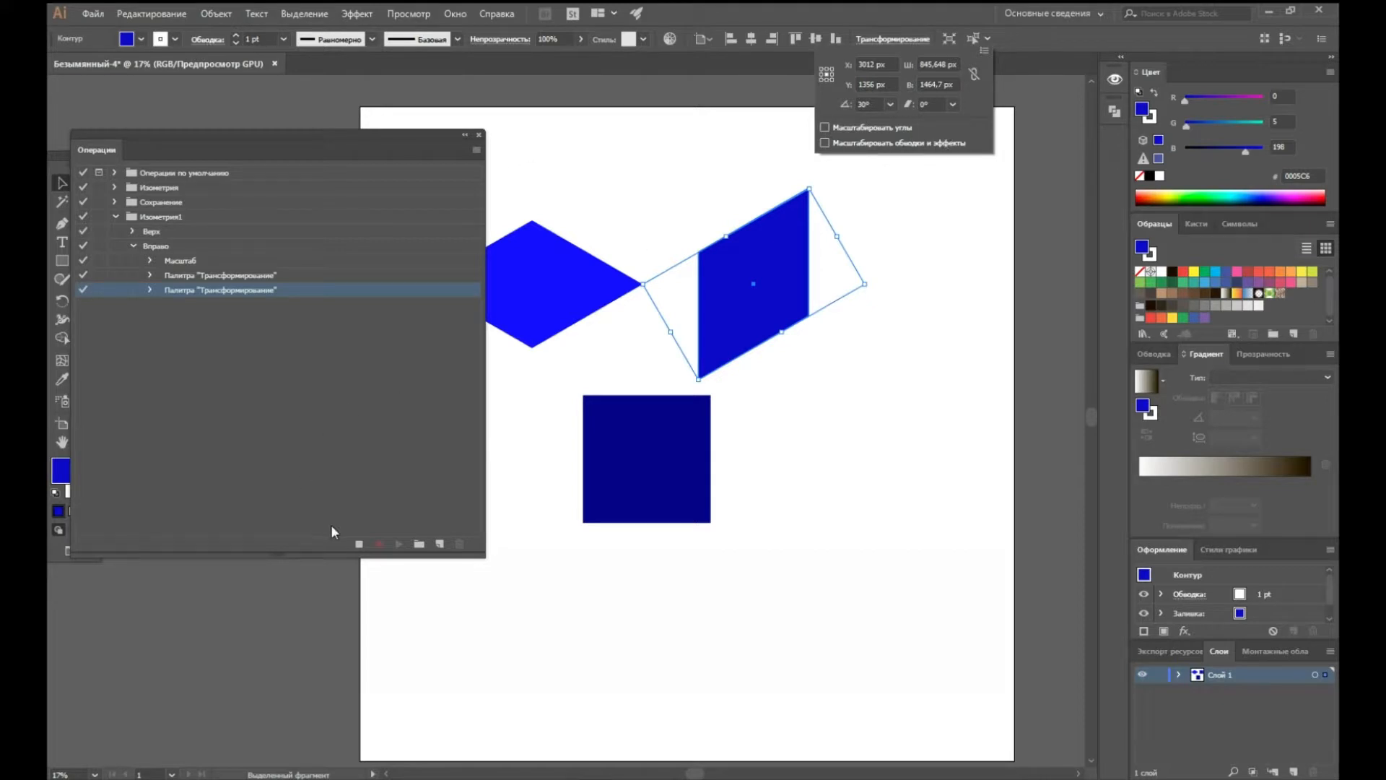
Stop recording the Вправо action and undo the transformations made to the upper-right shape.
{"action": "left_click", "coordinate": [359, 543]}
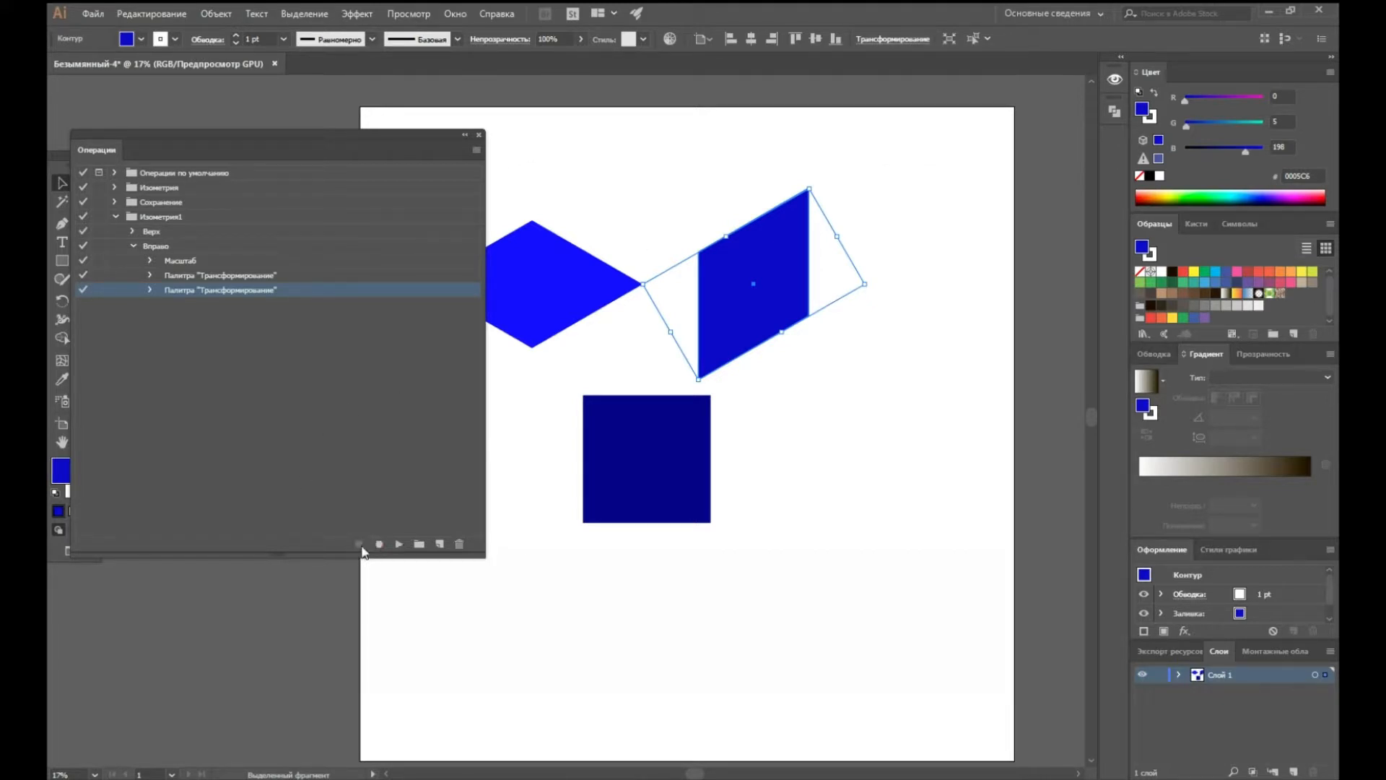
{"action": "left_click", "coordinate": [146, 246]}
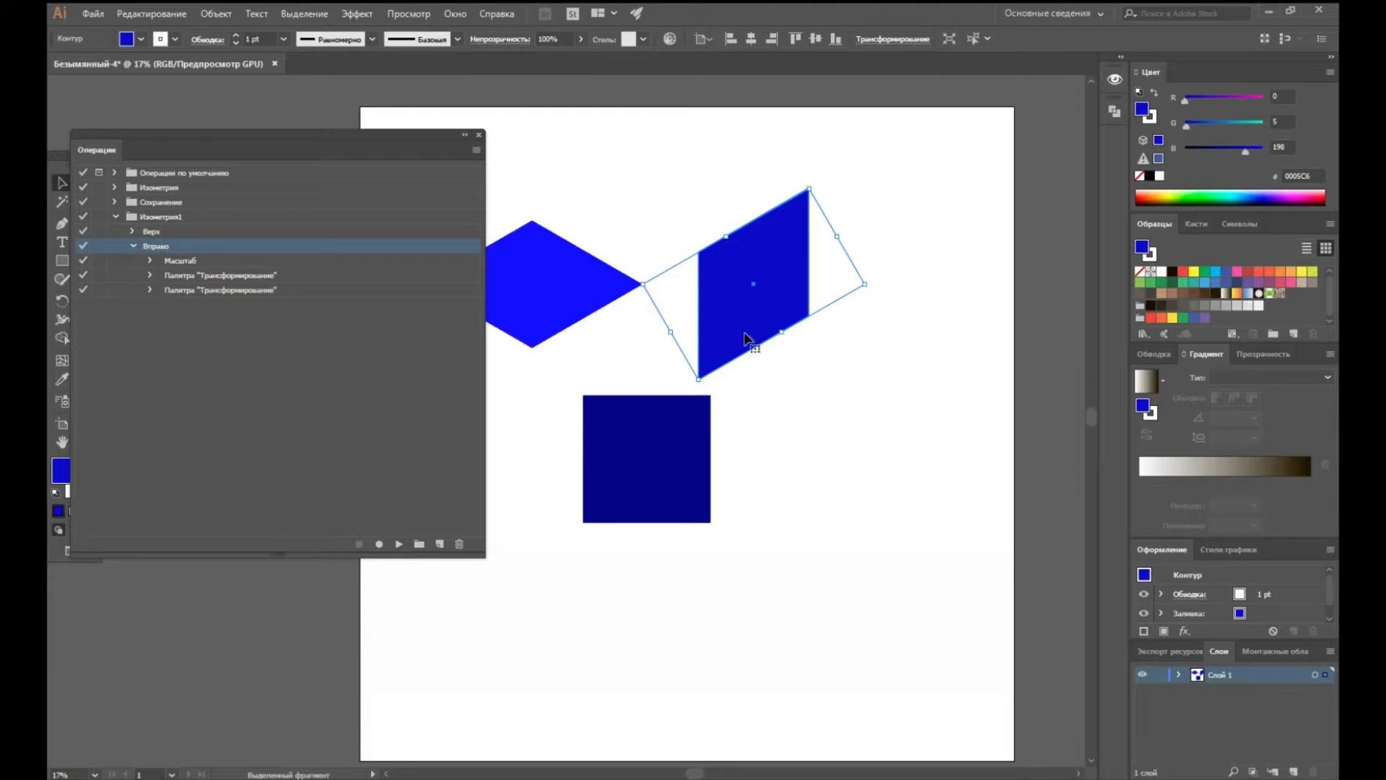
{"action": "key", "text": "ctrl+z"}
{"action": "key", "text": "ctrl+z"}
{"action": "key", "text": "ctrl+z"}
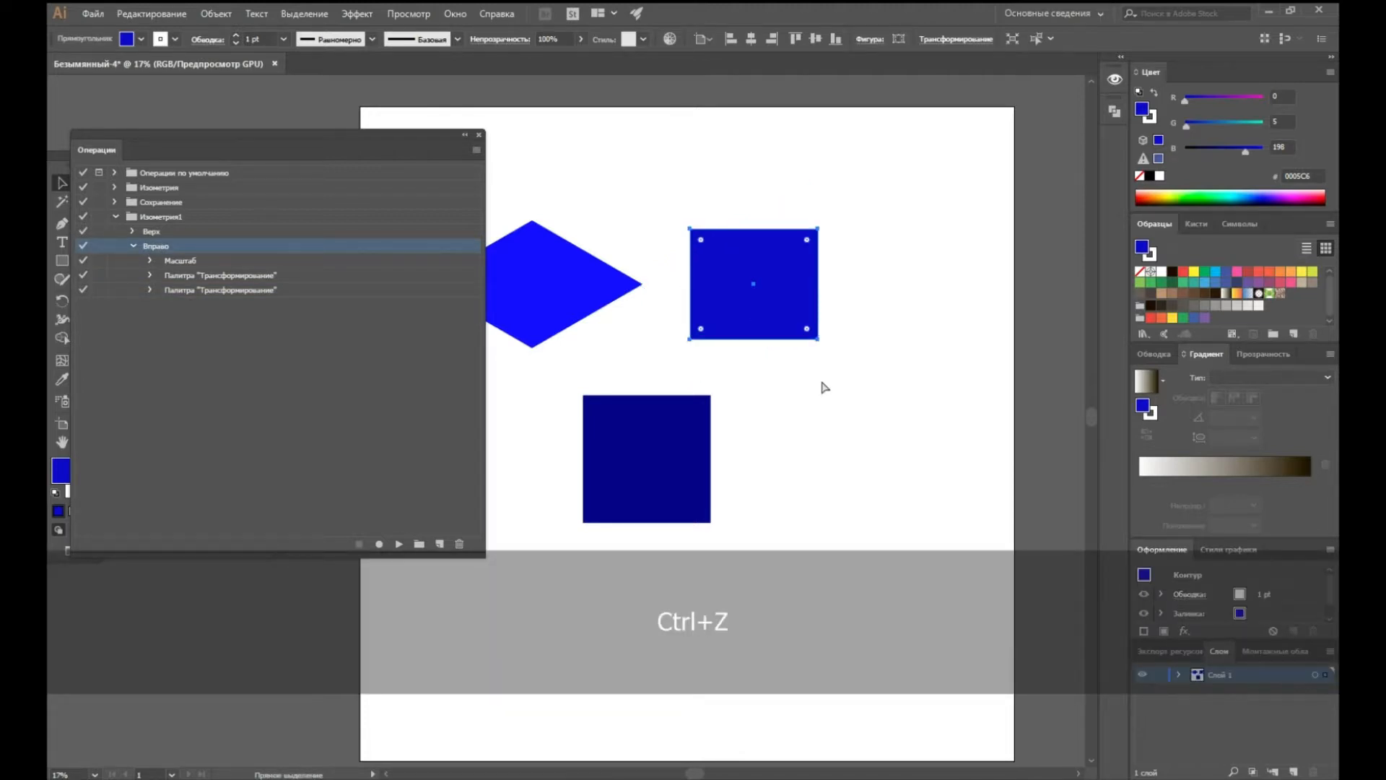
{"action": "key", "text": "ctrl+z"}
{"action": "left_click", "coordinate": [850, 424]}
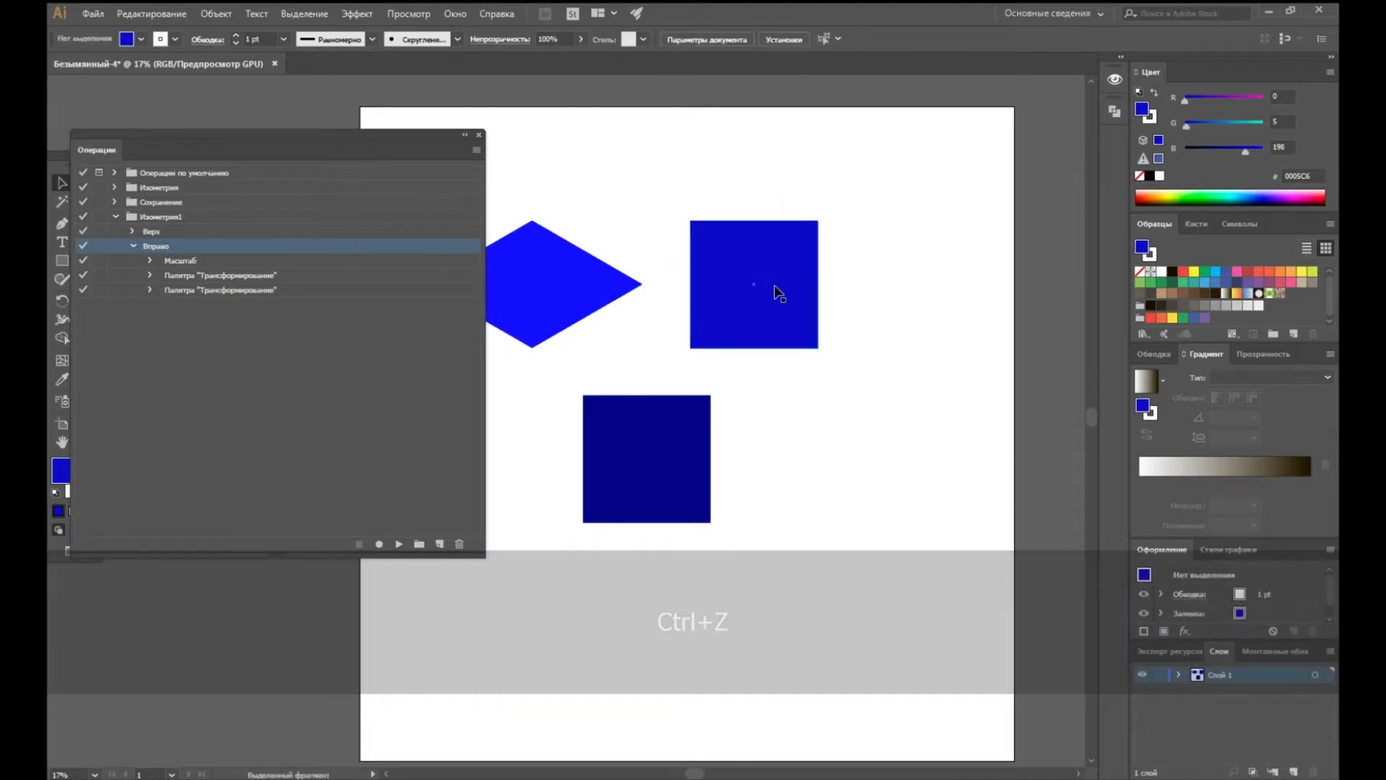
Play the Вправо action on the upper-right square, close the transform palette it opens and collapse the action.
{"action": "left_click", "coordinate": [775, 286]}
{"action": "left_click", "coordinate": [132, 247]}
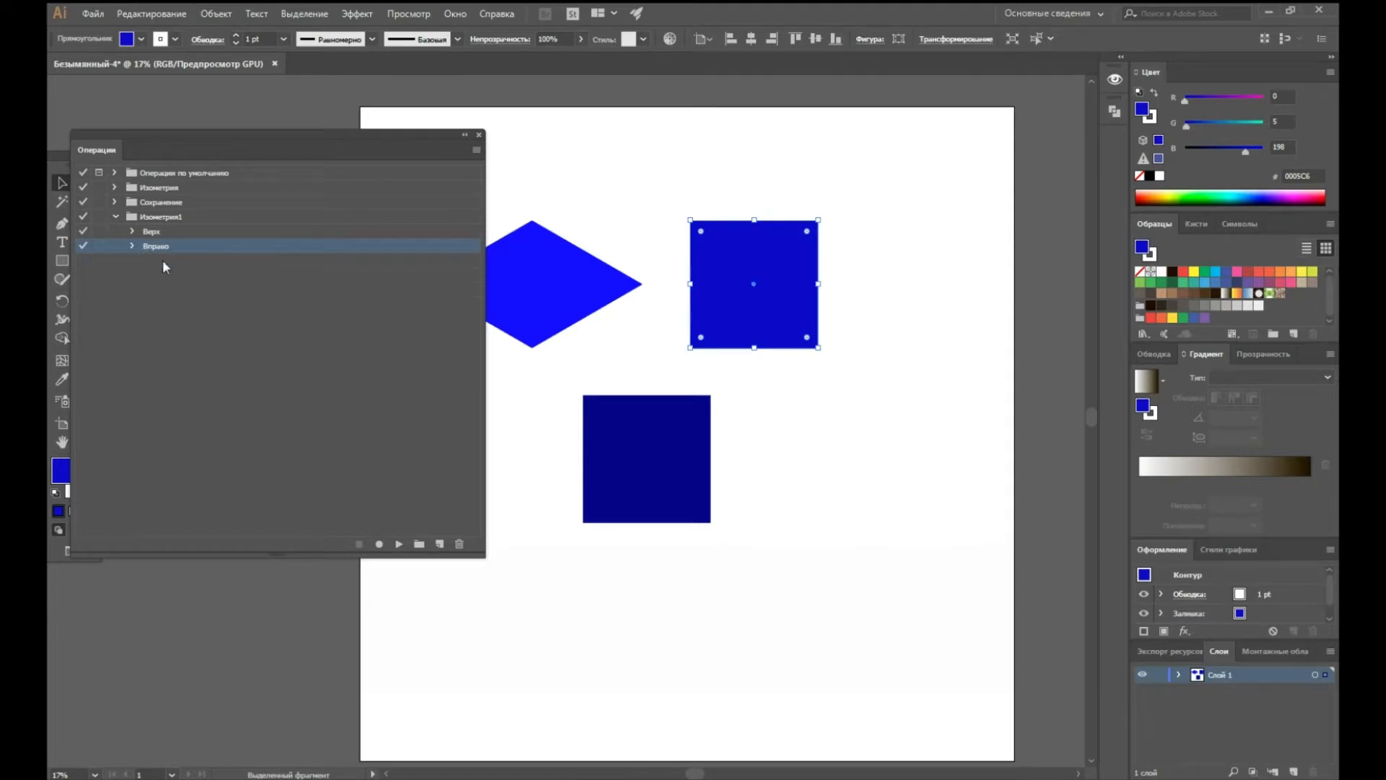
{"action": "left_click", "coordinate": [398, 544]}
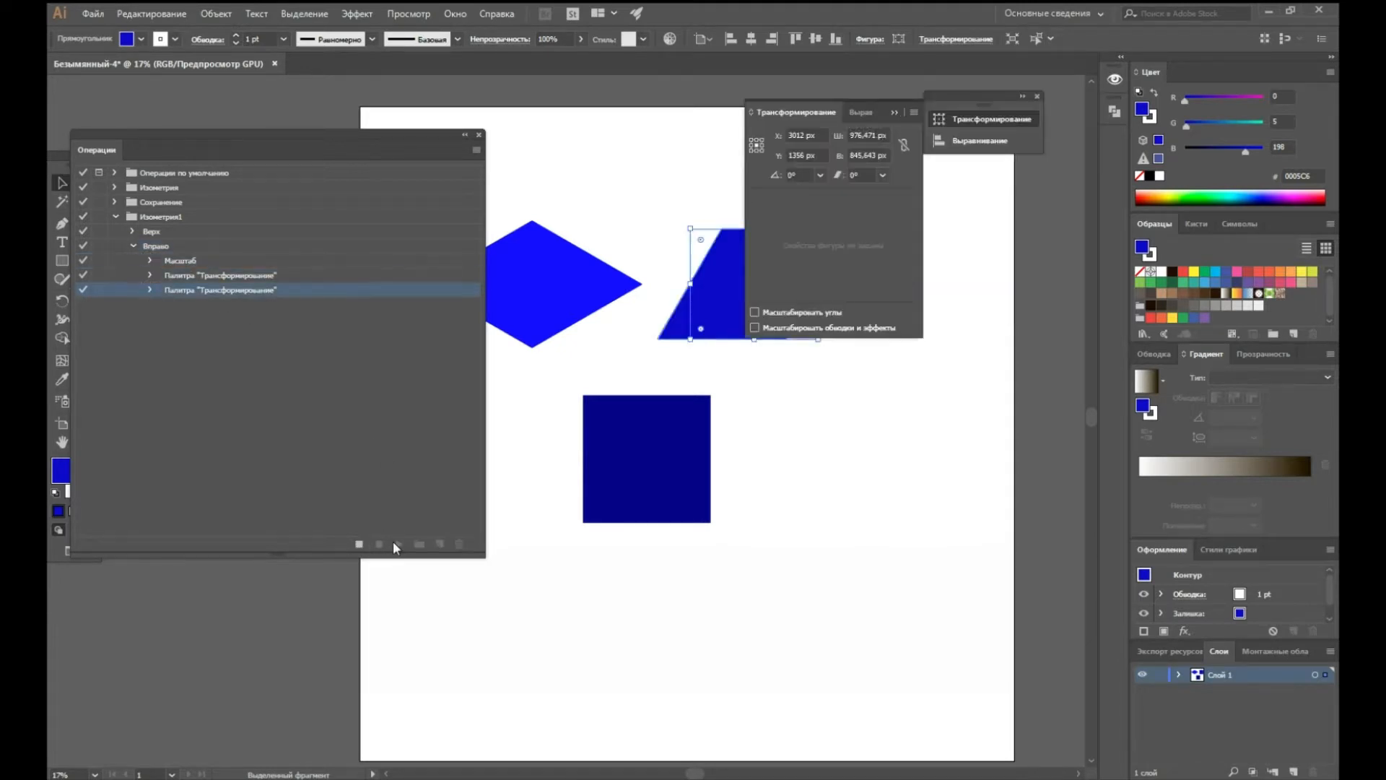
{"action": "left_click", "coordinate": [1036, 96]}
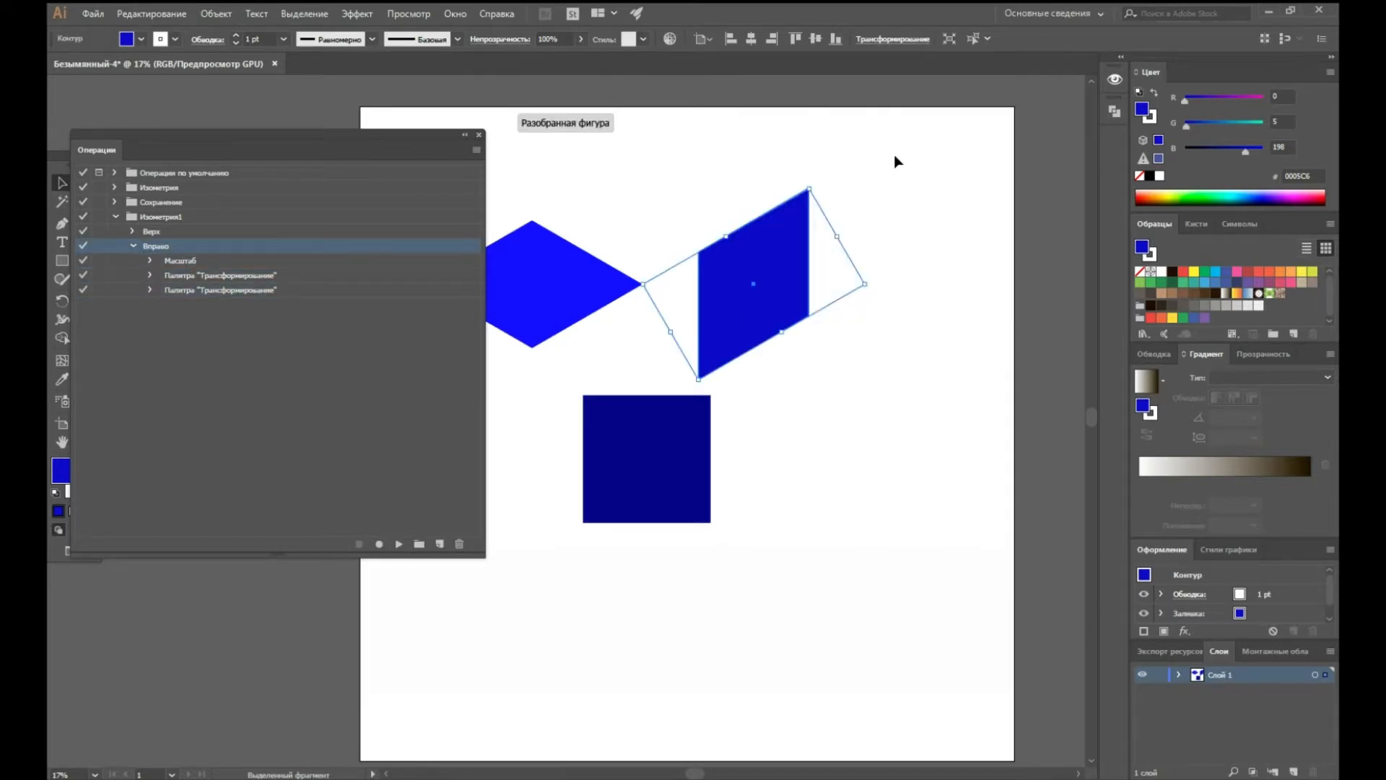
{"action": "left_click", "coordinate": [133, 246]}
Select the lower dark blue square, create an action named "Влево" in the Изометрия1 set and start recording it.
{"action": "left_click", "coordinate": [706, 504]}
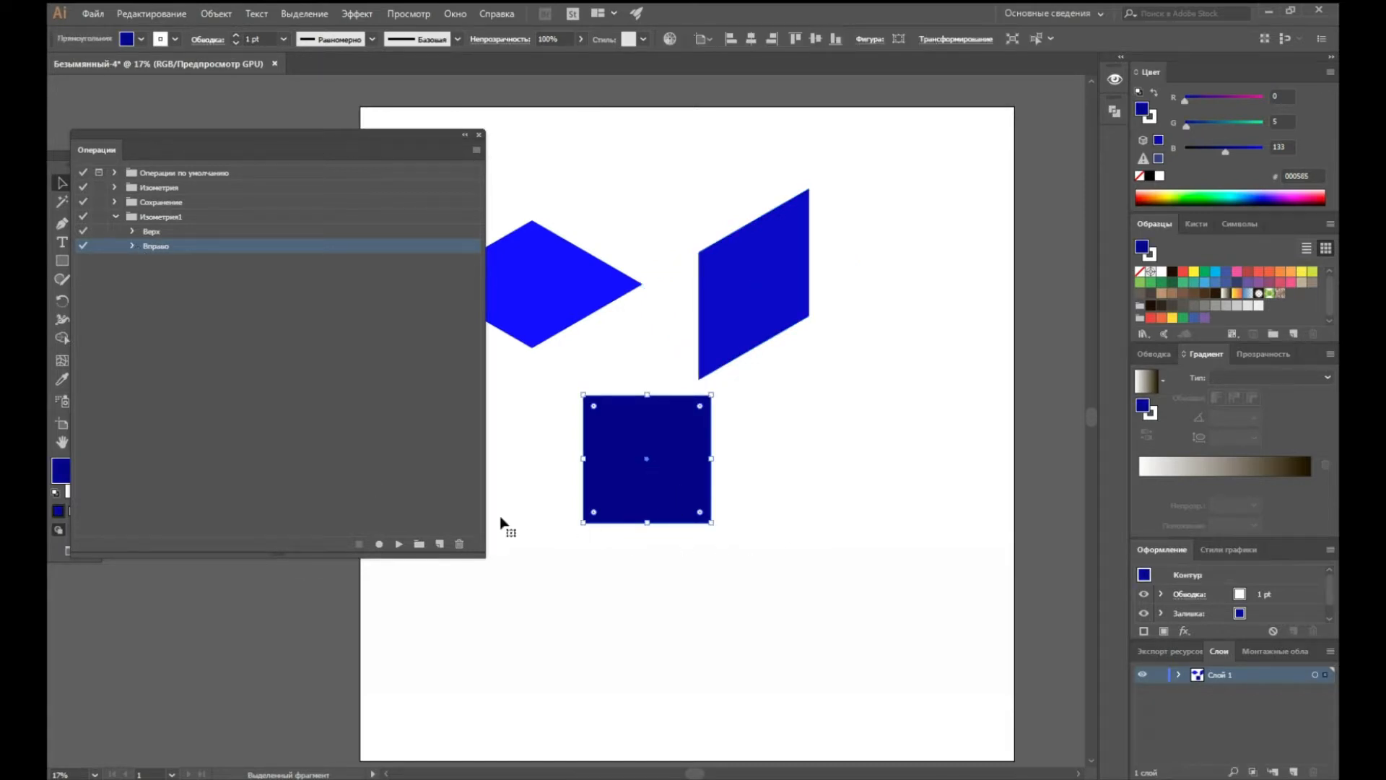
{"action": "left_click", "coordinate": [439, 544]}
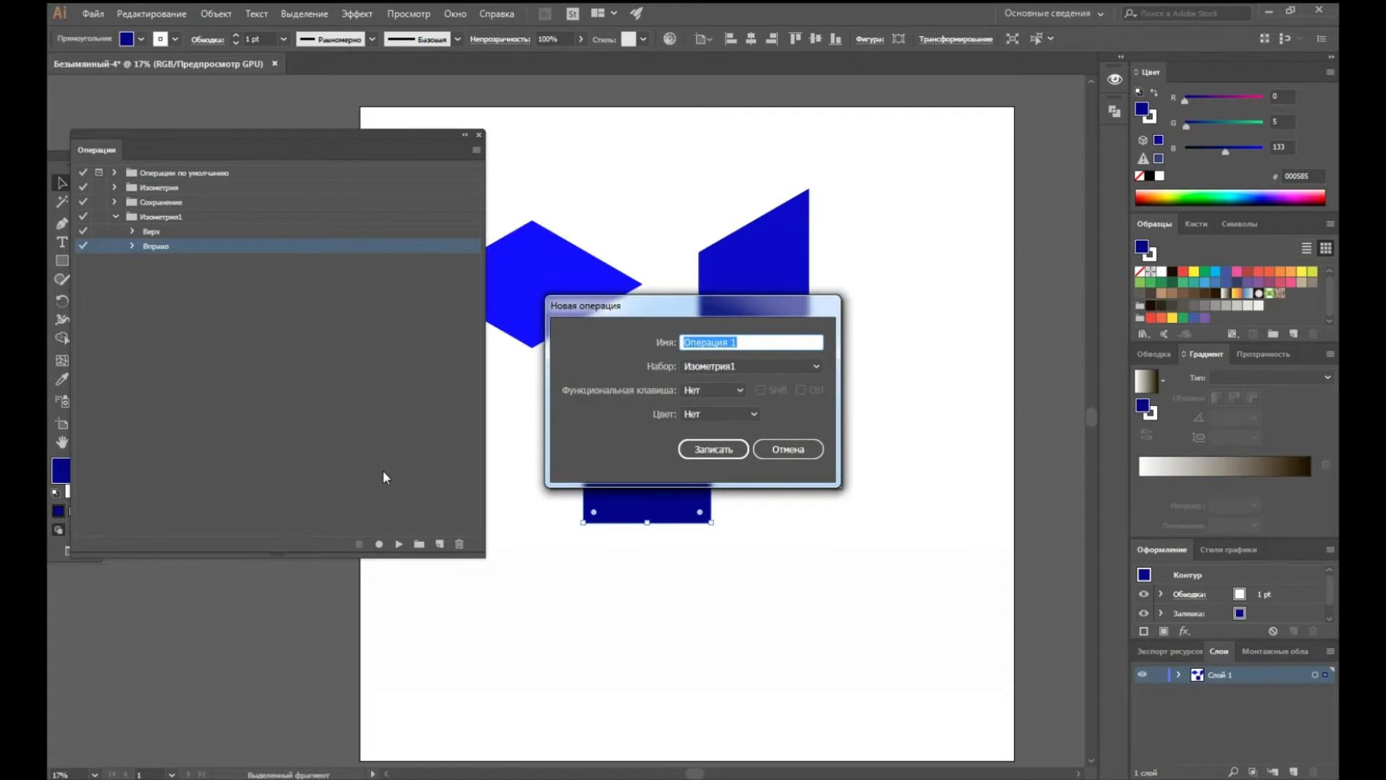
{"action": "type", "text": "Влево"}
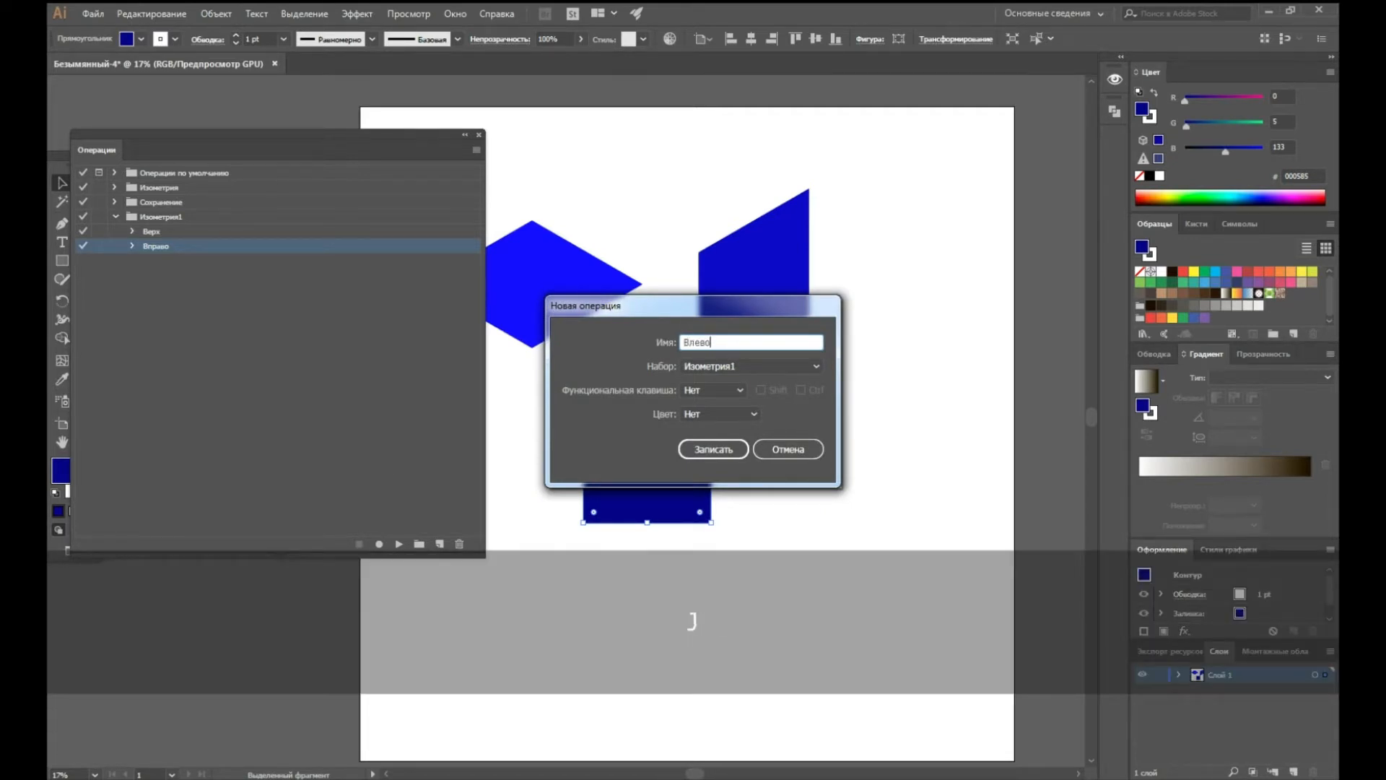
{"action": "left_click", "coordinate": [712, 449]}
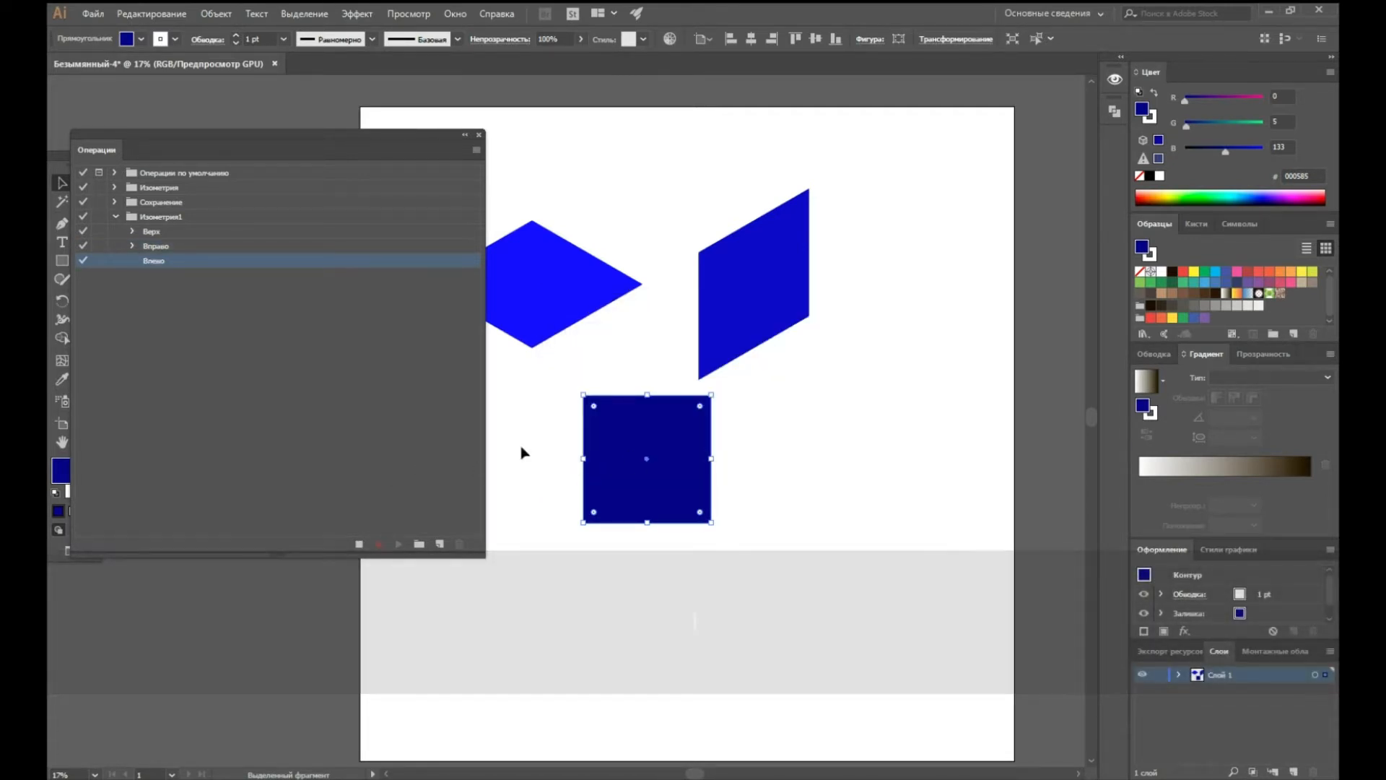
Scale the lower square non-uniformly to 100% horizontally and 86,602% vertically.
{"action": "left_click", "coordinate": [209, 14]}
{"action": "mouse_move", "coordinate": [356, 33]}
{"action": "left_click", "coordinate": [514, 107]}
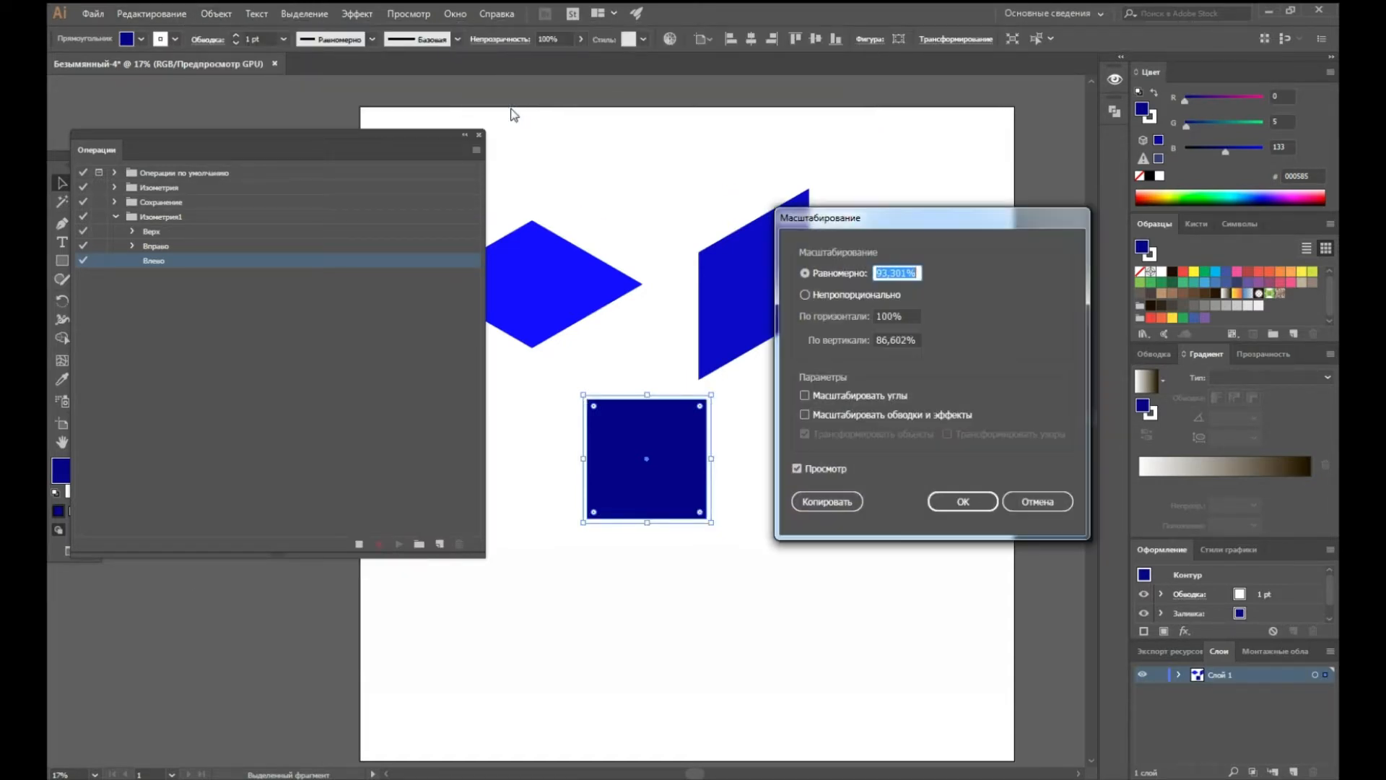
{"action": "type", "text": "100"}
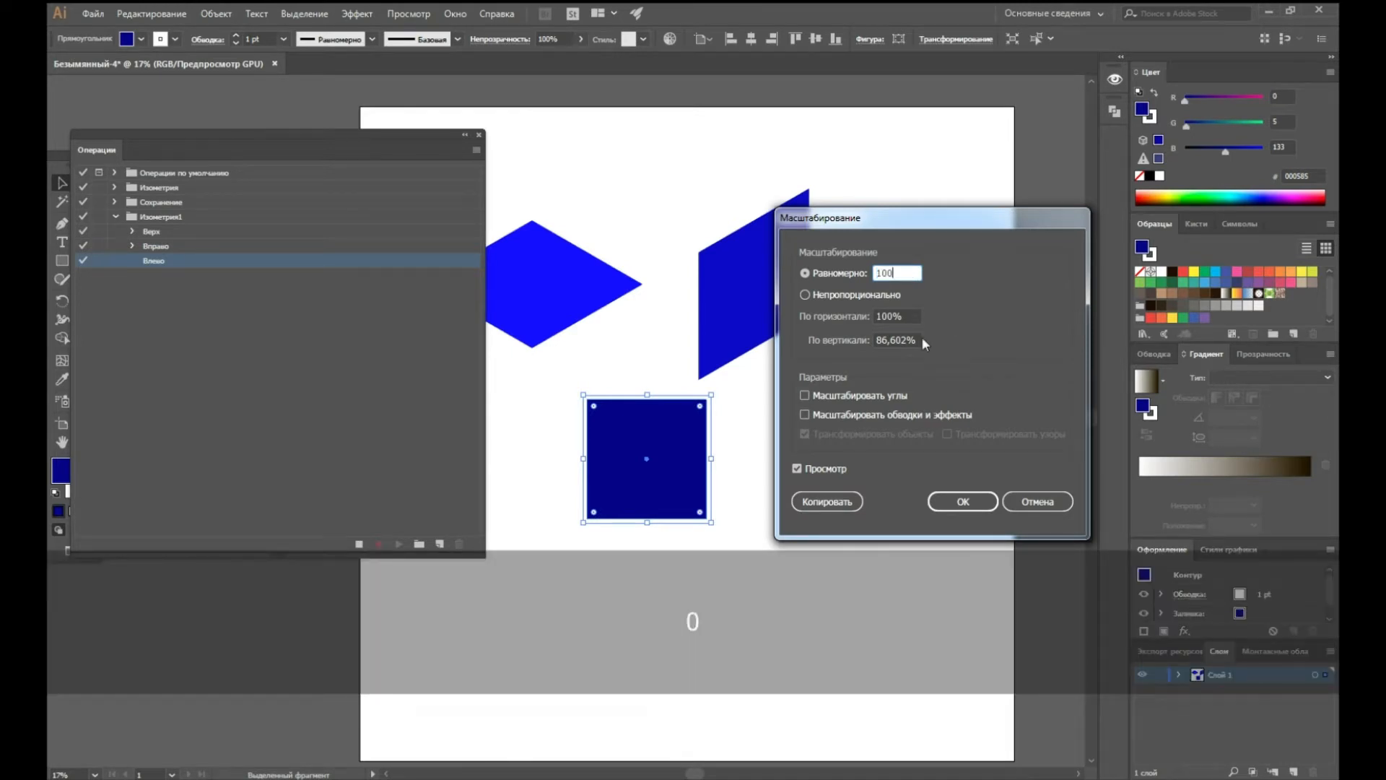
{"action": "left_click", "coordinate": [914, 340]}
{"action": "double_click", "coordinate": [914, 340]}
{"action": "type", "text": "86"}
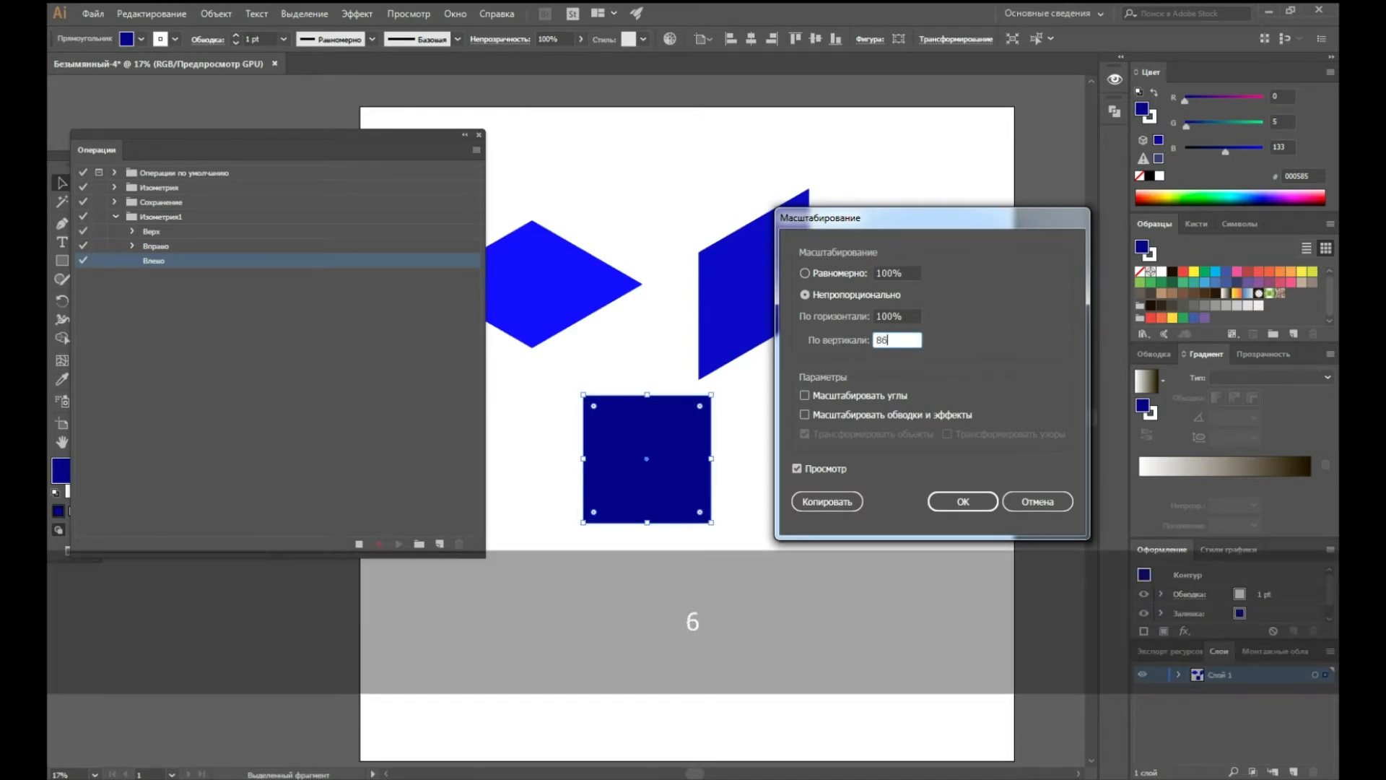
{"action": "type", "text": ",602"}
{"action": "left_click", "coordinate": [801, 468]}
{"action": "left_click", "coordinate": [801, 468]}
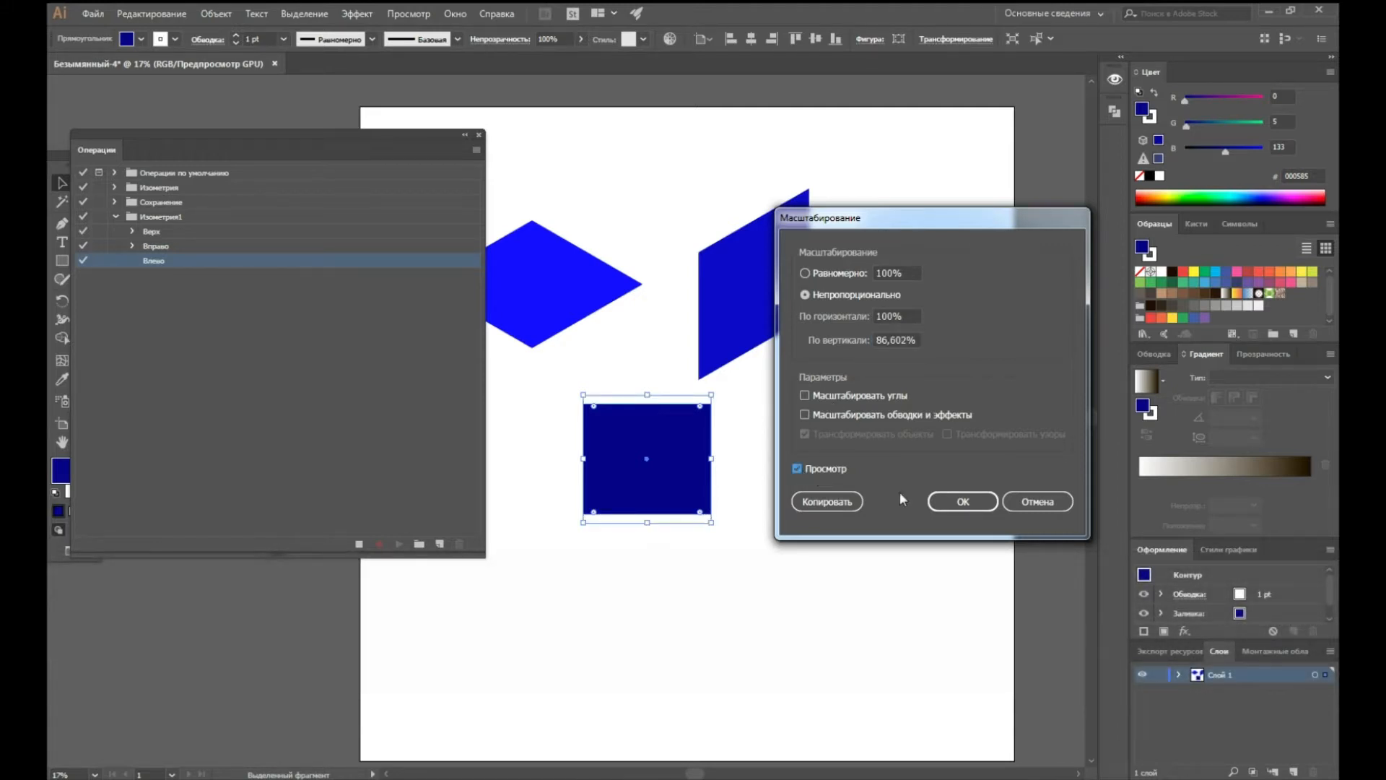
{"action": "left_click", "coordinate": [973, 506]}
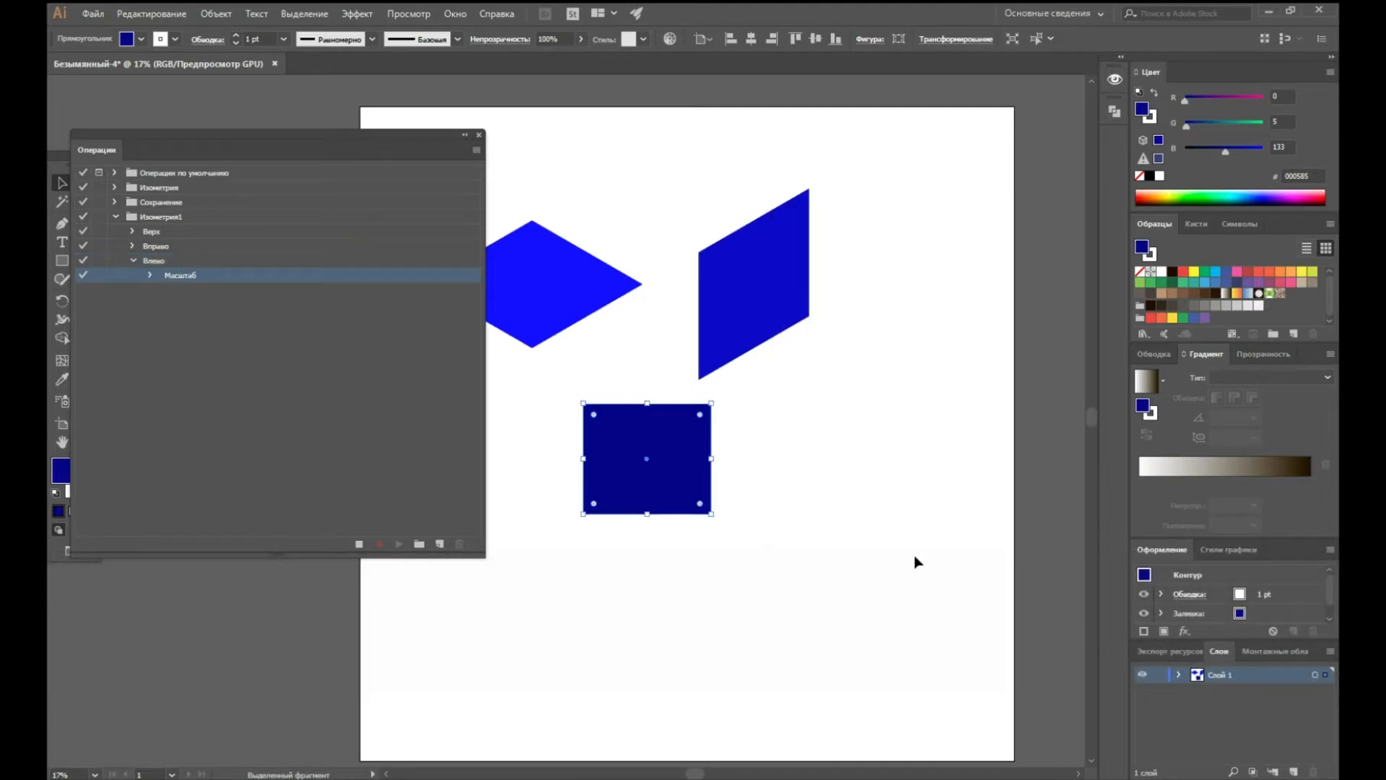
Shear the scaled lower shape by -30° and rotate it by 330°.
{"action": "left_click", "coordinate": [978, 42]}
{"action": "left_click", "coordinate": [955, 104]}
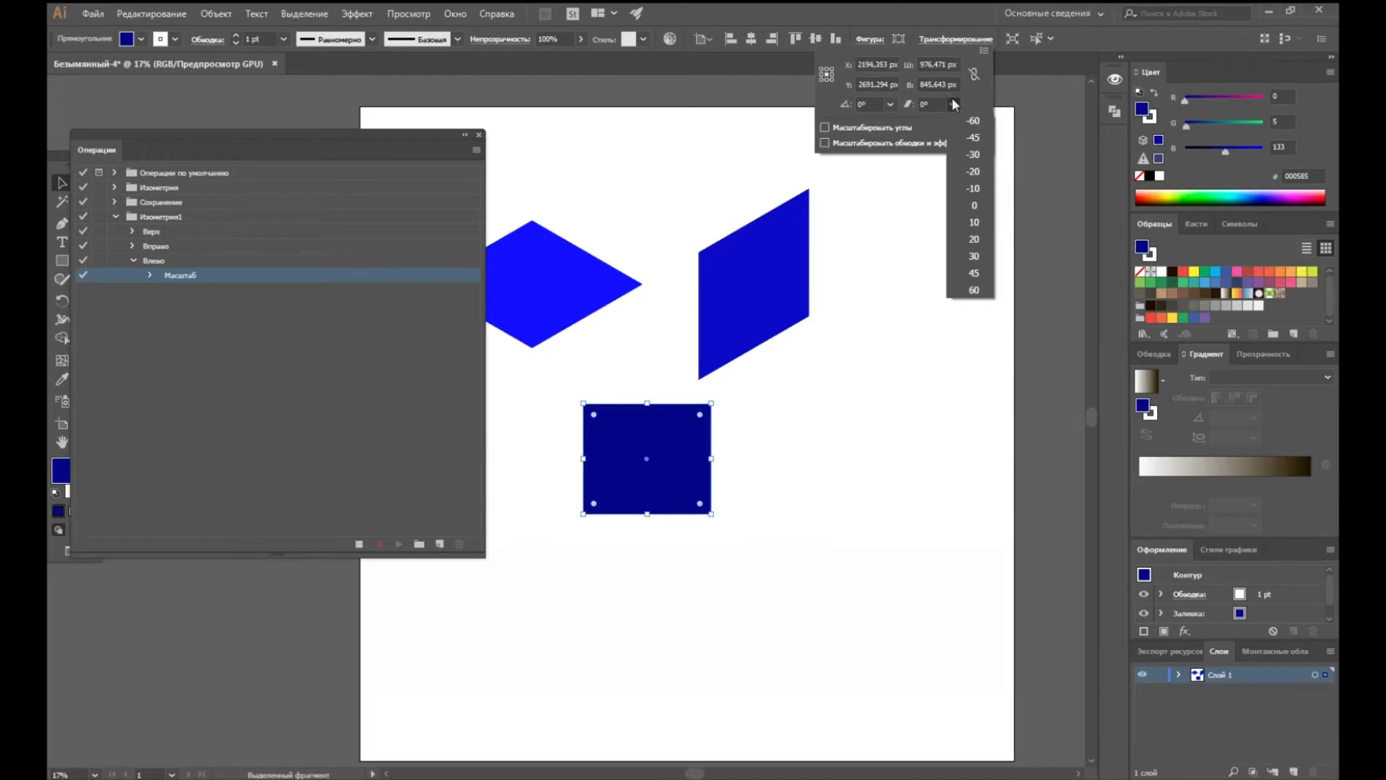
{"action": "left_click", "coordinate": [973, 154]}
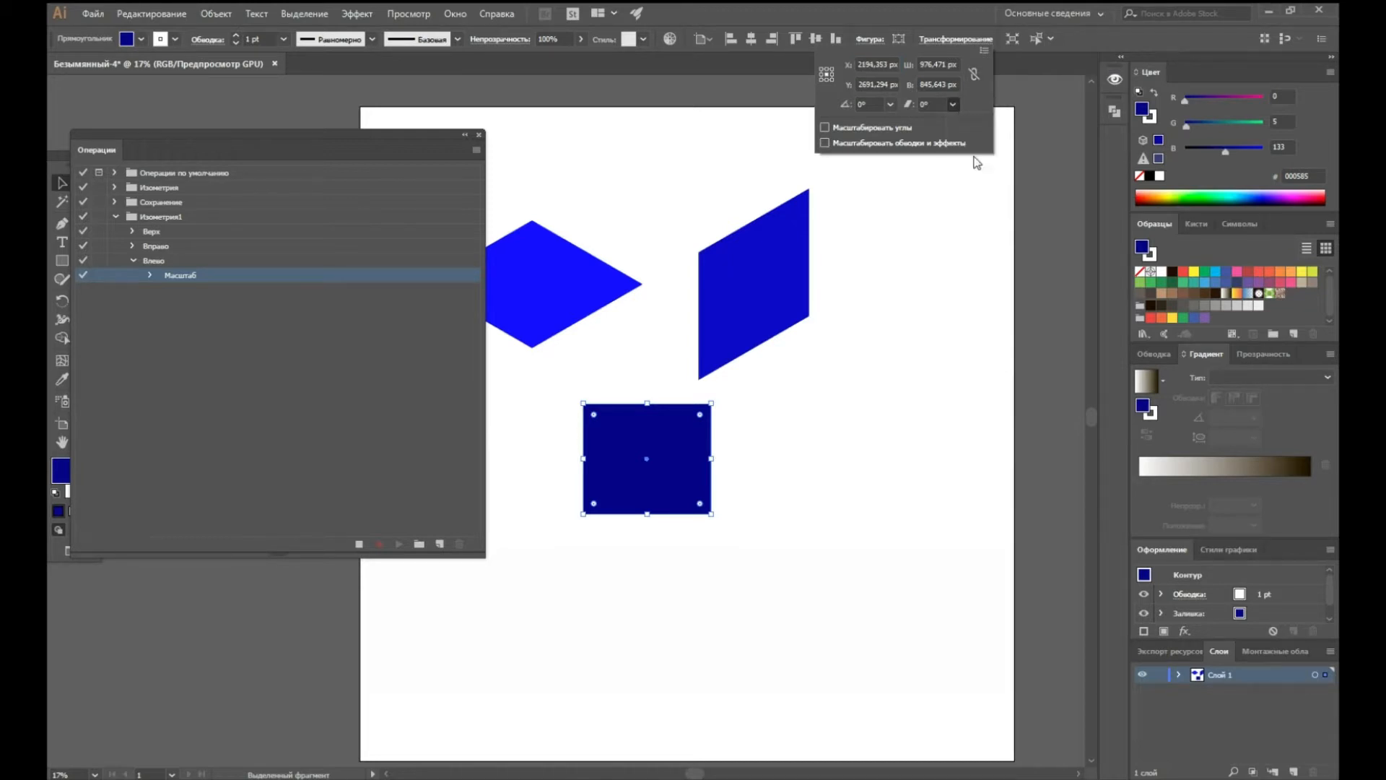
{"action": "left_click", "coordinate": [888, 104]}
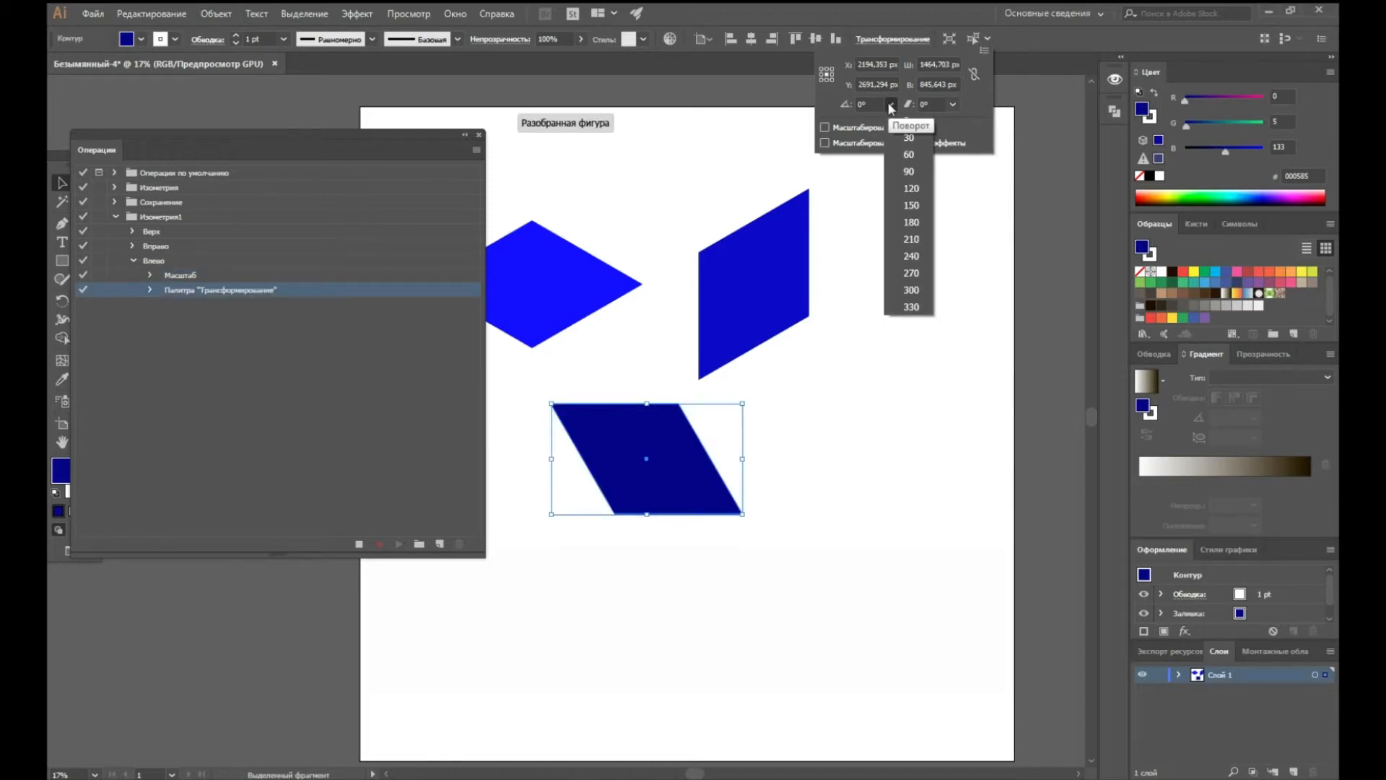
{"action": "left_click", "coordinate": [911, 307]}
Stop recording the Влево action, collapse it and undo the transformations made to the lower shape.
{"action": "left_click", "coordinate": [359, 543]}
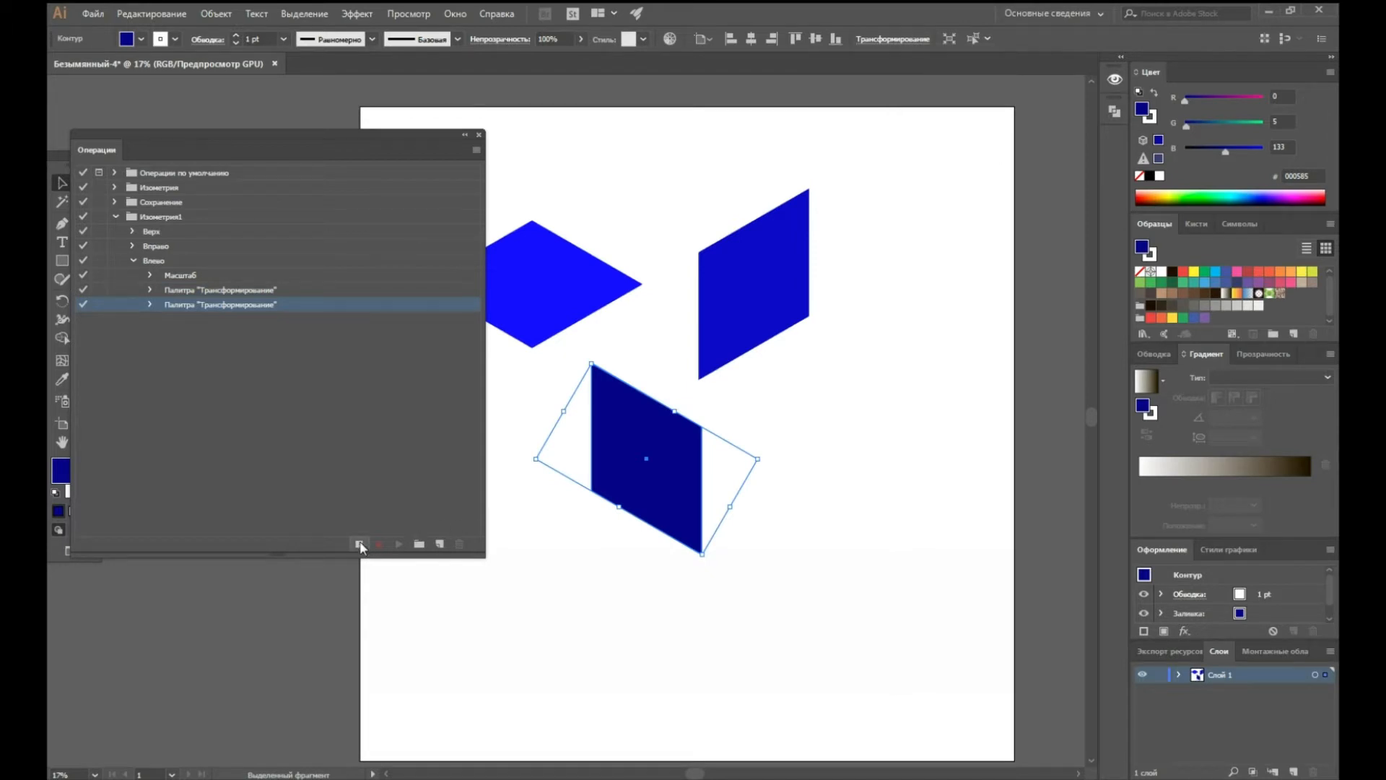
{"action": "left_click", "coordinate": [145, 265]}
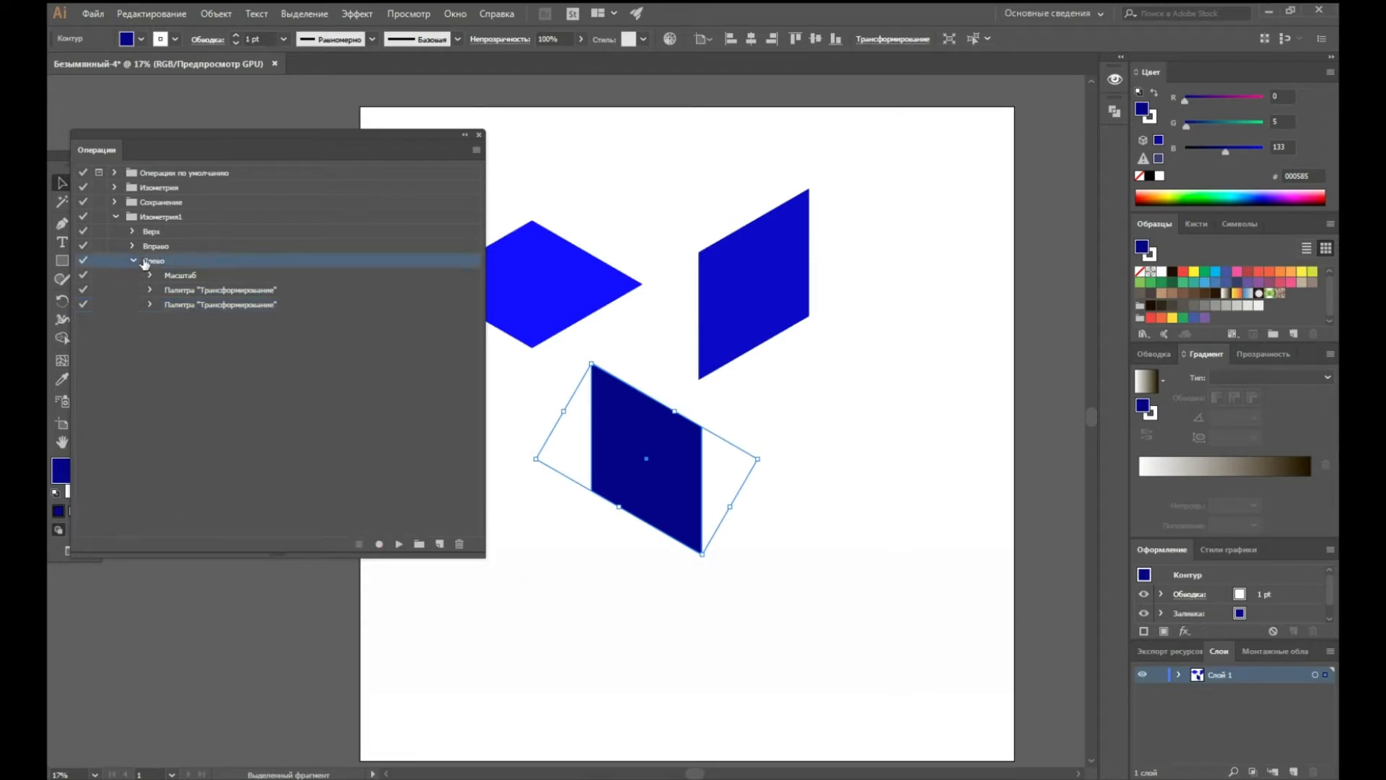
{"action": "left_click", "coordinate": [134, 262]}
{"action": "left_click", "coordinate": [771, 529]}
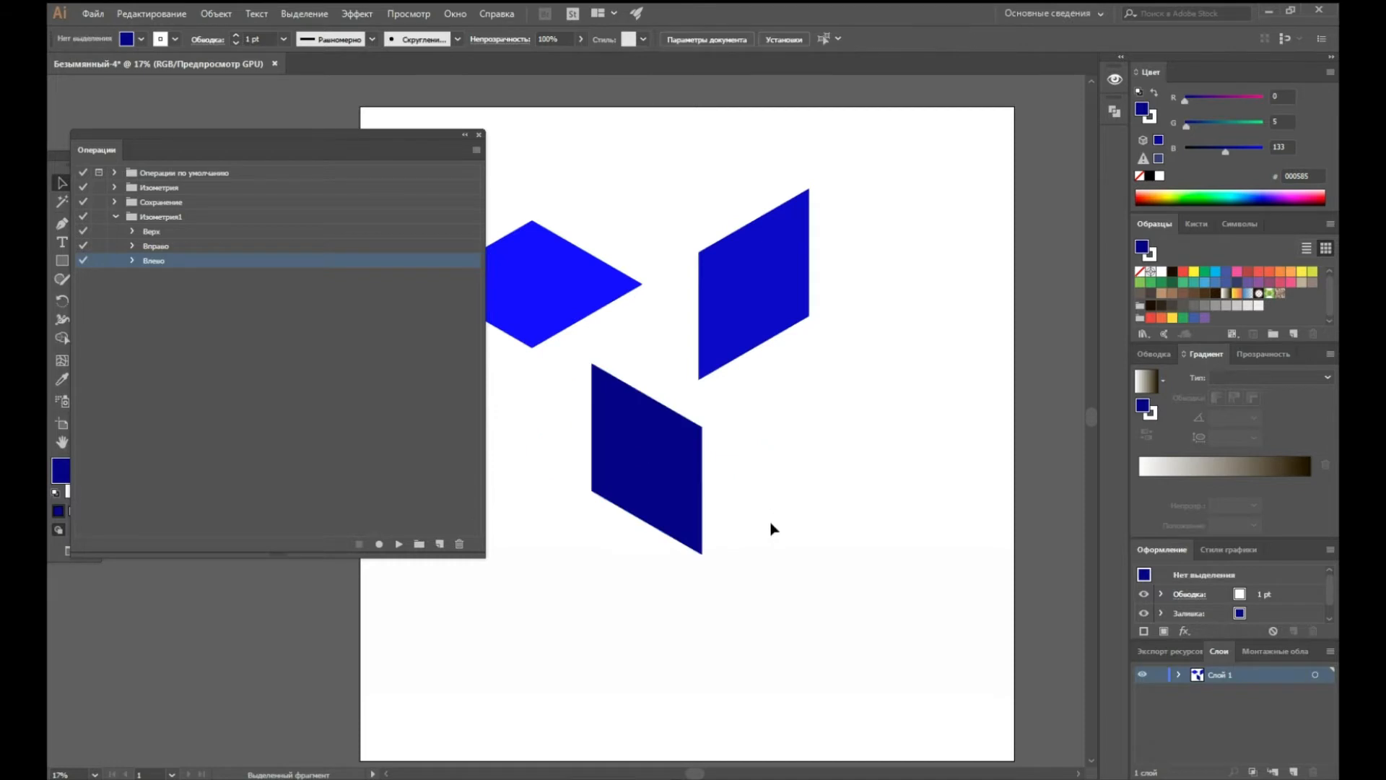
{"action": "key", "text": "ctrl+z"}
{"action": "key", "text": "ctrl+z"}
{"action": "key", "text": "ctrl+z"}
Run the Влево action on the lower dark blue square and close the floating transform and actions windows.
{"action": "left_click", "coordinate": [780, 526]}
{"action": "key", "text": "v"}
{"action": "left_click", "coordinate": [671, 474]}
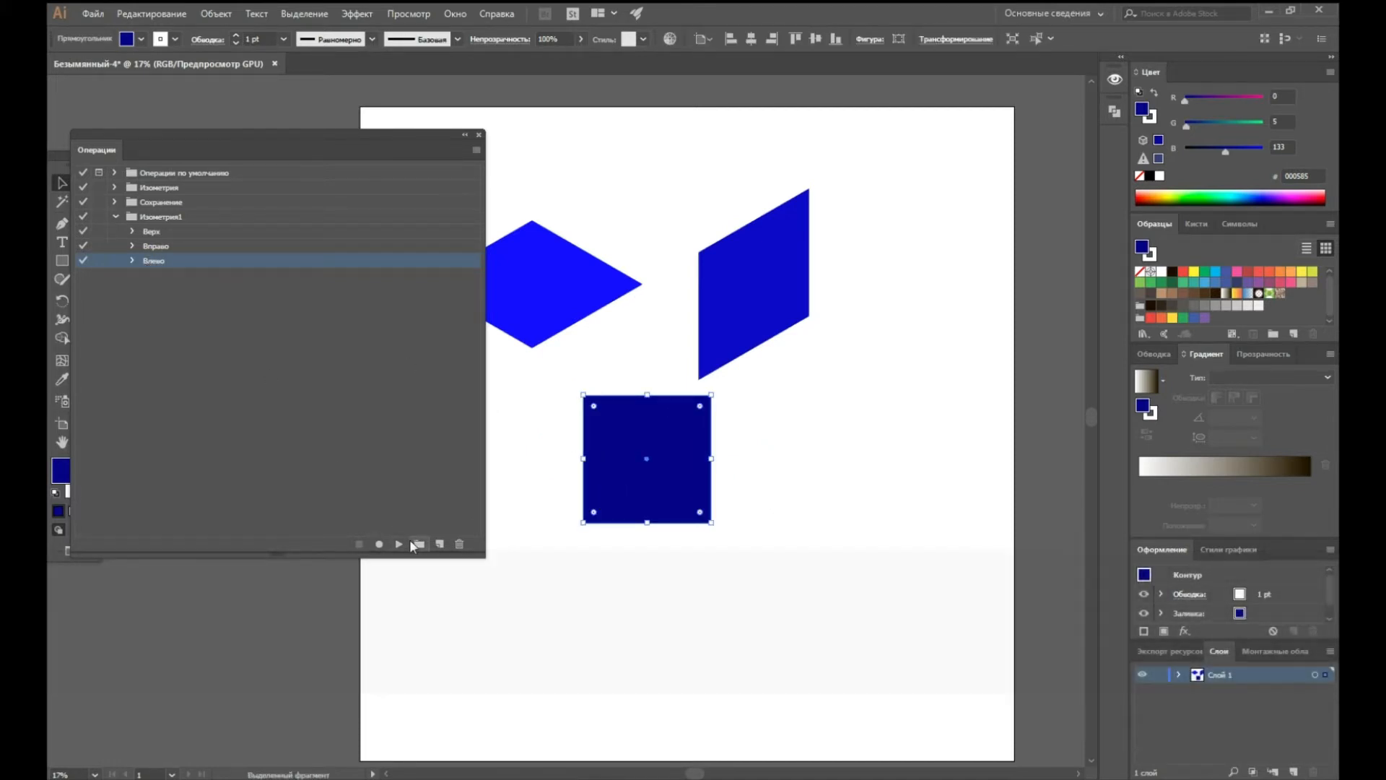
{"action": "left_click", "coordinate": [399, 544]}
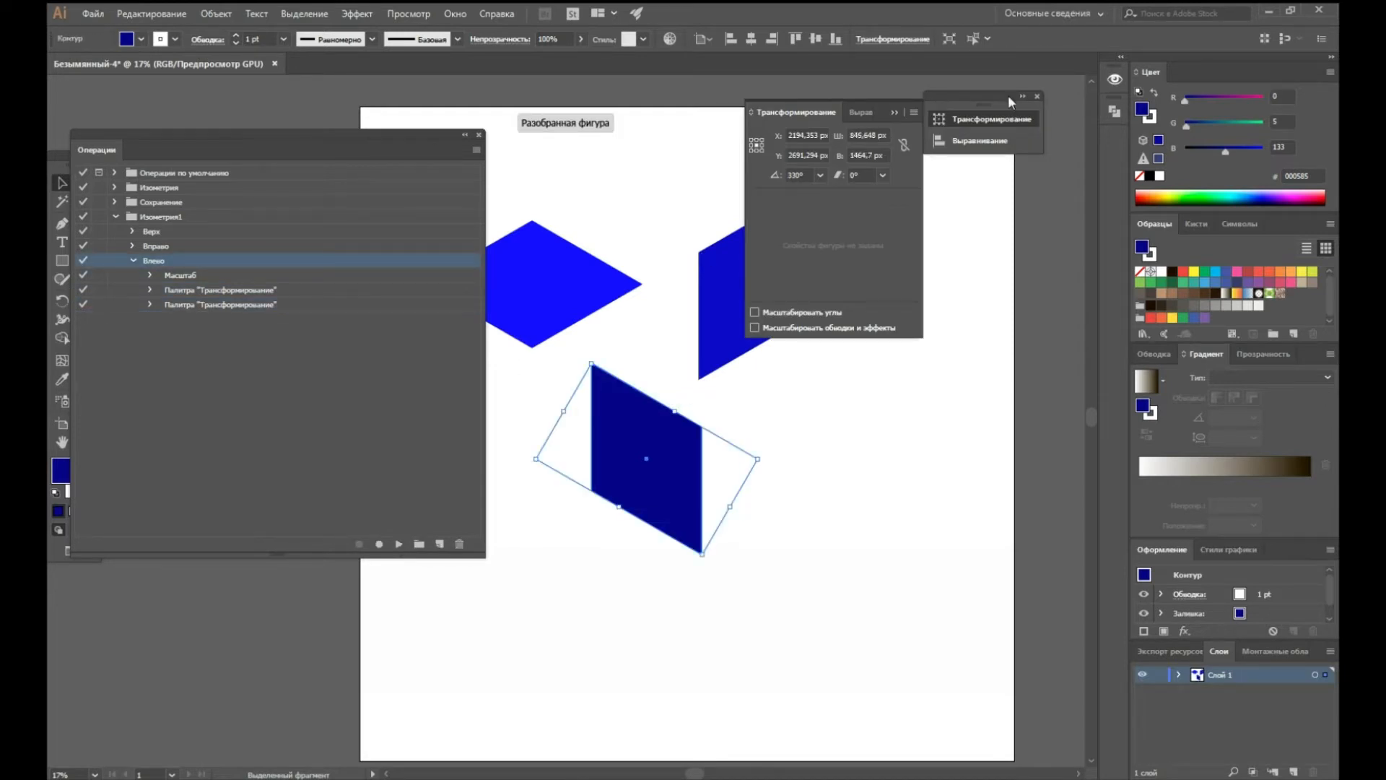
{"action": "left_click", "coordinate": [1038, 97]}
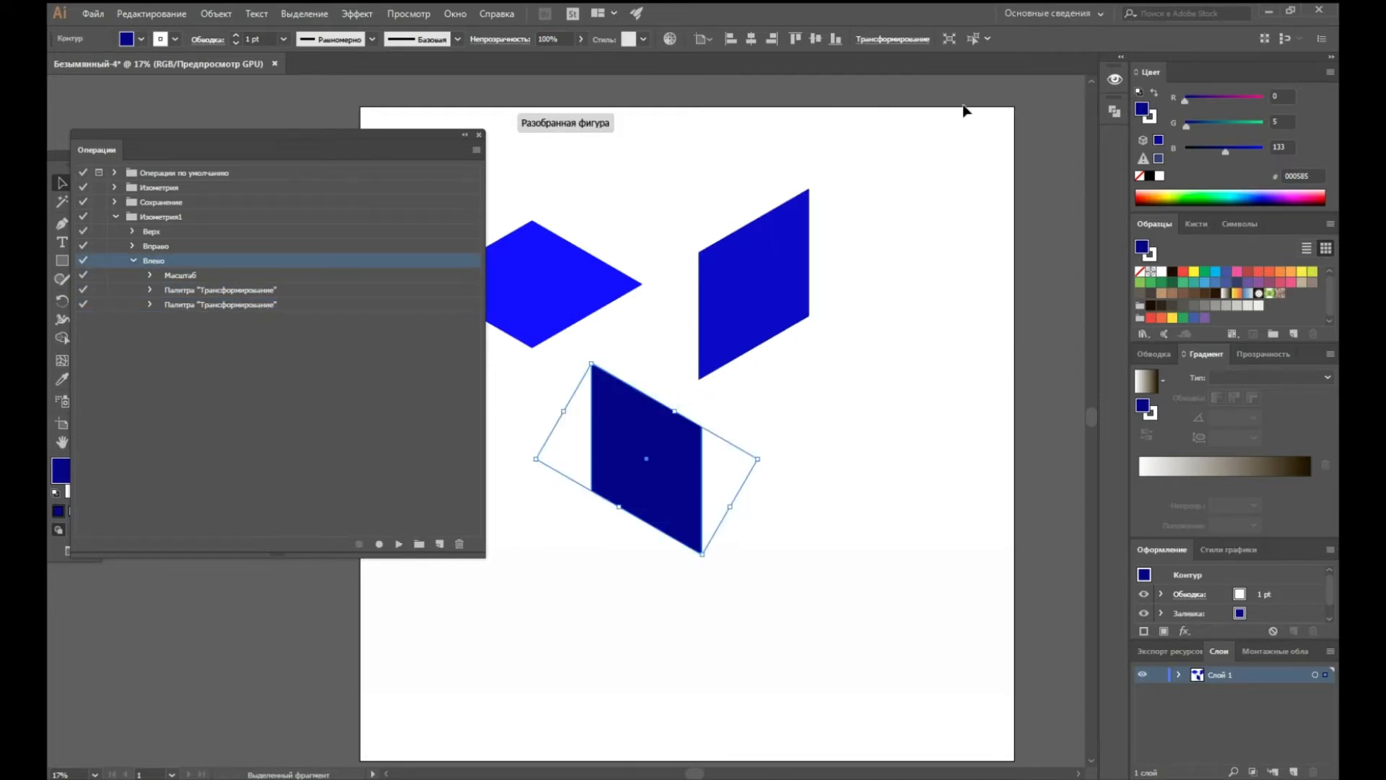
{"action": "left_click", "coordinate": [480, 136]}
Move the dark blue left face and the medium blue right face against the bright top face to form a cube.
{"action": "left_click_drag", "start_coordinate": [653, 471], "coordinate": [491, 400]}
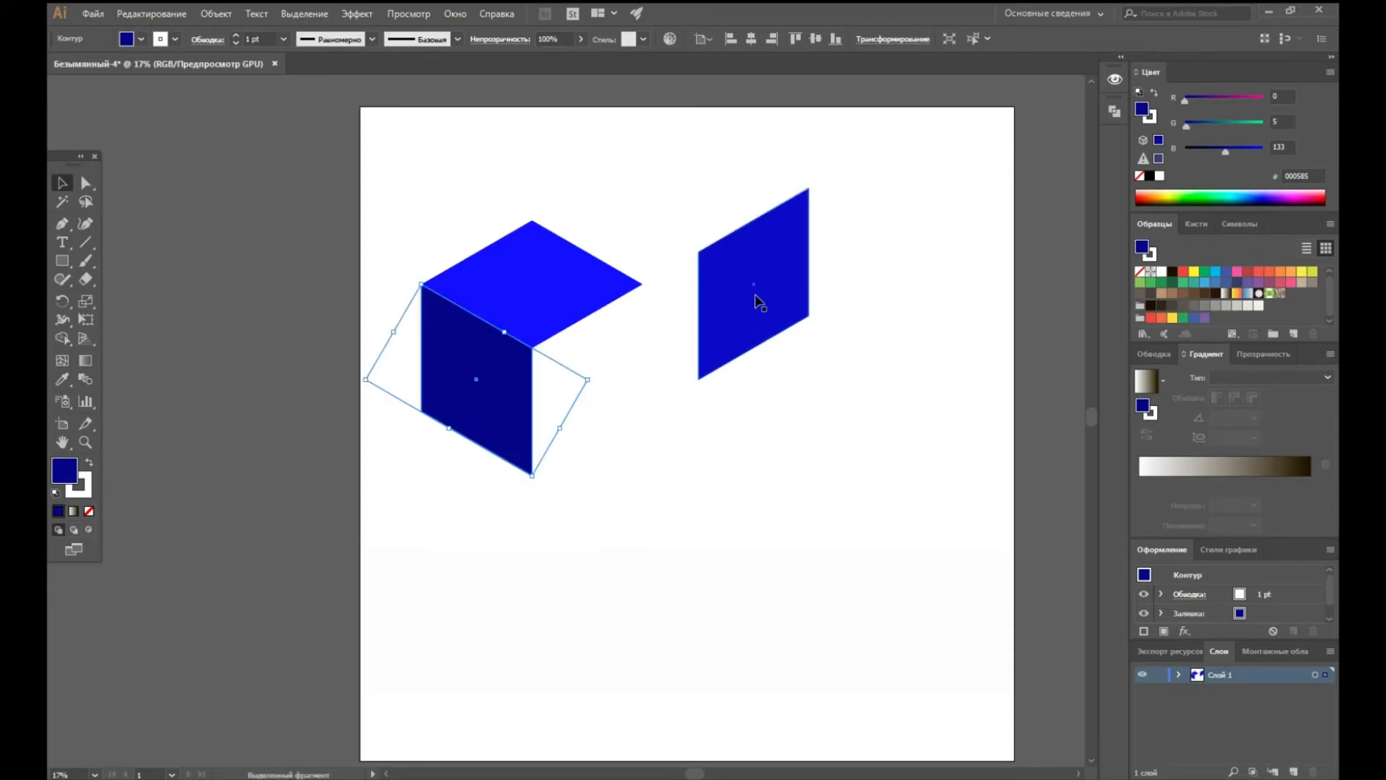
{"action": "left_click_drag", "start_coordinate": [751, 272], "coordinate": [580, 366]}
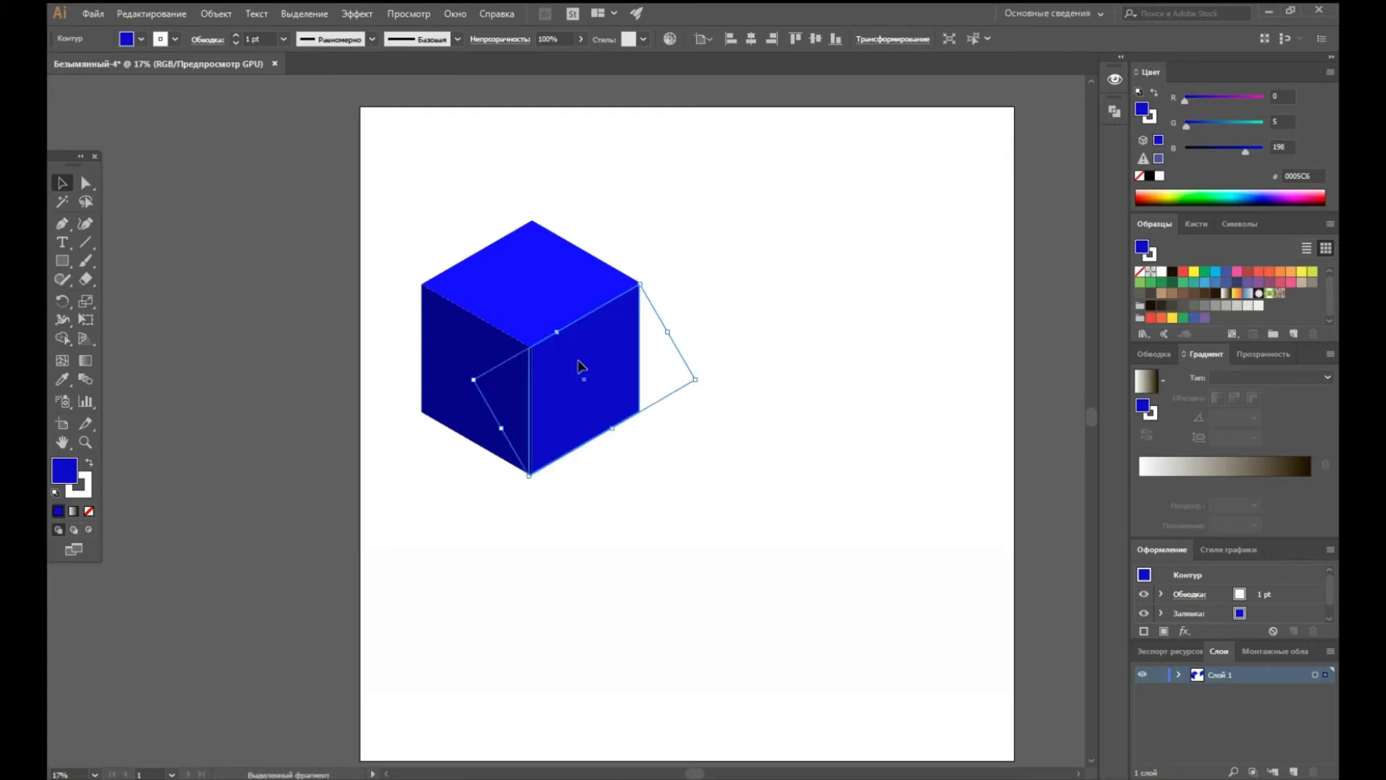
{"action": "scroll", "coordinate": [734, 401], "scroll_direction": "up", "scroll_amount": 1}
{"action": "left_click", "coordinate": [939, 262]}
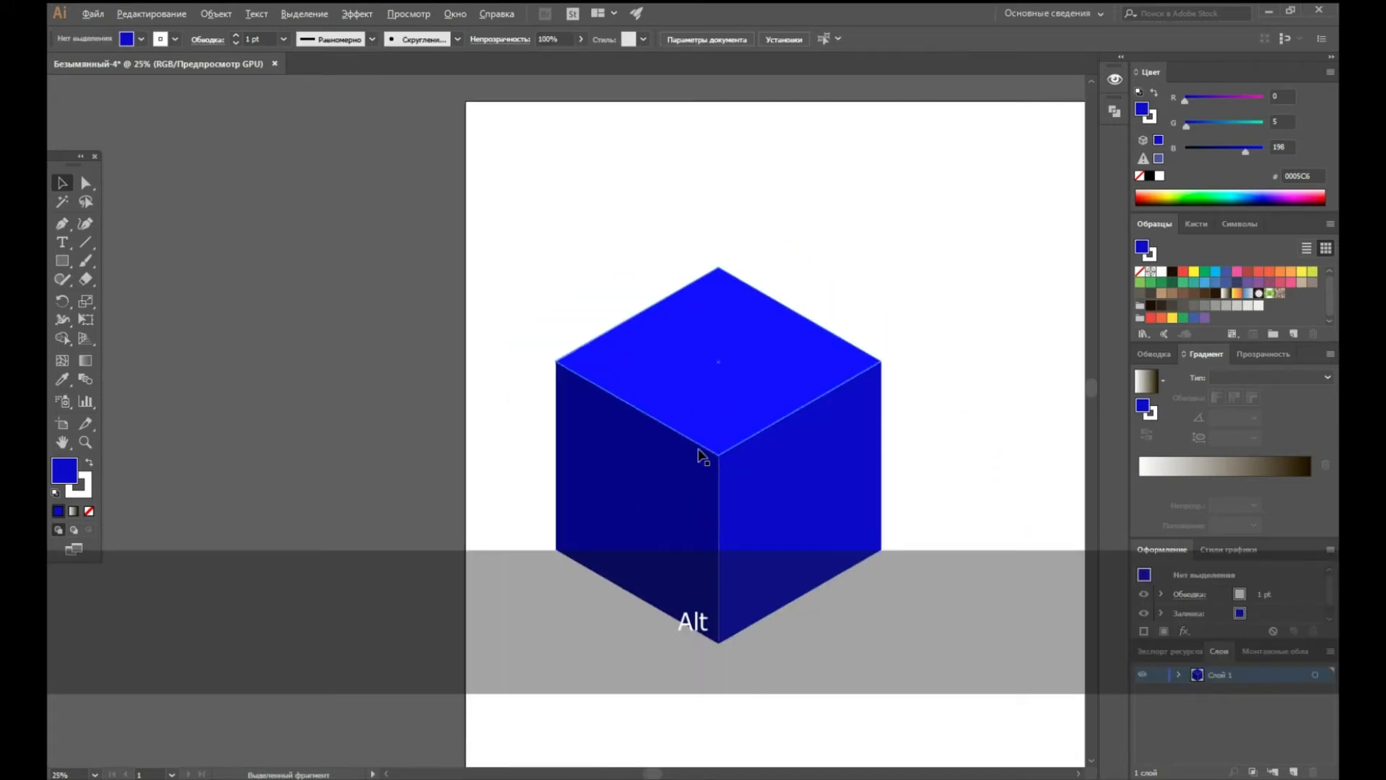
Group the three cube faces and place a copy of the cube to the right of the original.
{"action": "scroll", "coordinate": [722, 469], "scroll_direction": "up", "scroll_amount": 4}
{"action": "scroll", "coordinate": [888, 538], "scroll_direction": "down", "scroll_amount": 6}
{"action": "left_click_drag", "start_coordinate": [872, 644], "coordinate": [656, 454]}
{"action": "key", "text": "ctrl+g"}
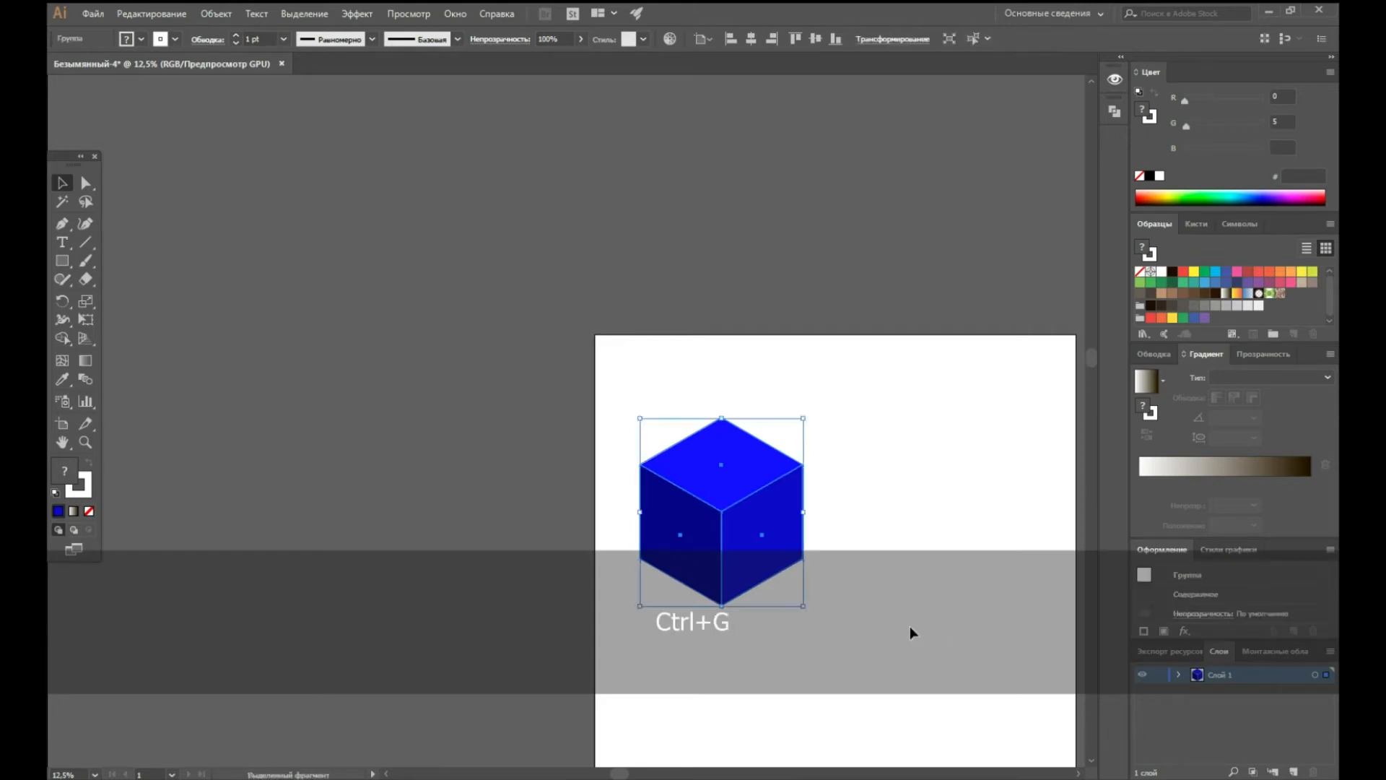
{"action": "scroll", "coordinate": [909, 633], "scroll_direction": "down", "scroll_amount": 1}
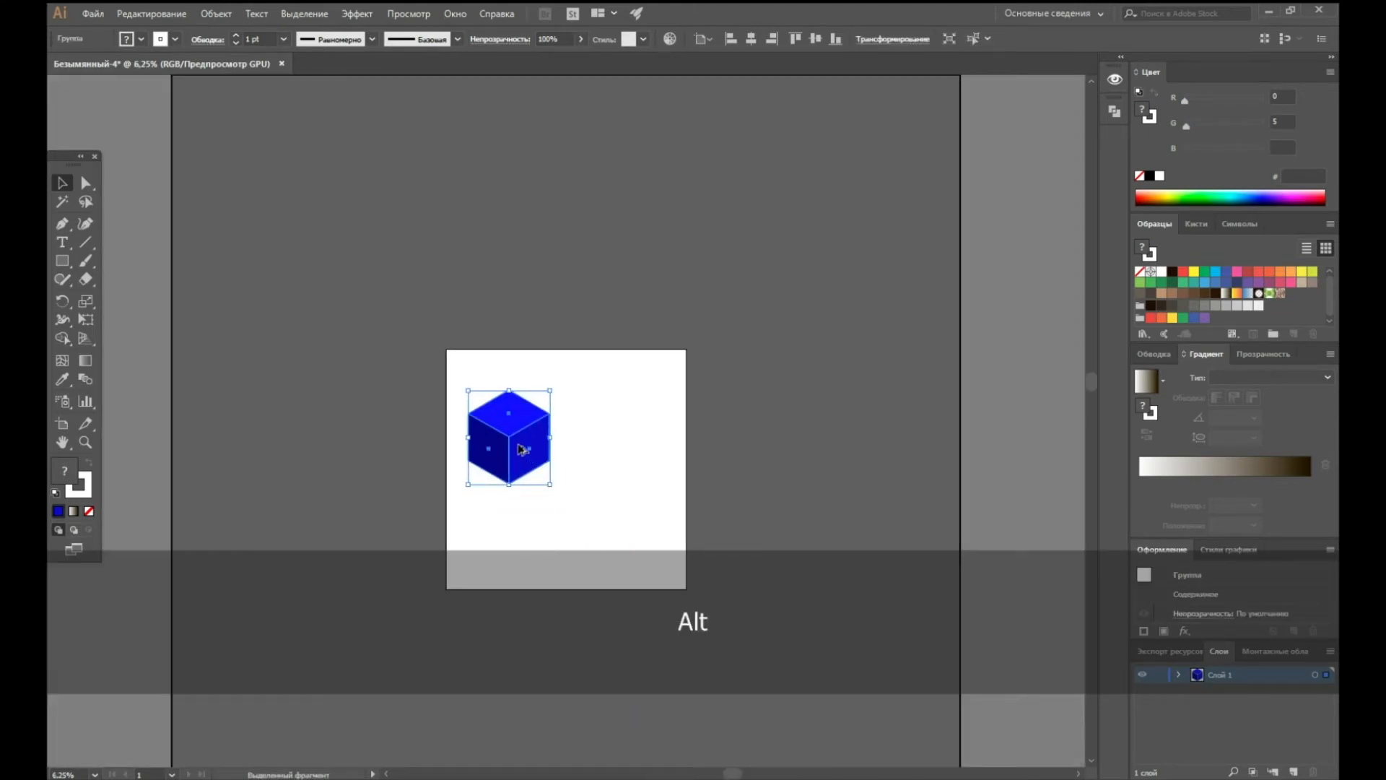
{"action": "scroll", "coordinate": [521, 449], "scroll_direction": "up", "scroll_amount": 3}
{"action": "left_click_drag", "start_coordinate": [521, 449], "coordinate": [788, 448]}
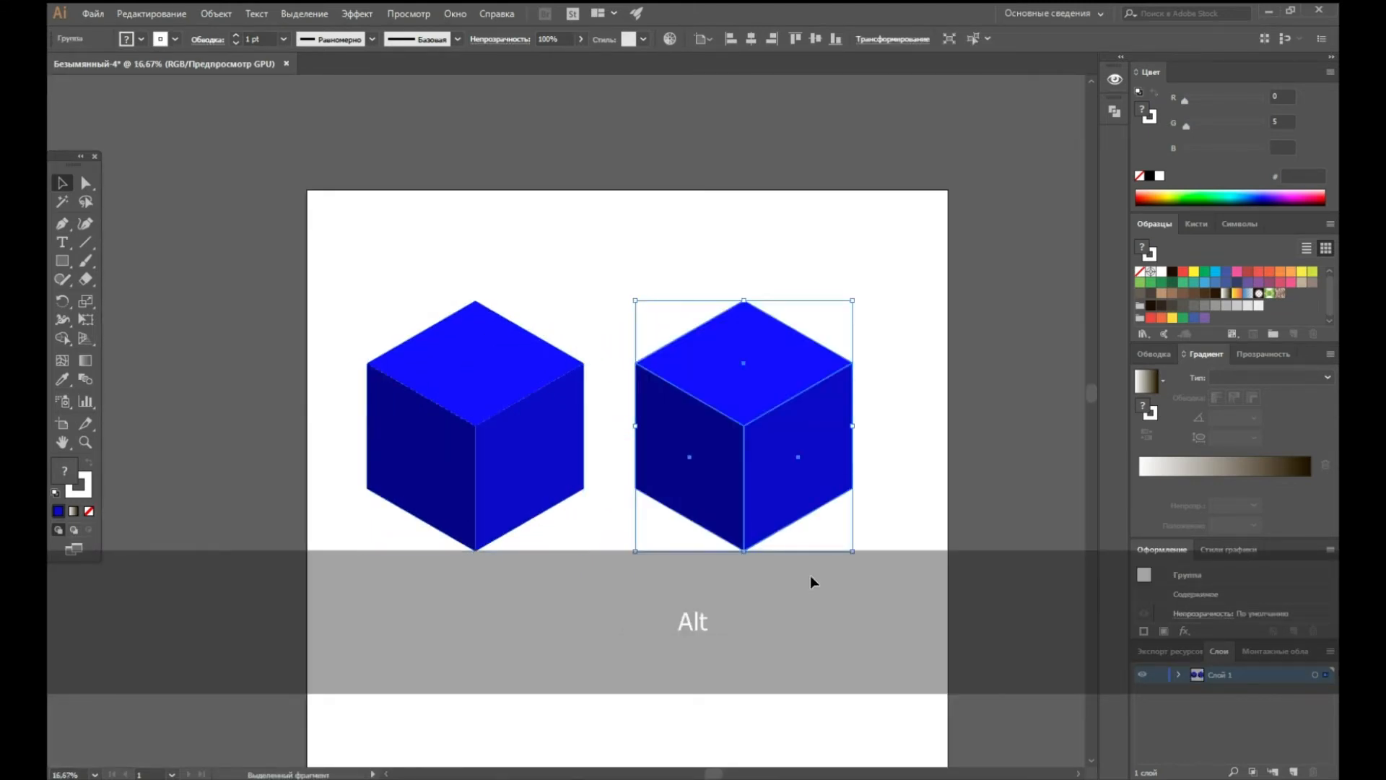
Rotate the right cube by 30° and place a copy of it below the two cubes.
{"action": "left_click", "coordinate": [911, 39]}
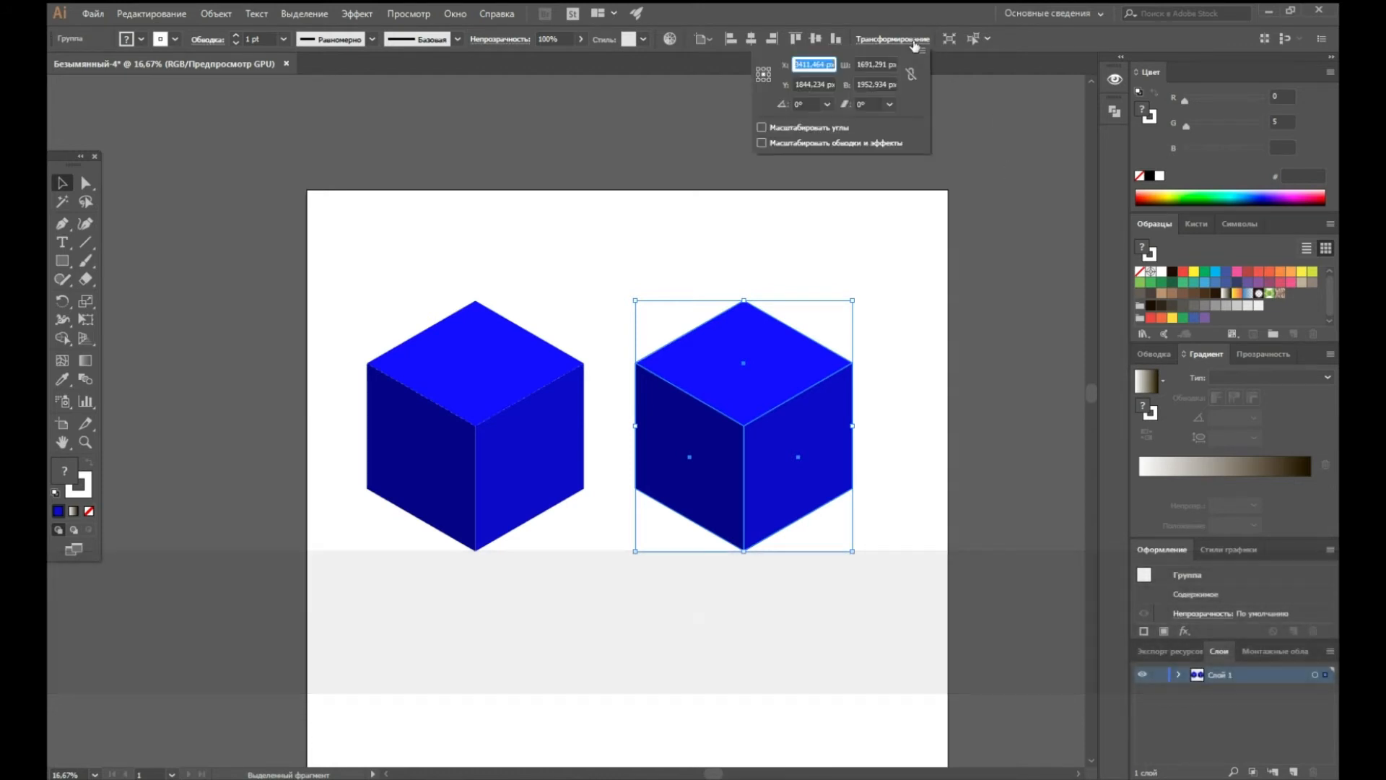
{"action": "left_click", "coordinate": [827, 103]}
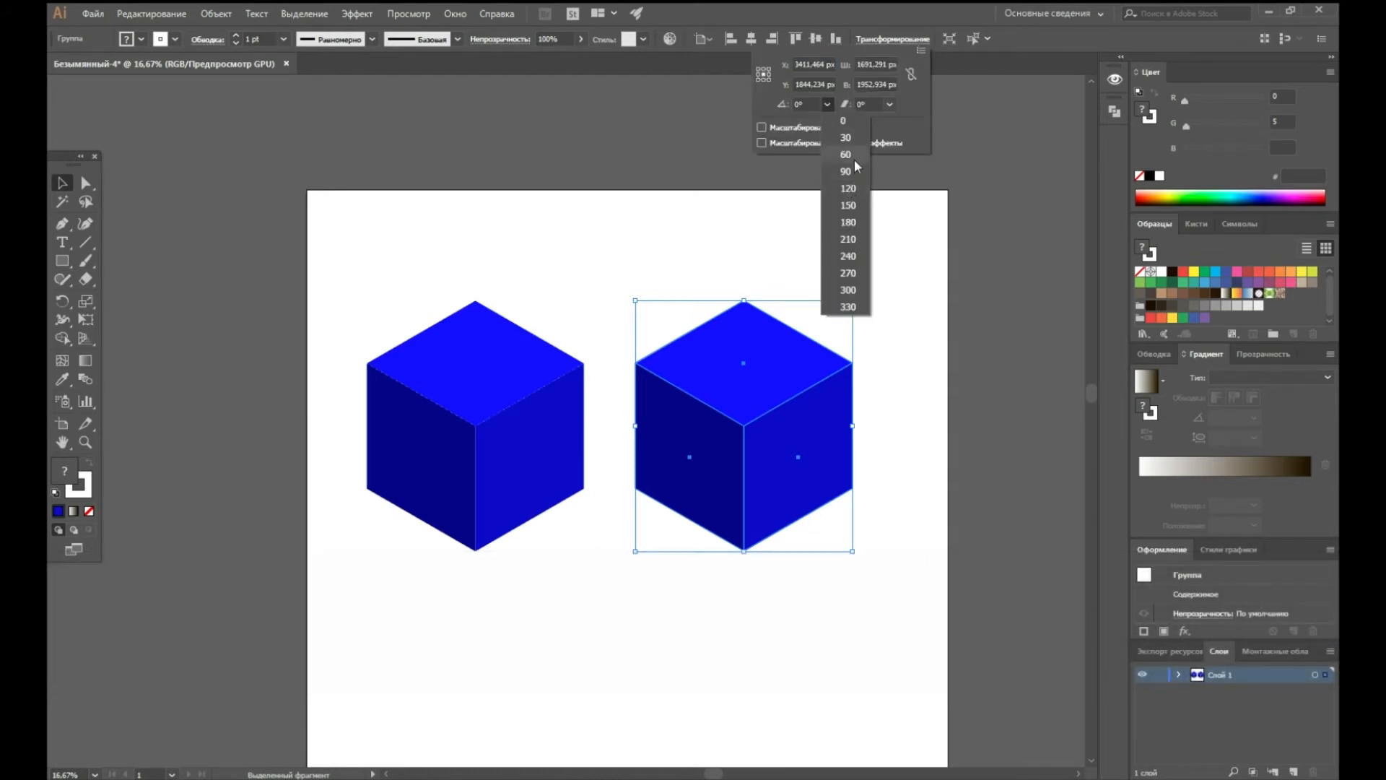
{"action": "left_click", "coordinate": [850, 138]}
{"action": "scroll", "coordinate": [774, 393], "scroll_direction": "down", "scroll_amount": 1}
{"action": "left_click_drag", "start_coordinate": [798, 443], "coordinate": [639, 658]}
{"action": "left_click", "coordinate": [842, 578]}
{"action": "scroll", "coordinate": [850, 543], "scroll_direction": "down", "scroll_amount": 1}
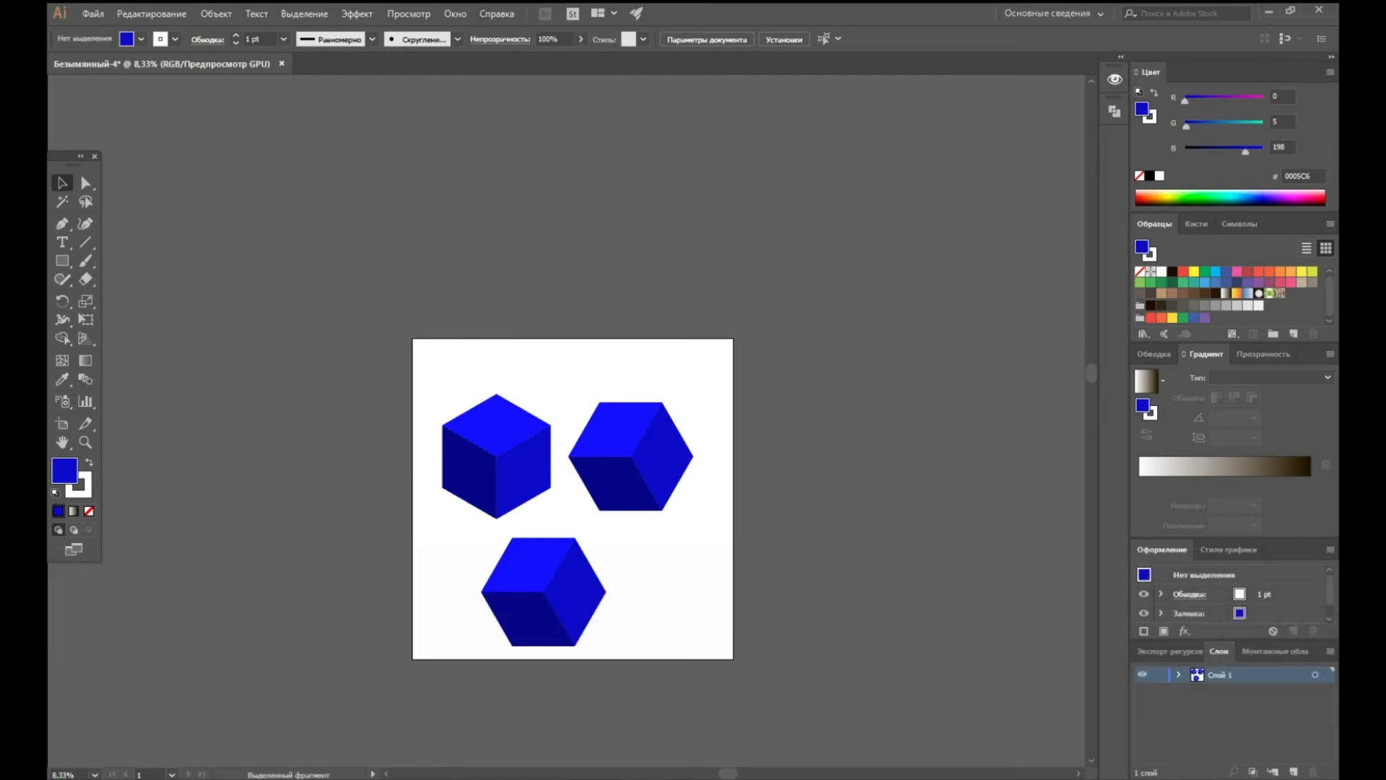
Reopen the list of recorded actions, collapse the Влево action and the Изометрия1 set, and dock the list as an icon.
{"action": "left_click", "coordinate": [454, 13]}
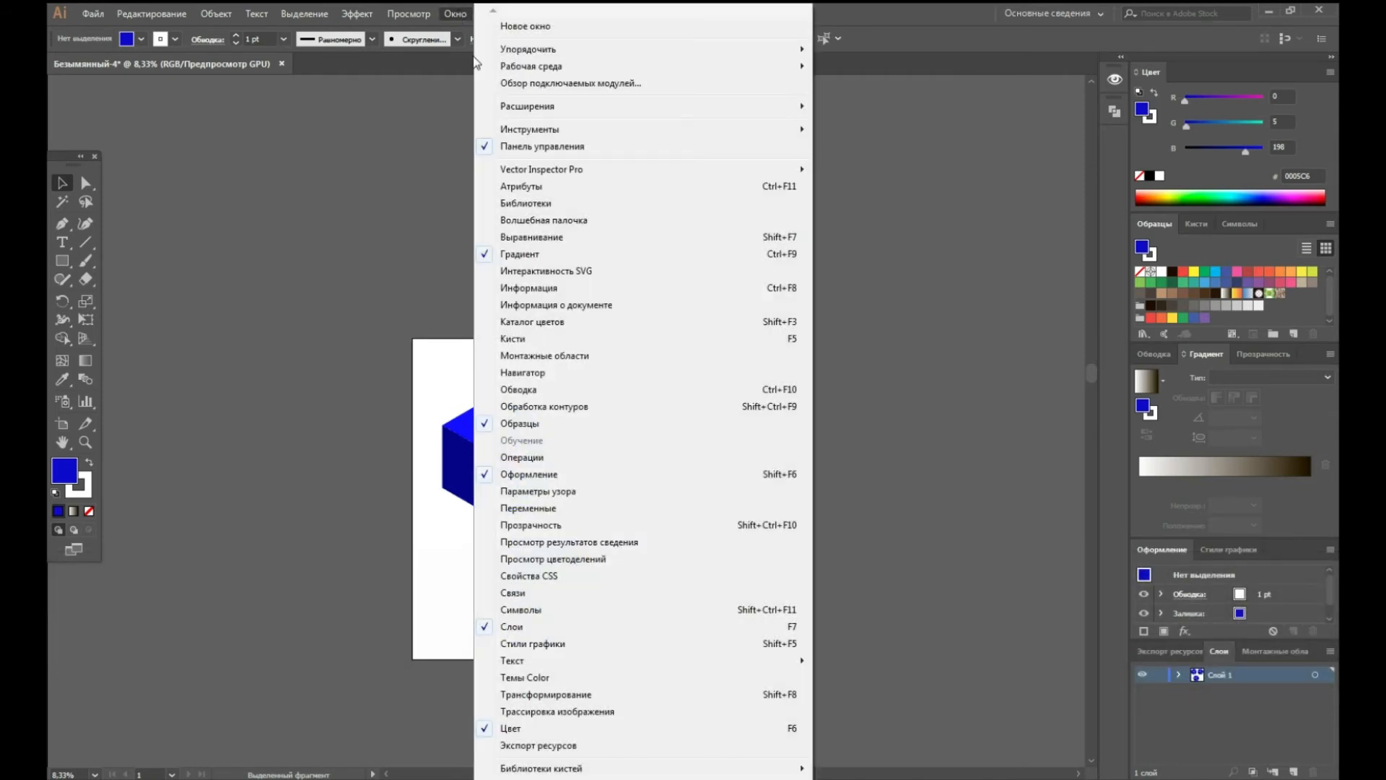
{"action": "left_click", "coordinate": [534, 458]}
{"action": "left_click", "coordinate": [134, 260]}
{"action": "left_click_drag", "start_coordinate": [293, 154], "coordinate": [712, 154]}
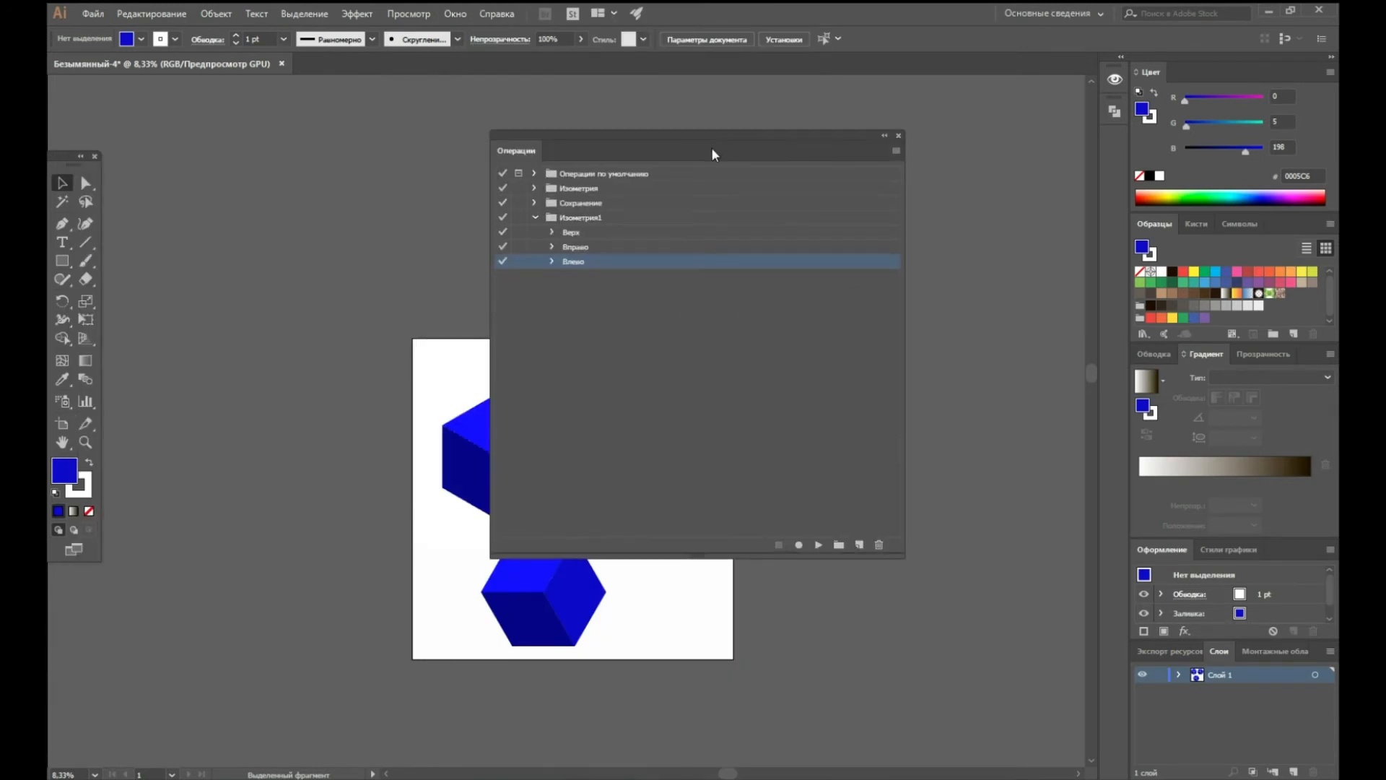
{"action": "left_click", "coordinate": [568, 220]}
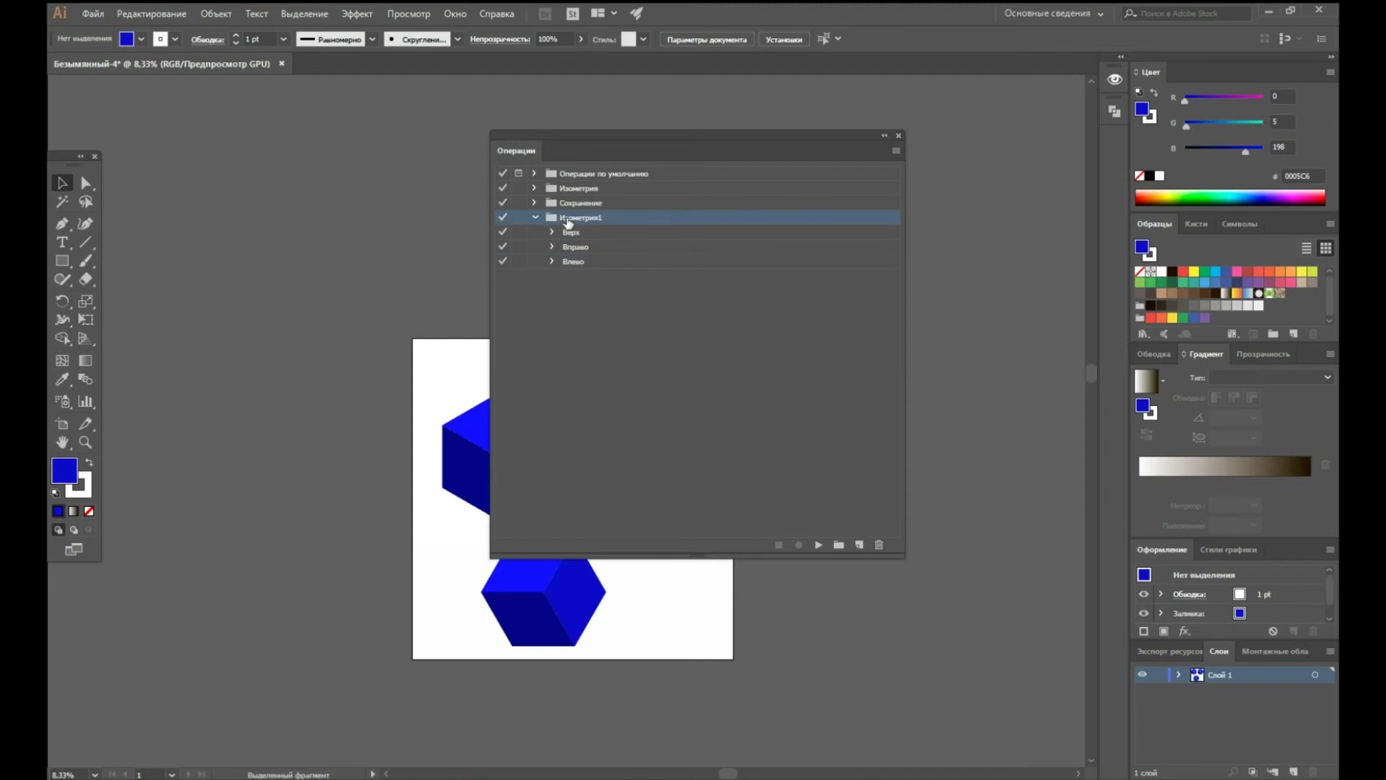
{"action": "left_click", "coordinate": [536, 217]}
{"action": "left_click", "coordinate": [883, 136]}
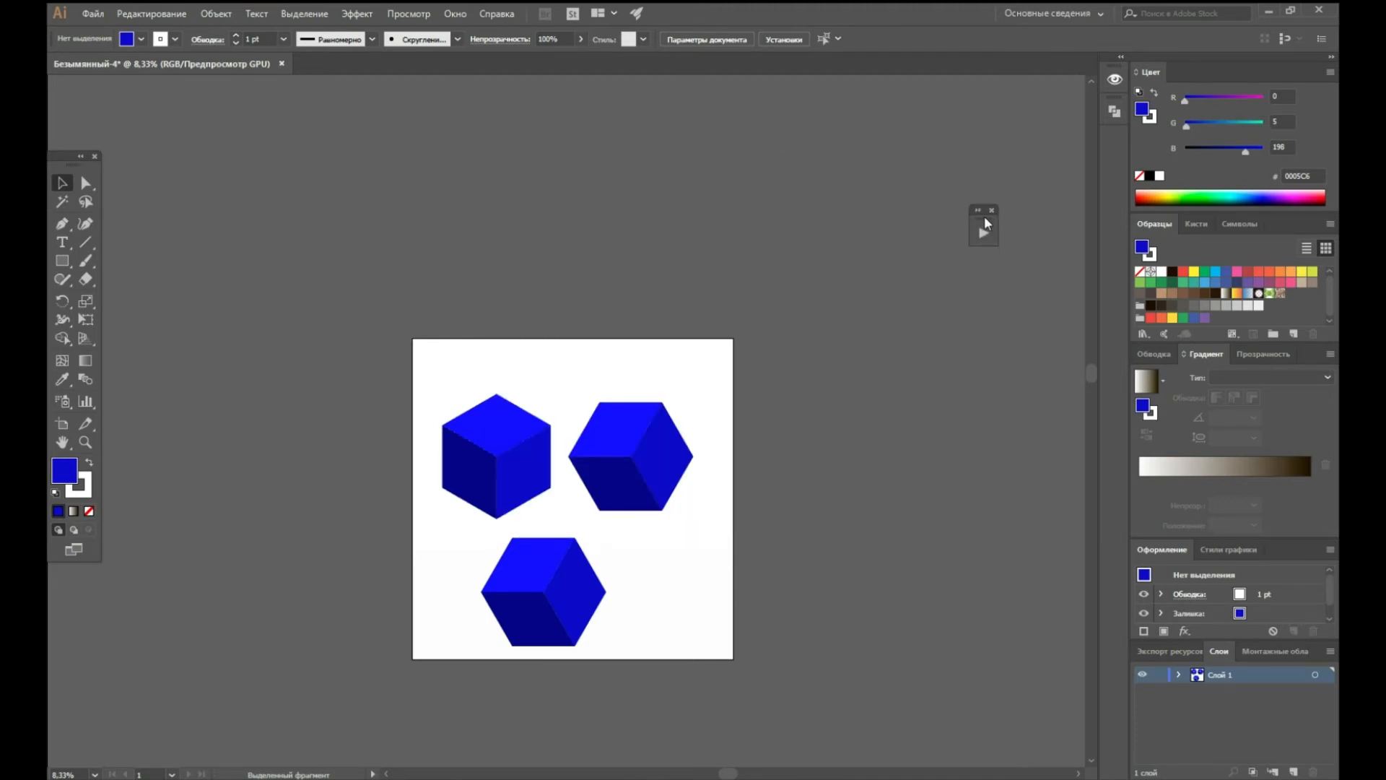
Delete all three cubes and draw a new blue square in the upper-left part of the artboard.
{"action": "left_click_drag", "start_coordinate": [670, 605], "coordinate": [497, 431]}
{"action": "key", "text": "Delete"}
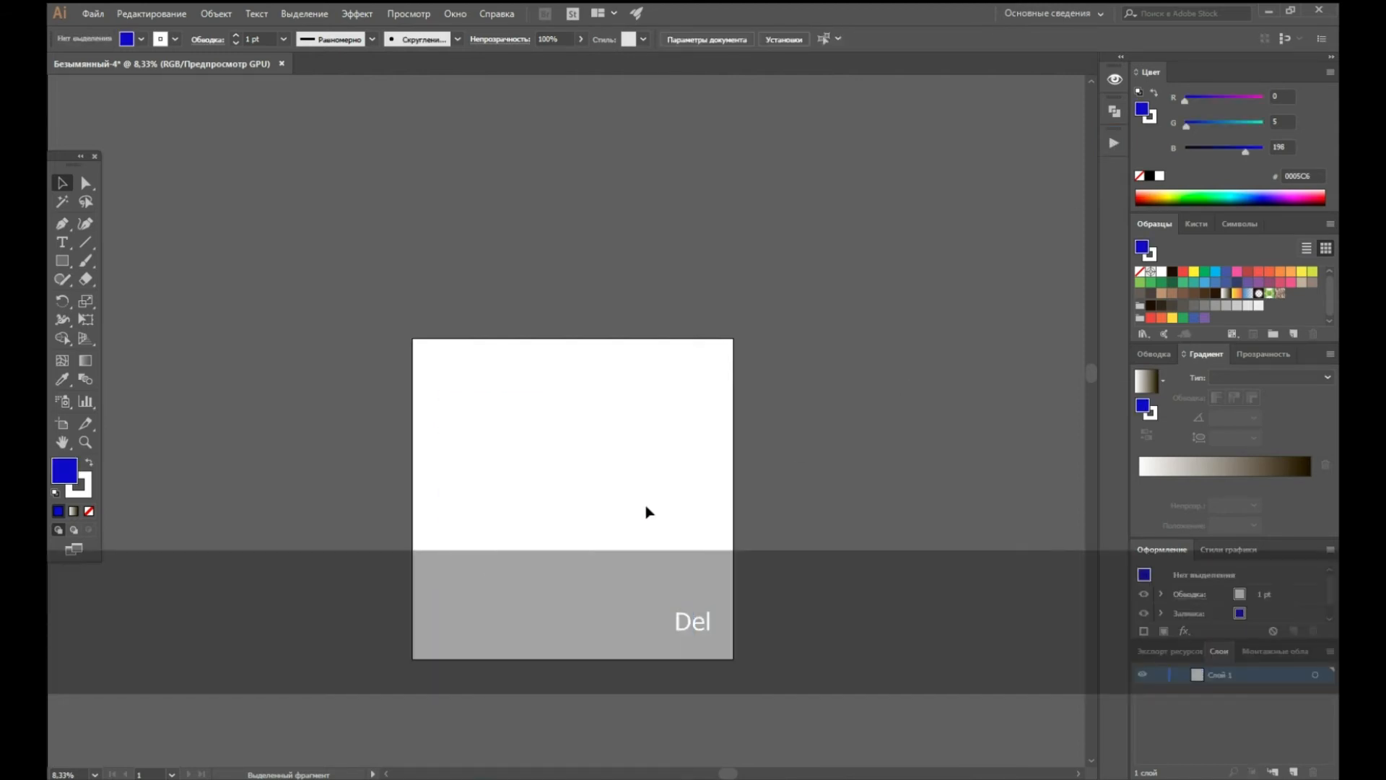
{"action": "left_click", "coordinate": [64, 261]}
{"action": "scroll", "coordinate": [498, 496], "scroll_direction": "up", "scroll_amount": 3}
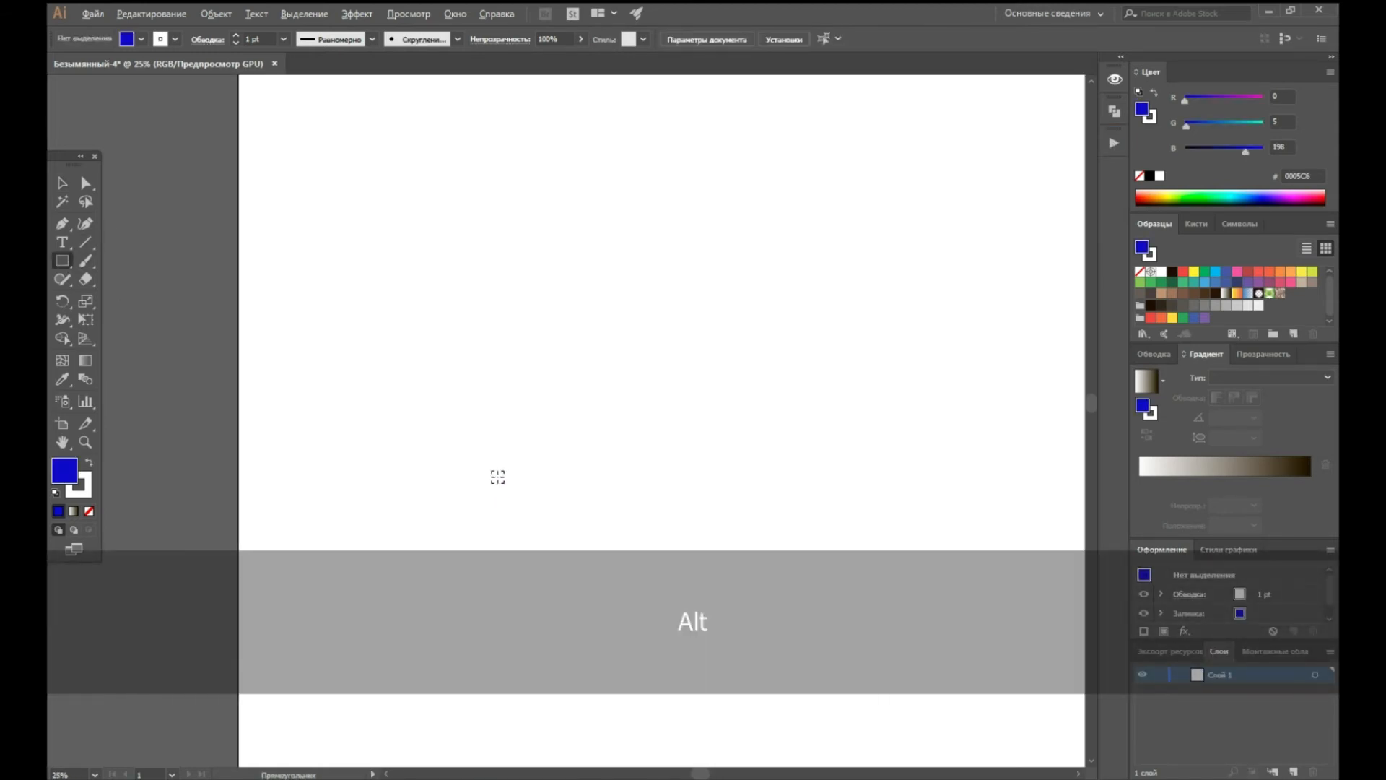
{"action": "mouse_move", "coordinate": [377, 227]}
{"action": "left_mouse_down"}
{"action": "mouse_move", "coordinate": [473, 365]}
{"action": "mouse_move", "coordinate": [523, 372]}
{"action": "left_mouse_up"}
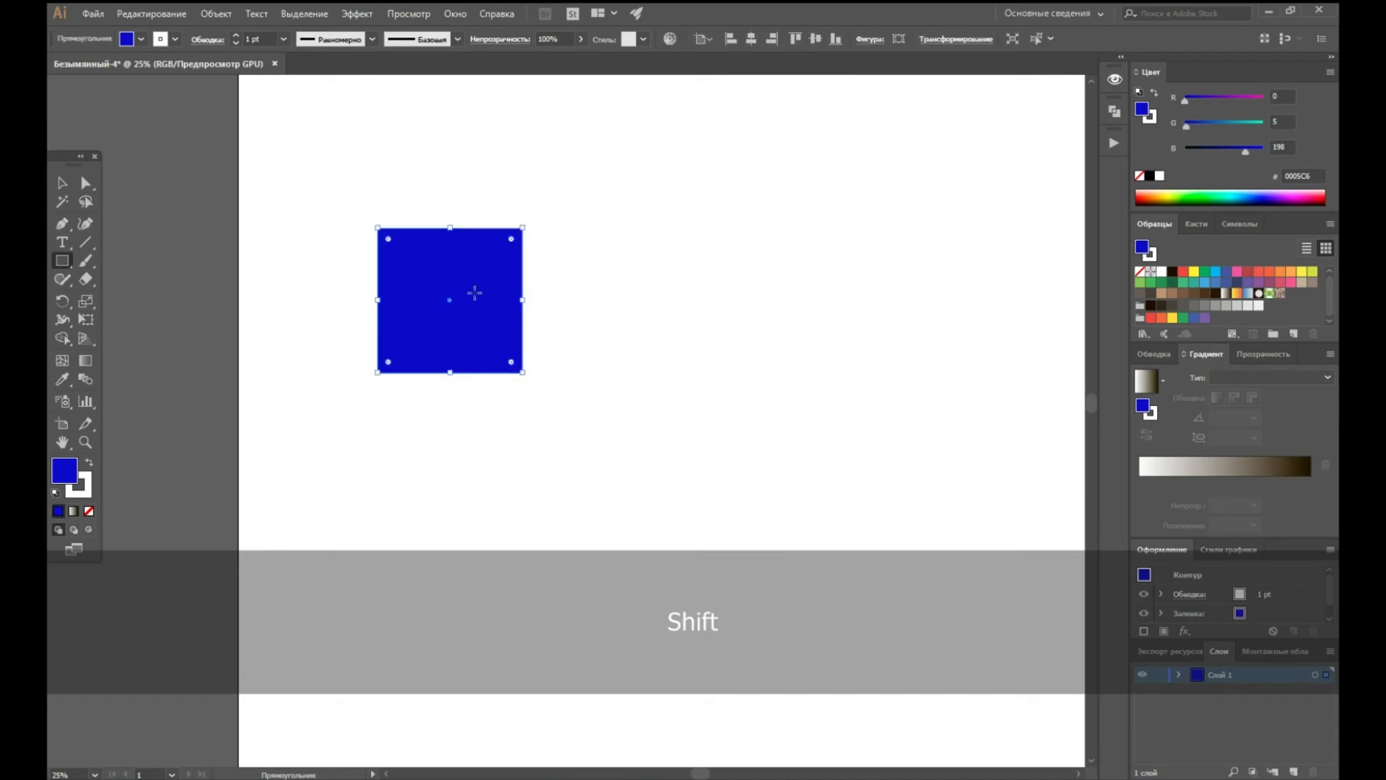
Duplicate the blue square once to its right and once below, and select the original square.
{"action": "left_click", "coordinate": [62, 183]}
{"action": "mouse_move", "coordinate": [451, 309]}
{"action": "left_mouse_down"}
{"action": "mouse_move", "coordinate": [671, 303]}
{"action": "mouse_move", "coordinate": [446, 387]}
{"action": "mouse_move", "coordinate": [431, 340]}
{"action": "mouse_move", "coordinate": [705, 312]}
{"action": "mouse_move", "coordinate": [538, 464]}
{"action": "mouse_move", "coordinate": [539, 506]}
{"action": "left_mouse_up"}
{"action": "key", "text": "ctrl+z"}
{"action": "key", "text": "ctrl+z"}
{"action": "left_click", "coordinate": [449, 301]}
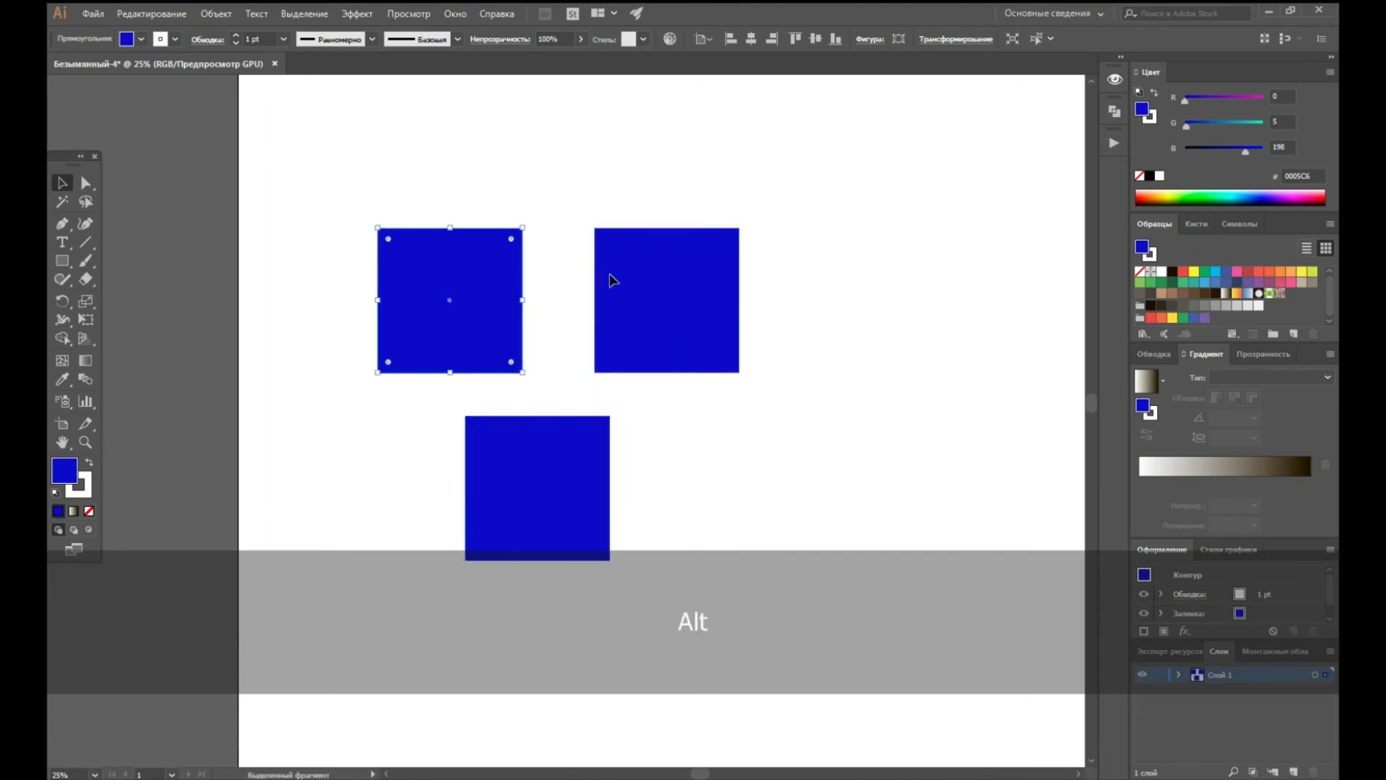
Expand the Изометрия1 set and run the Верх action on the upper-left square.
{"action": "left_click", "coordinate": [1113, 141]}
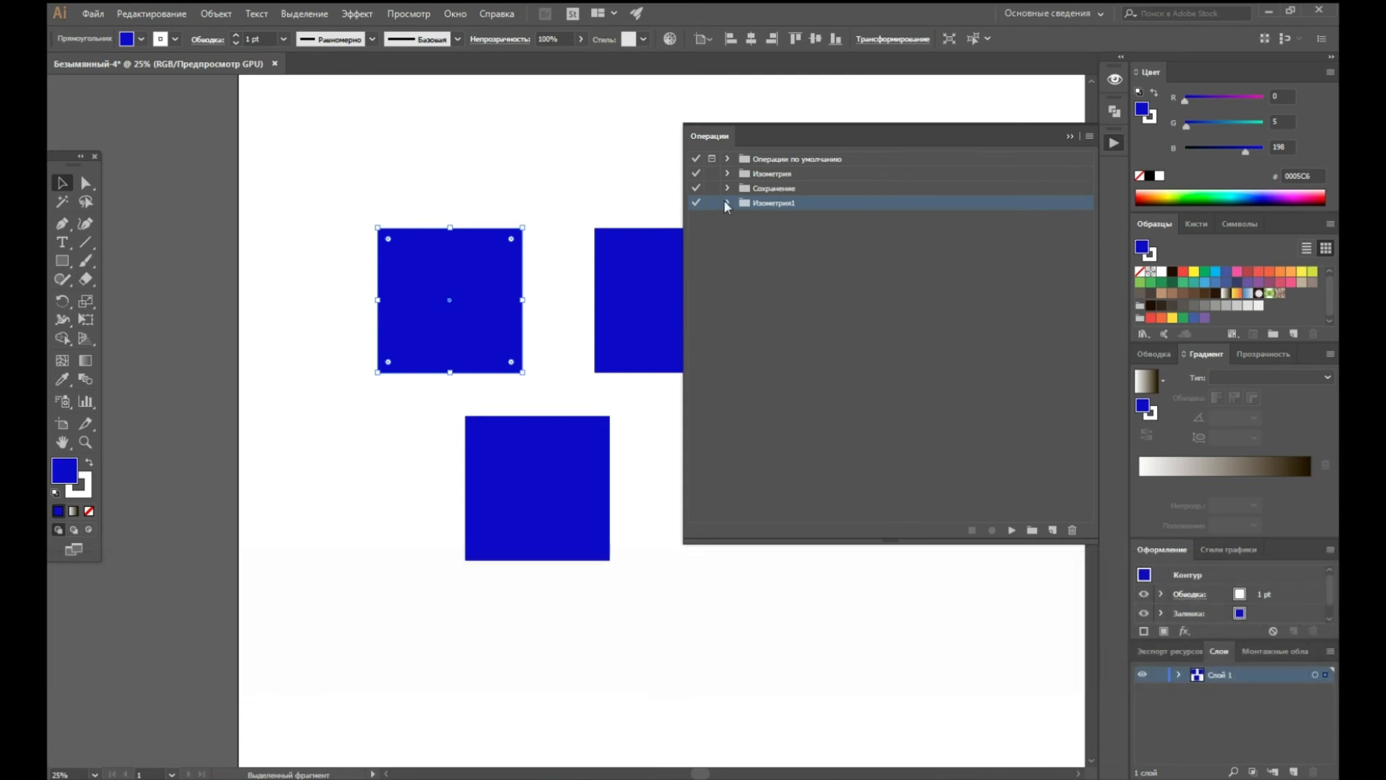
{"action": "left_click", "coordinate": [747, 223]}
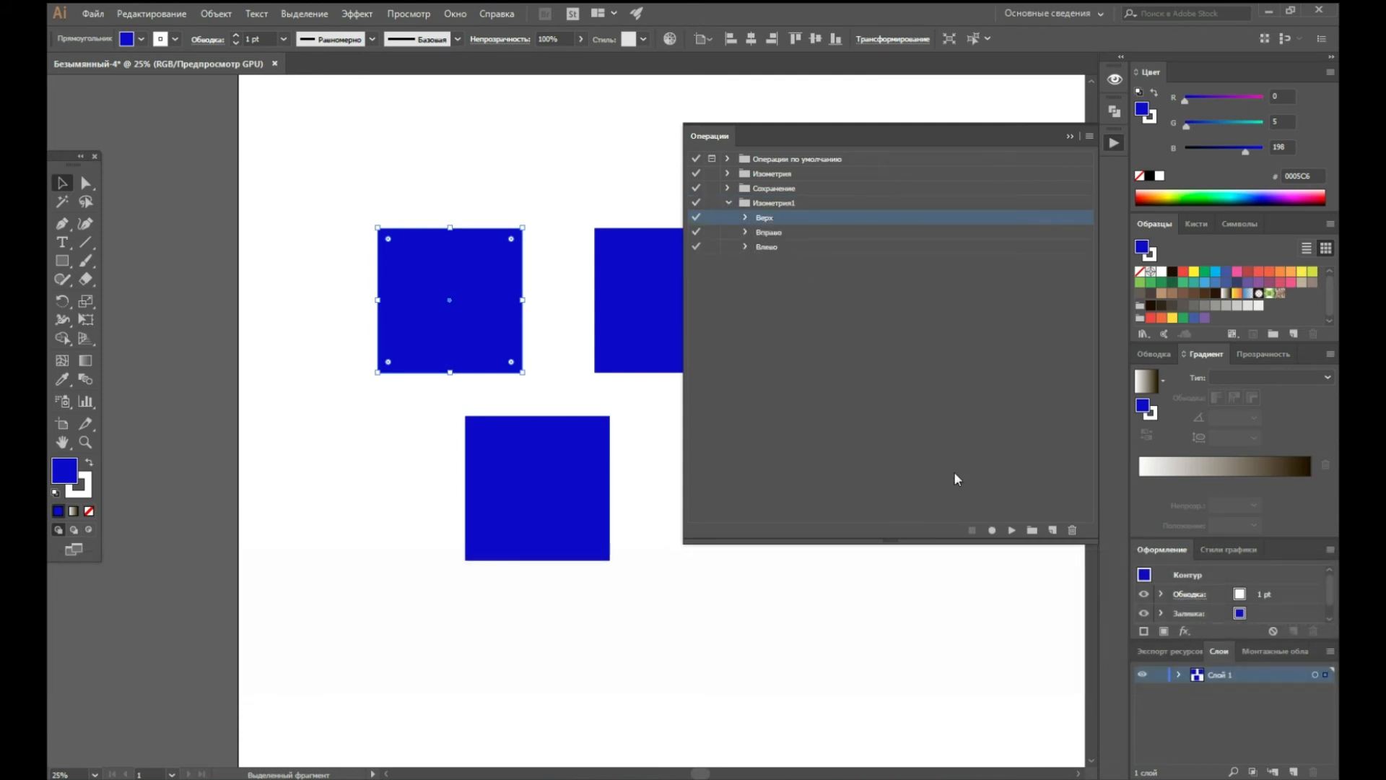
{"action": "left_click", "coordinate": [1011, 530]}
Select the upper-right square and run the Вправо action on it.
{"action": "left_click", "coordinate": [657, 336]}
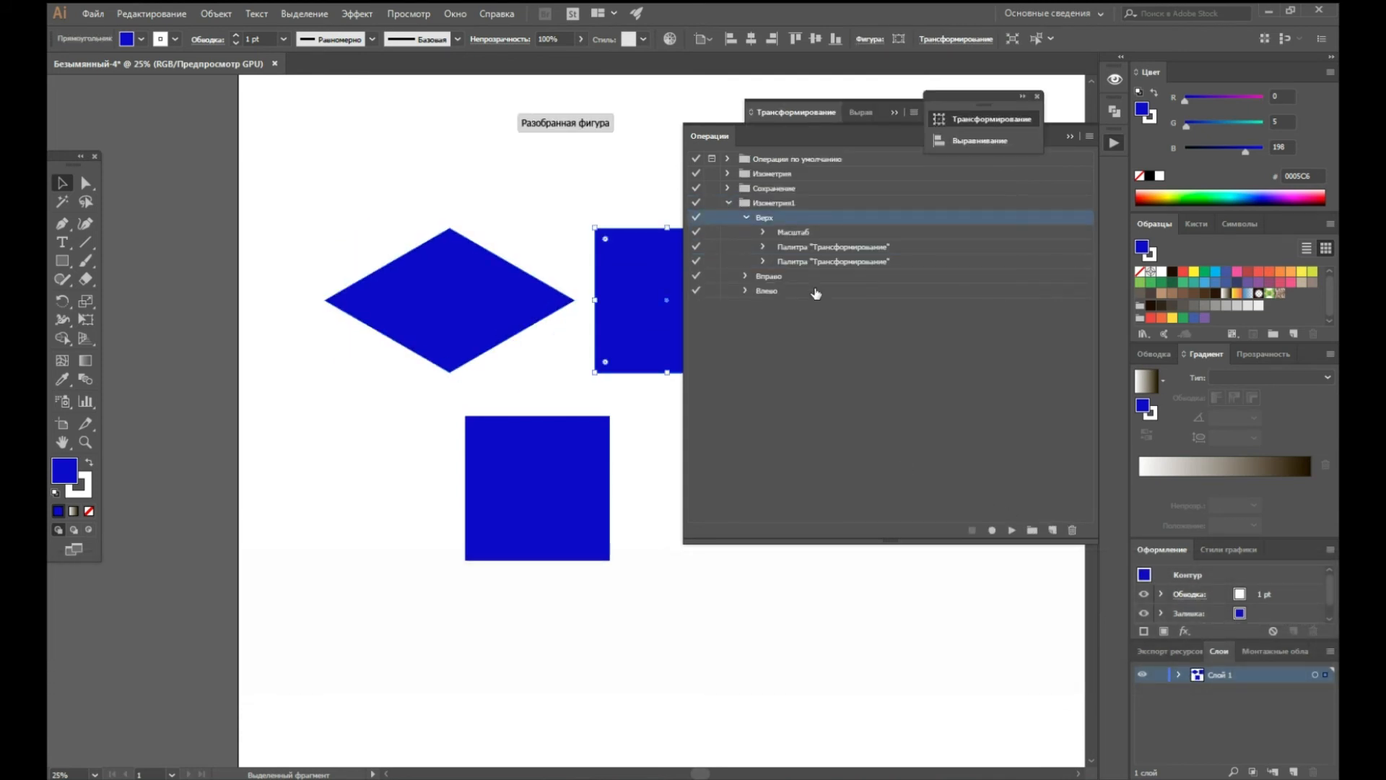
{"action": "left_click", "coordinate": [746, 216]}
{"action": "left_click", "coordinate": [758, 231]}
{"action": "left_click", "coordinate": [1011, 530]}
Run the Влево action on the lower square and put away the actions and transform windows.
{"action": "left_click", "coordinate": [592, 482]}
{"action": "left_click", "coordinate": [747, 232]}
{"action": "left_click", "coordinate": [748, 246]}
{"action": "left_click", "coordinate": [765, 246]}
{"action": "left_click", "coordinate": [1012, 531]}
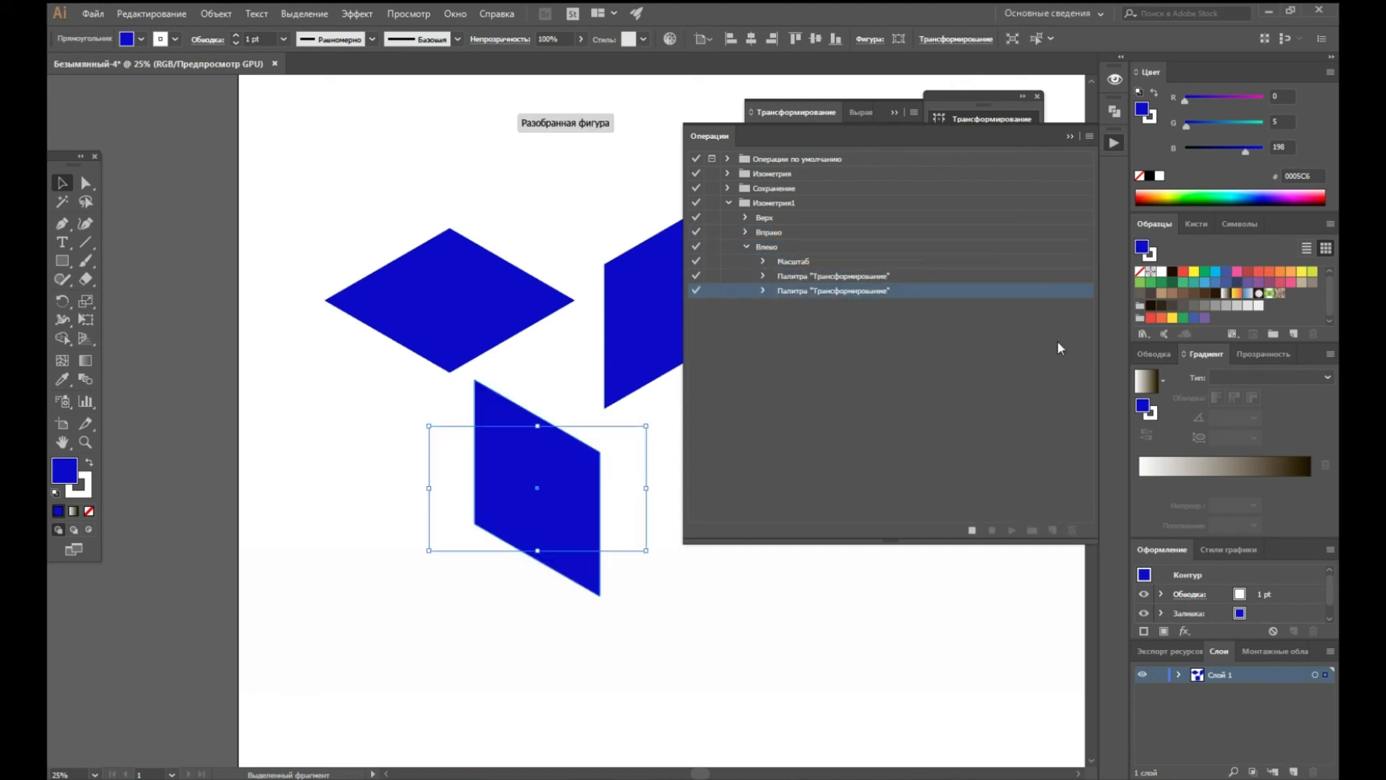
{"action": "left_click", "coordinate": [1070, 136]}
{"action": "left_click", "coordinate": [1037, 99]}
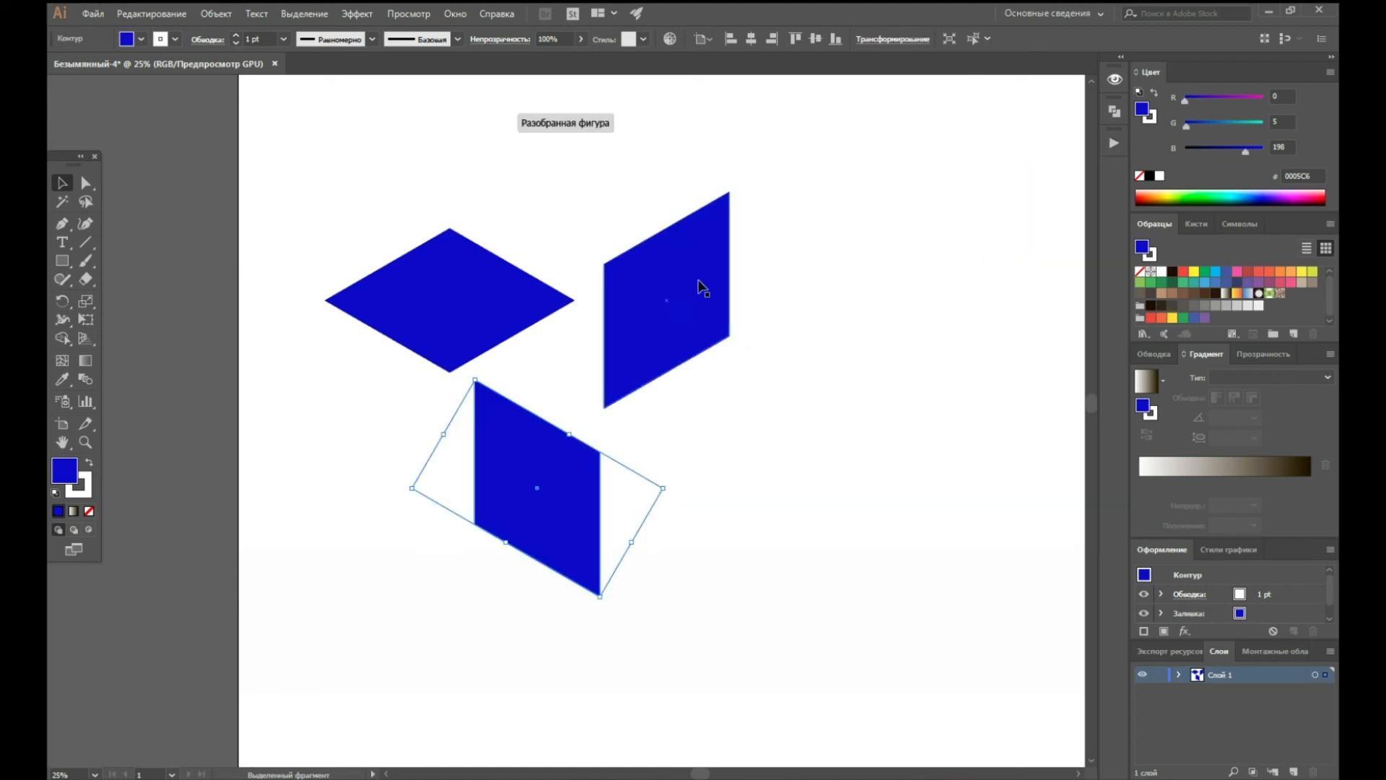
Move the left and right faces against the lower edges of the top face to assemble the new cube.
{"action": "left_click_drag", "start_coordinate": [539, 464], "coordinate": [398, 391]}
{"action": "left_click_drag", "start_coordinate": [679, 315], "coordinate": [531, 424]}
{"action": "left_click", "coordinate": [781, 455]}
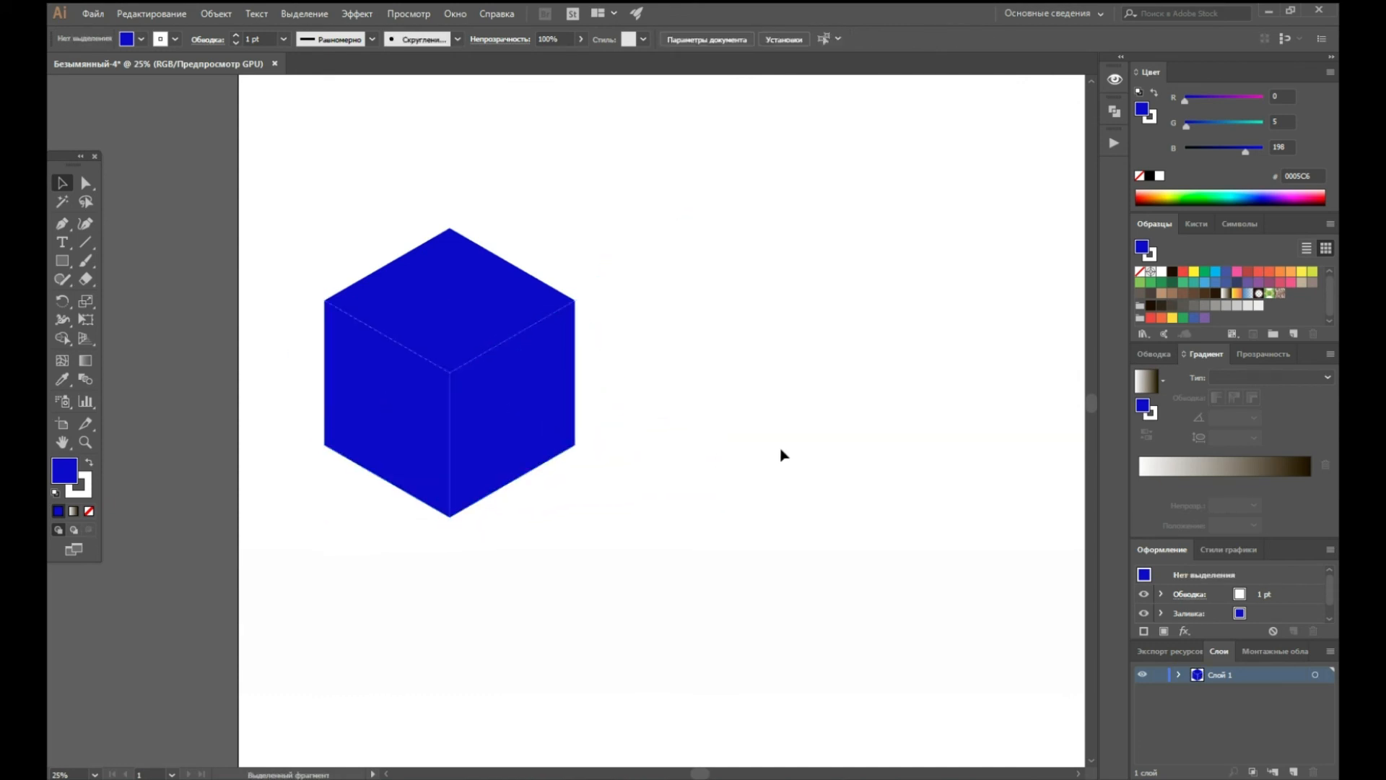
Select the new cube's right face.
{"action": "left_click", "coordinate": [560, 414]}
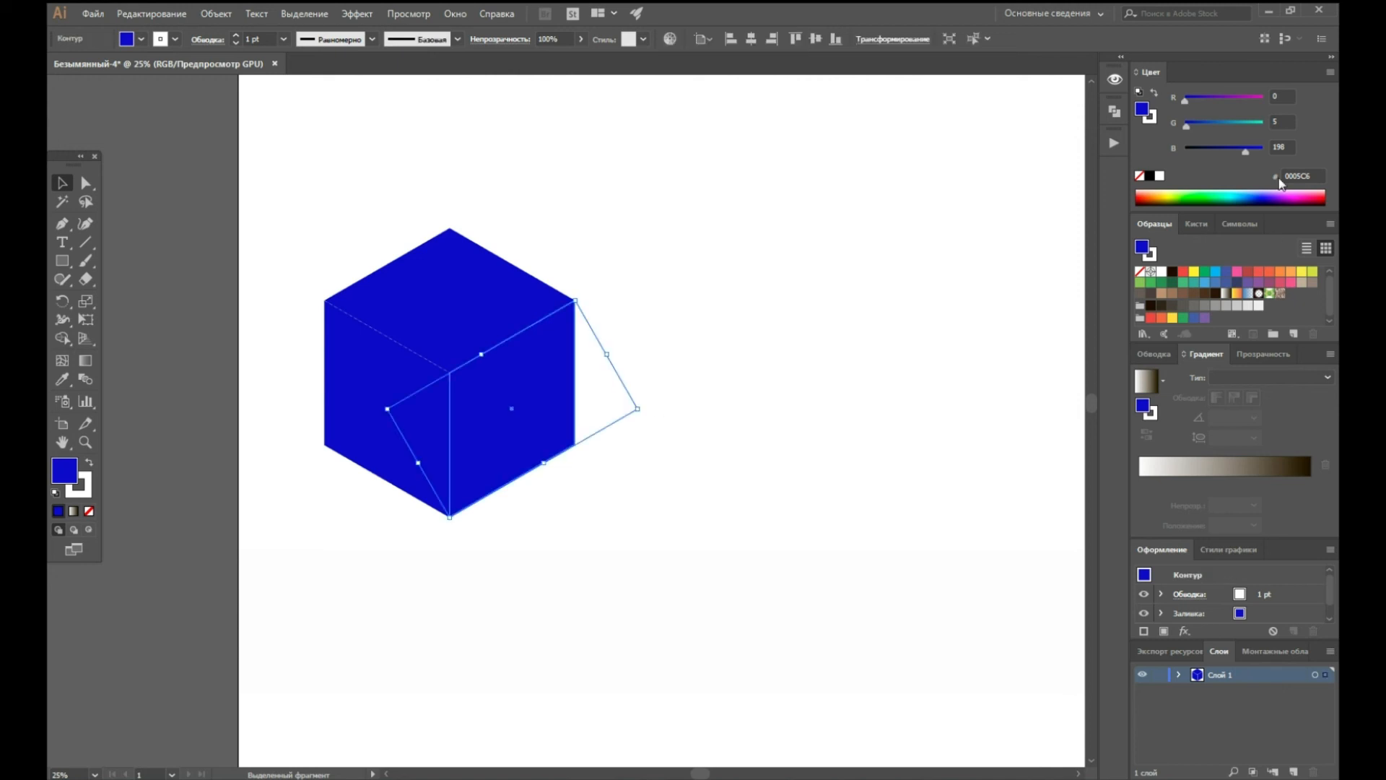